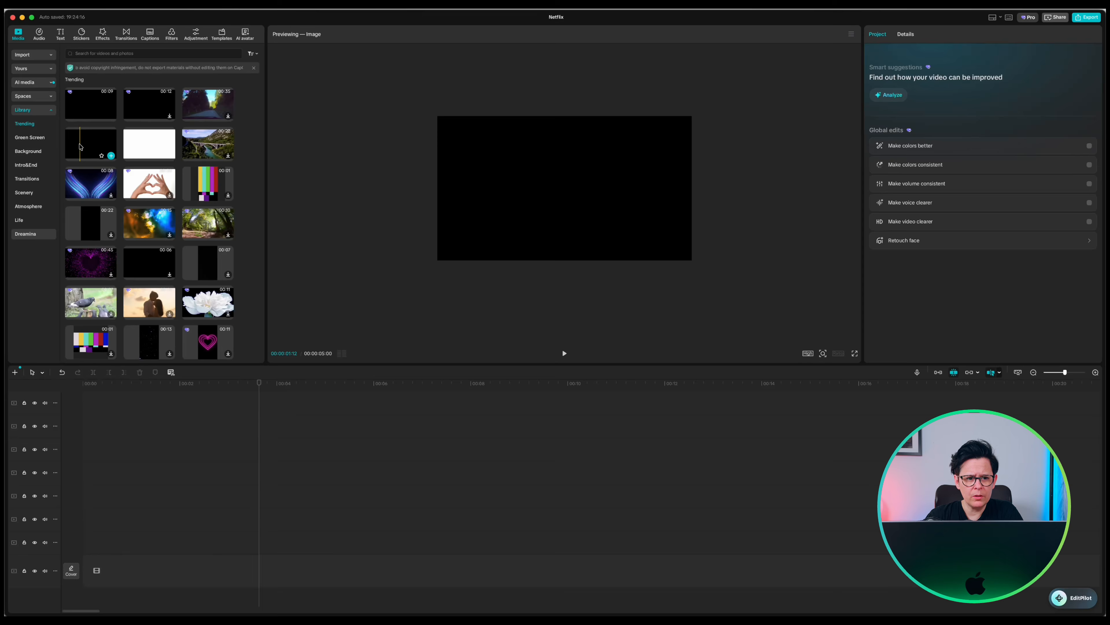
- Place the black stock clip at the start of the timeline as the background and extend its duration
{"action": "left_click_drag", "start_coordinate": [80, 147], "coordinate": [84, 548]}
{"action": "left_click_drag", "start_coordinate": [330, 540], "coordinate": [887, 541]}
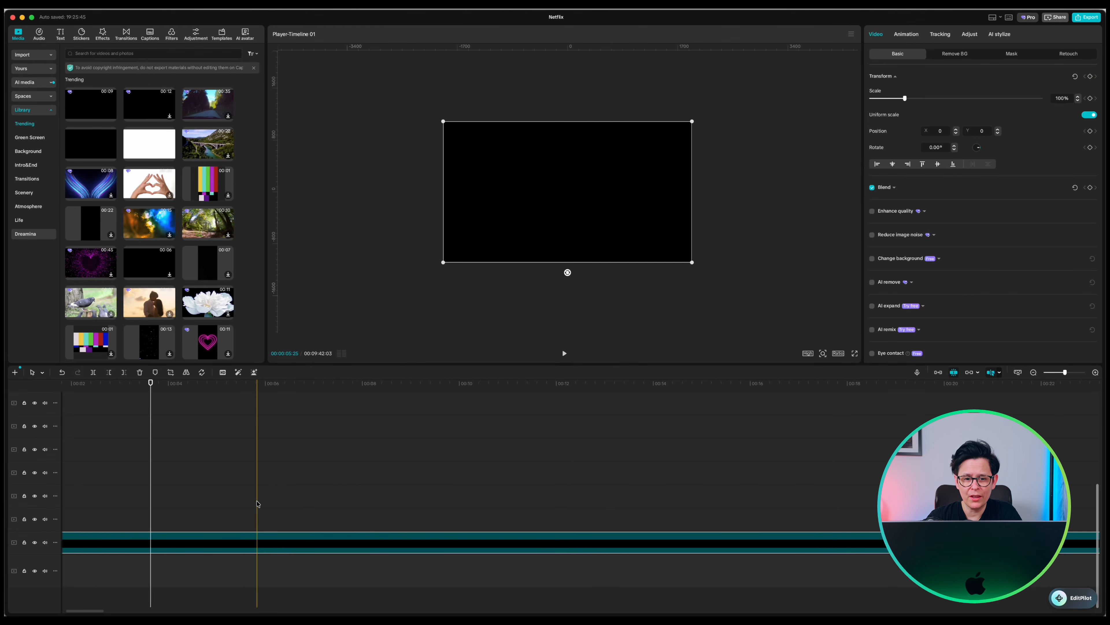
{"action": "left_click", "coordinate": [96, 420]}
- Add a text layer reading "Who's Here?" above the black clip, starting at the beginning and spanning its full duration
{"action": "left_click", "coordinate": [60, 33]}
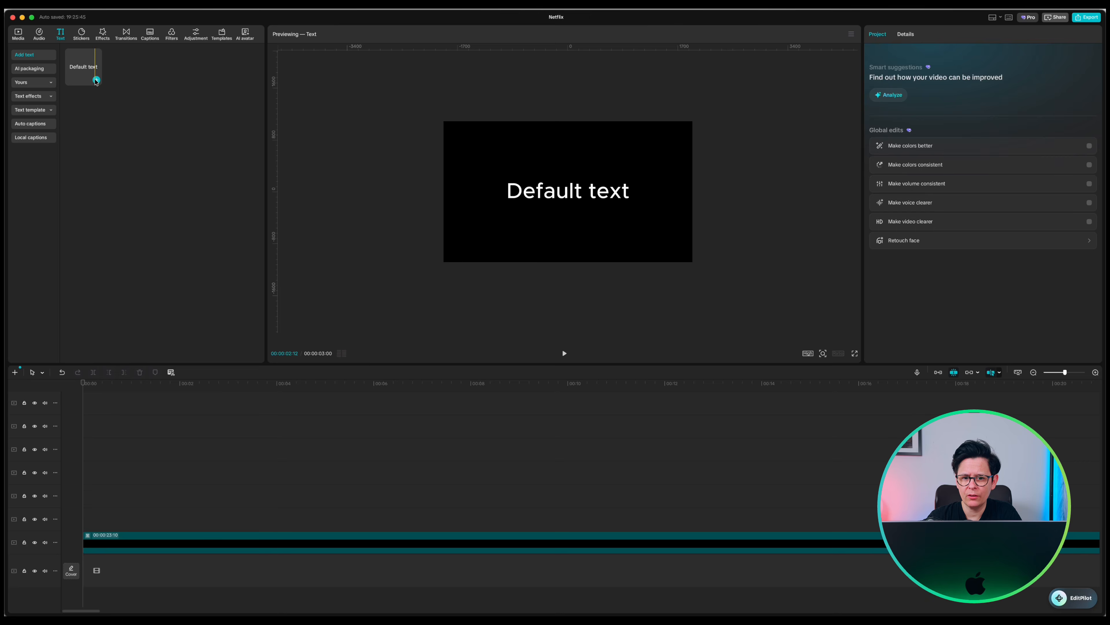
{"action": "left_click", "coordinate": [96, 79]}
{"action": "left_click", "coordinate": [147, 542]}
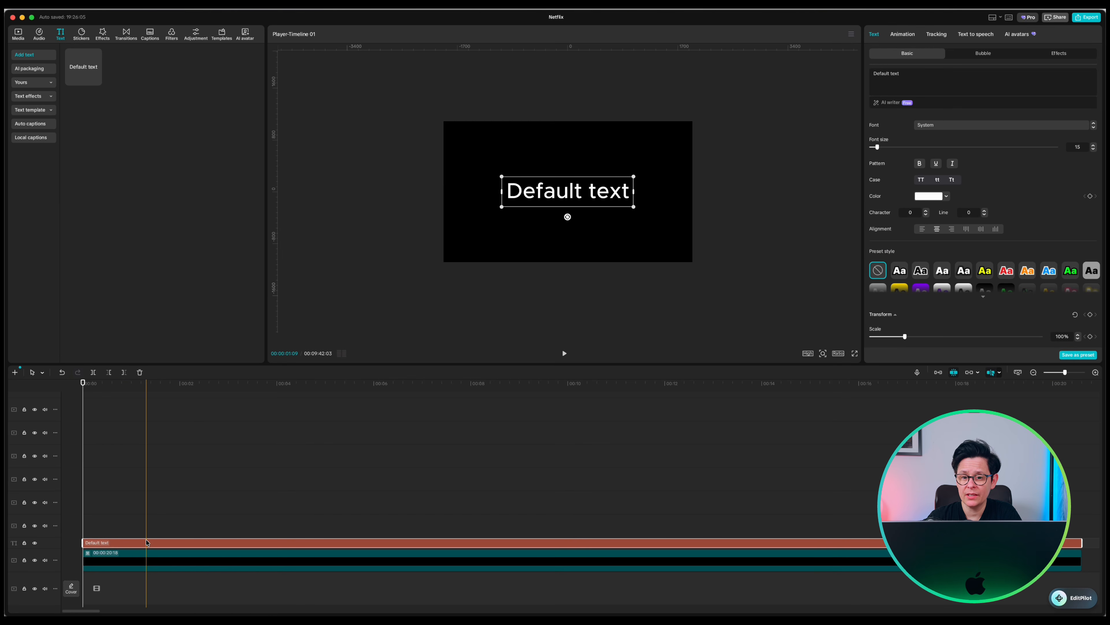
{"action": "double_click", "coordinate": [567, 191]}
{"action": "type", "text": "Who's Here?"}
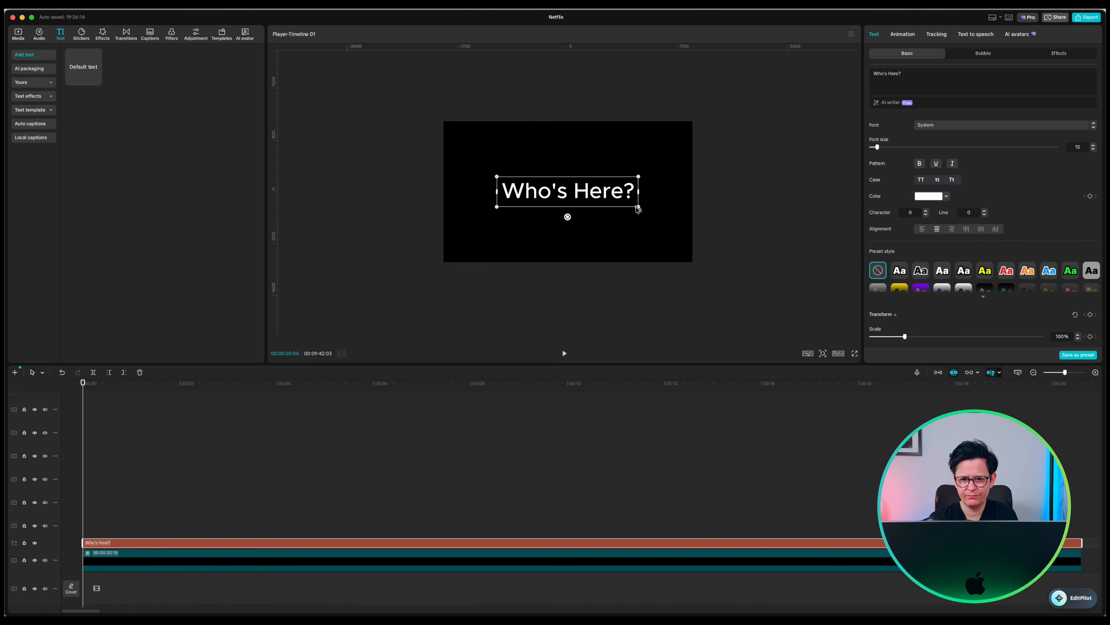
- Set the title to Inter Regular with character spacing -1 and font size 11
{"action": "left_click", "coordinate": [1044, 127]}
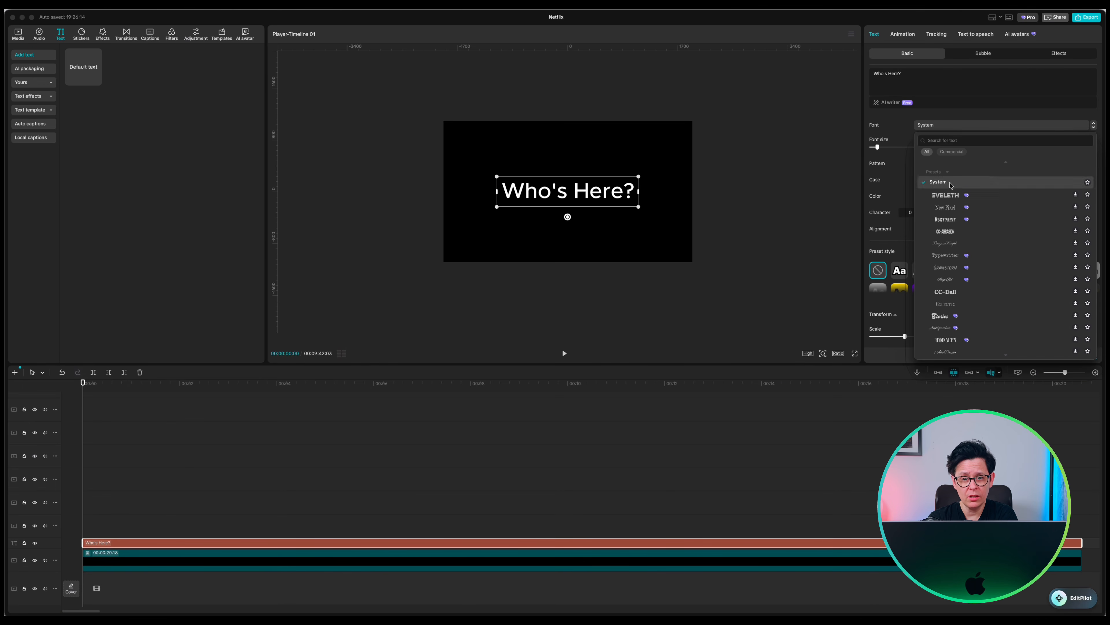
{"action": "left_click", "coordinate": [935, 170]}
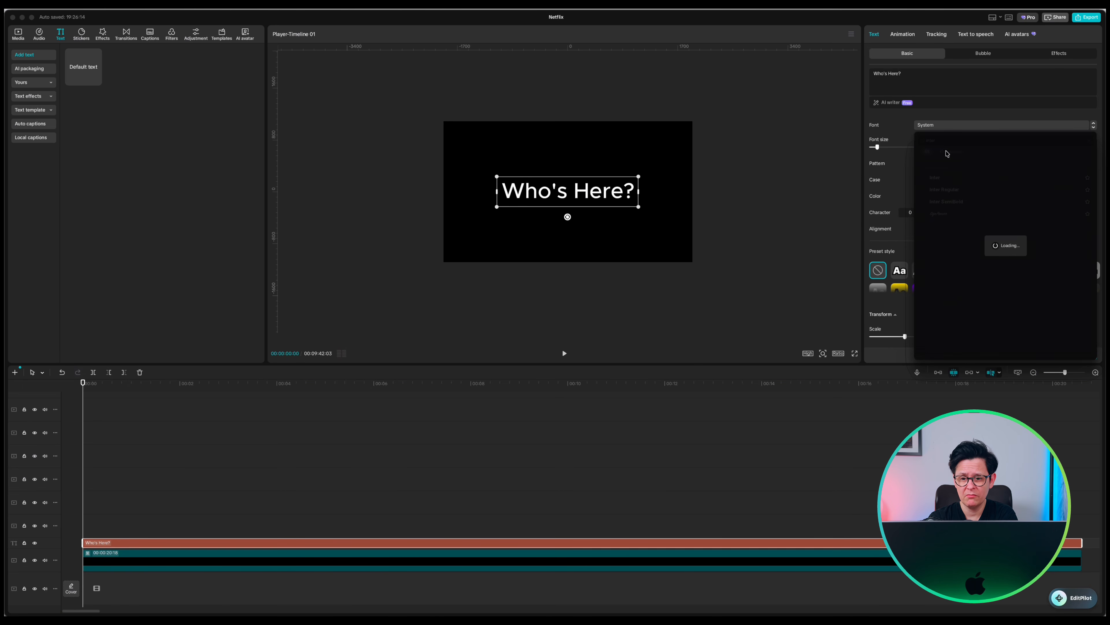
{"action": "left_click", "coordinate": [951, 191]}
{"action": "left_click", "coordinate": [927, 214]}
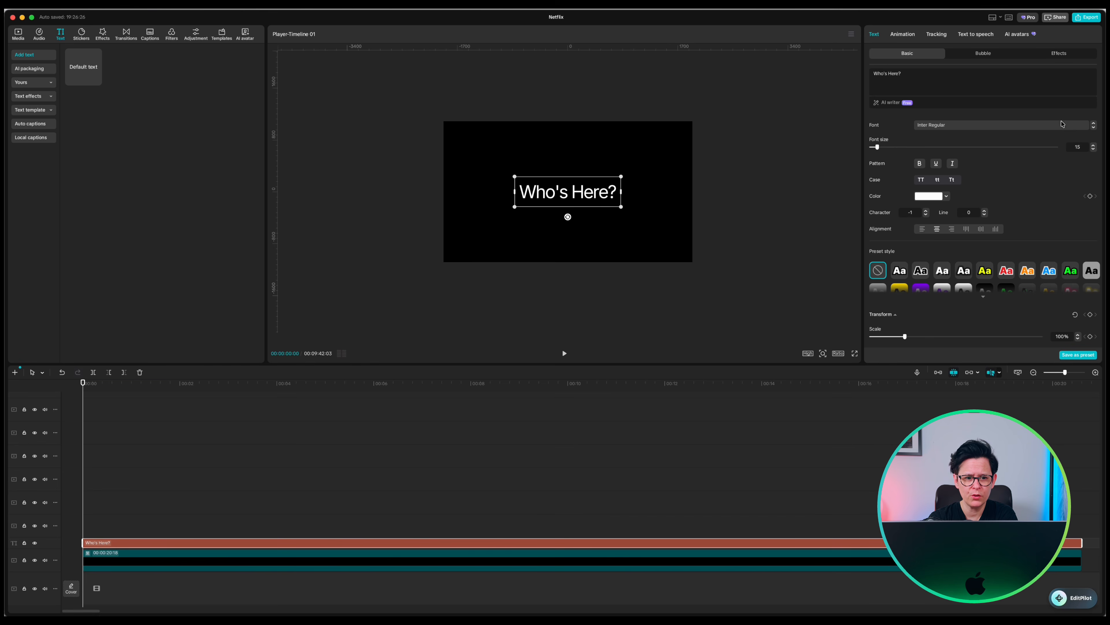
{"action": "left_click", "coordinate": [1094, 149]}
{"action": "left_click", "coordinate": [1094, 149]}
{"action": "left_click", "coordinate": [1094, 149]}
{"action": "left_click", "coordinate": [1094, 149]}
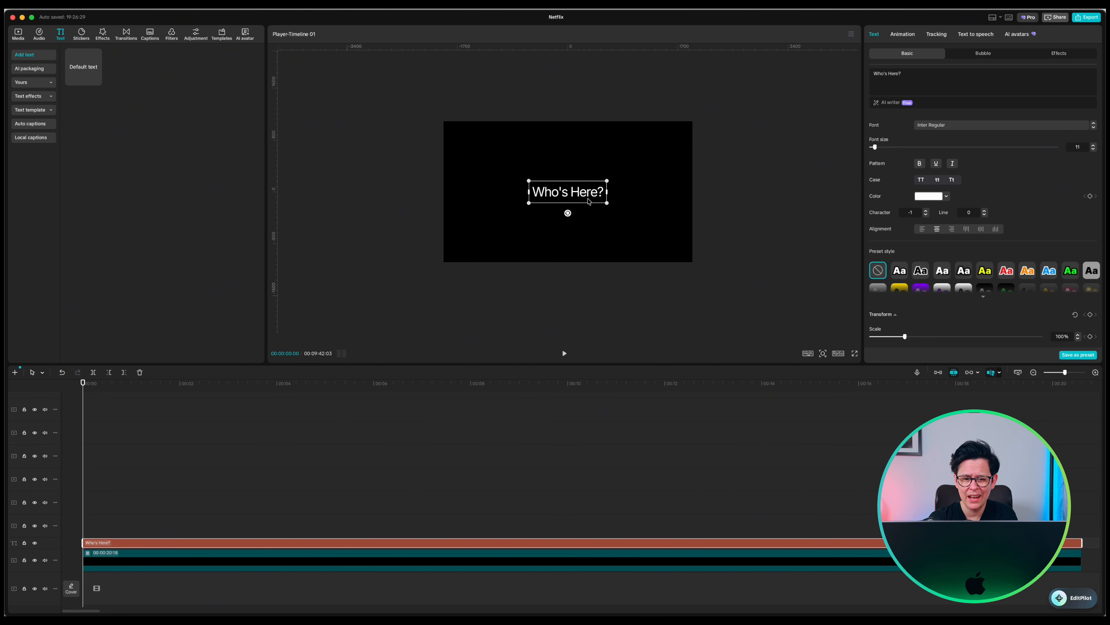
- Move the "Who's Here?" title up to the upper middle of the frame
{"action": "left_click", "coordinate": [824, 355]}
{"action": "left_click_drag", "start_coordinate": [802, 351], "coordinate": [807, 351]}
{"action": "left_click_drag", "start_coordinate": [645, 214], "coordinate": [580, 115]}
- Place the woman's portrait photo above the title on the timeline and apply a Rectangle mask to it
{"action": "left_click", "coordinate": [18, 33]}
{"action": "left_click_drag", "start_coordinate": [162, 84], "coordinate": [104, 522]}
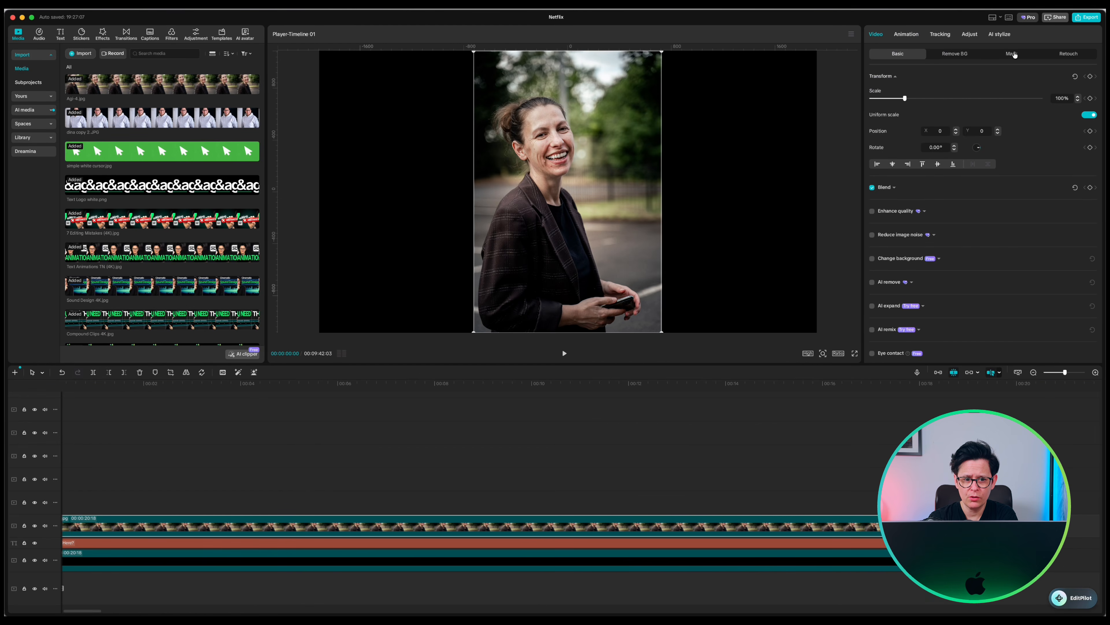
{"action": "left_click", "coordinate": [891, 89]}
{"action": "left_click", "coordinate": [984, 114]}
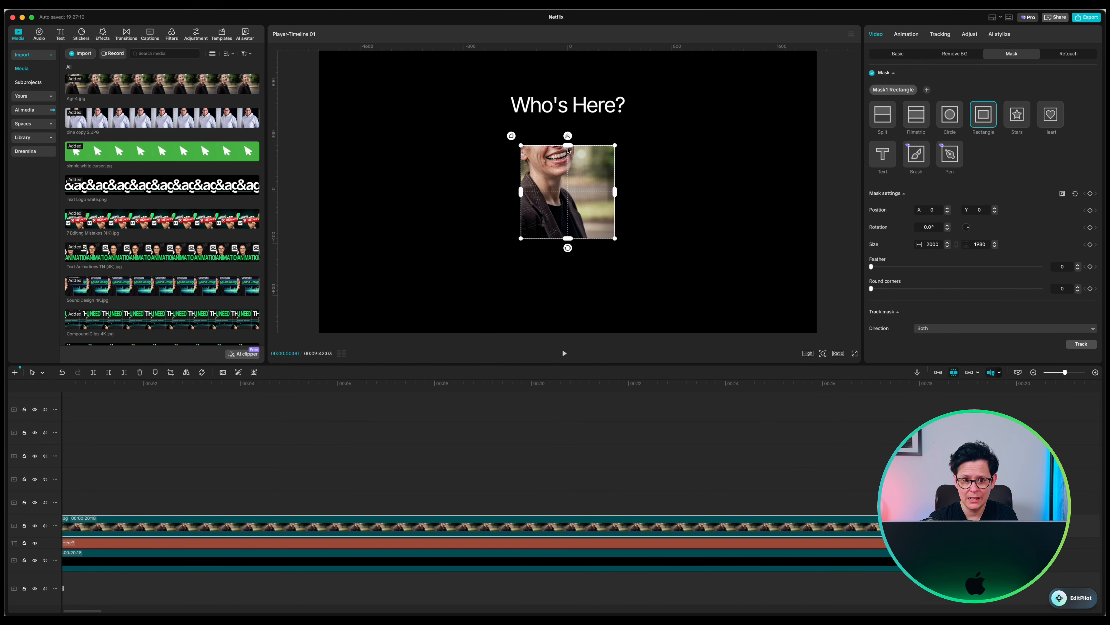
- Reshape the mask to a square of about 3487 by 3490 around the woman's face and round its corners
{"action": "left_click_drag", "start_coordinate": [568, 150], "coordinate": [563, 101]}
{"action": "left_click_drag", "start_coordinate": [609, 142], "coordinate": [638, 144]}
{"action": "left_click_drag", "start_coordinate": [562, 190], "coordinate": [562, 226]}
{"action": "left_click_drag", "start_coordinate": [486, 146], "coordinate": [480, 146]}
{"action": "left_click_drag", "start_coordinate": [537, 147], "coordinate": [536, 153]}
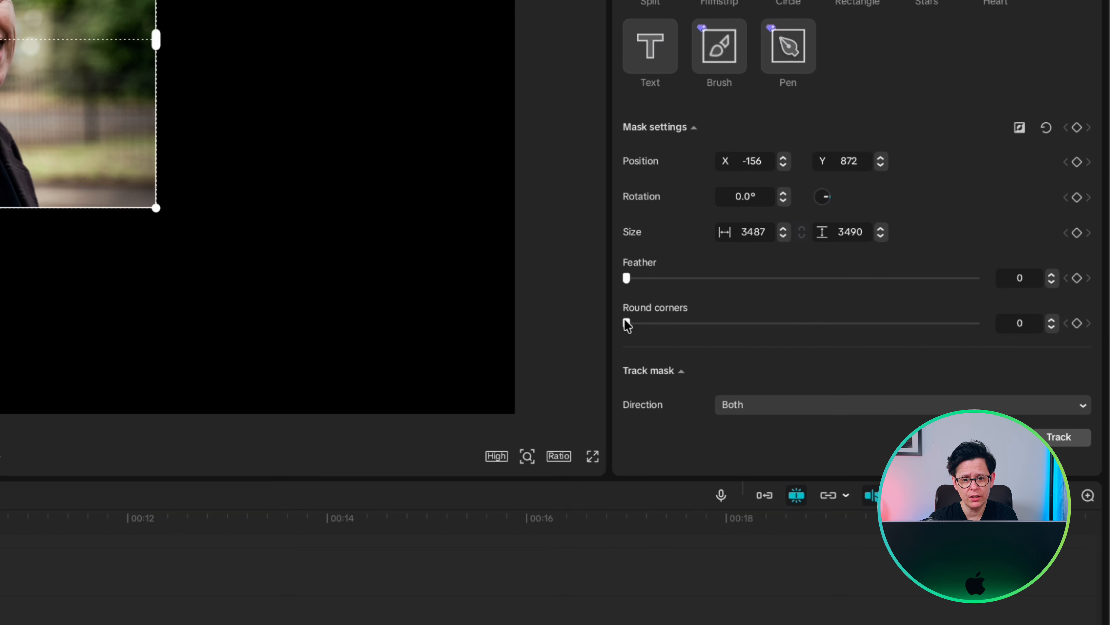
{"action": "left_click_drag", "start_coordinate": [648, 325], "coordinate": [662, 324]}
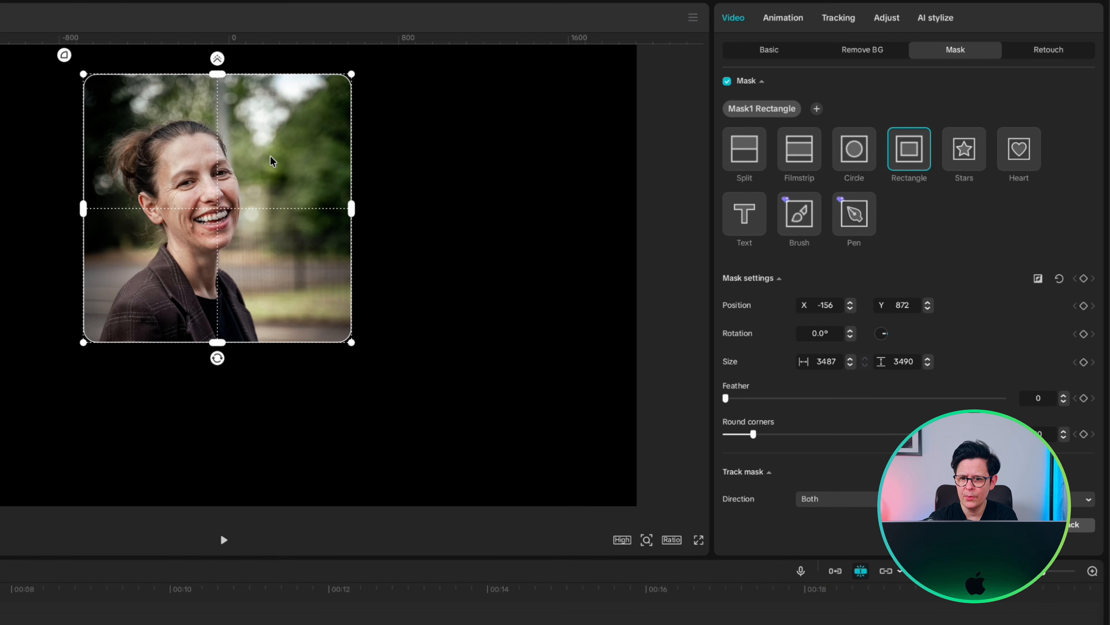
- Scale down both masked portraits and arrange them side by side beneath the title
{"action": "left_click_drag", "start_coordinate": [290, 189], "coordinate": [280, 194]}
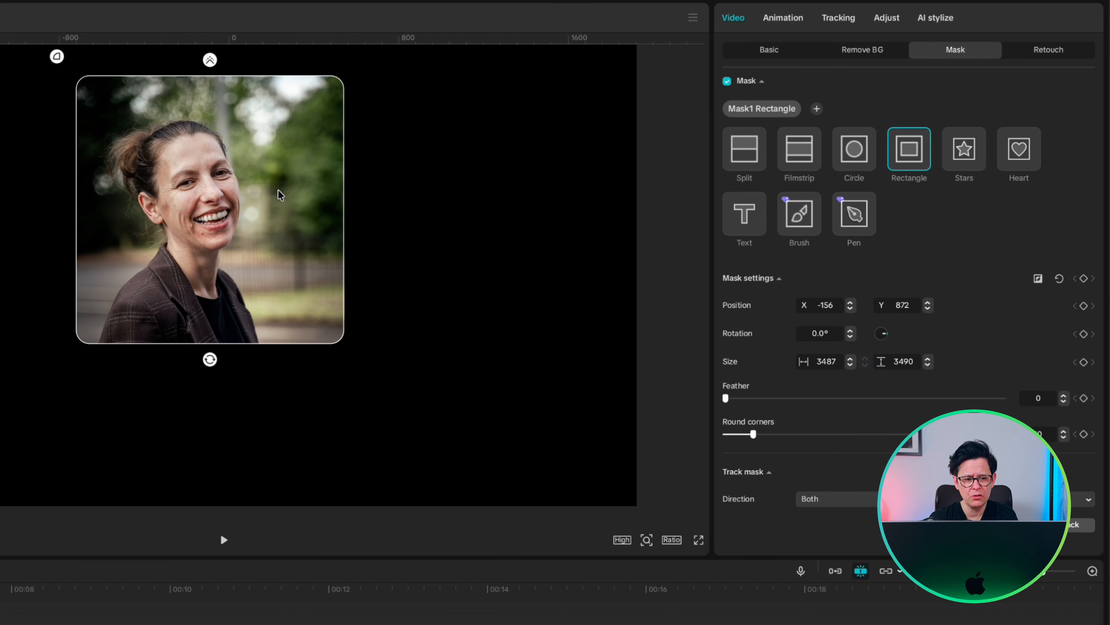
{"action": "left_click", "coordinate": [769, 51]}
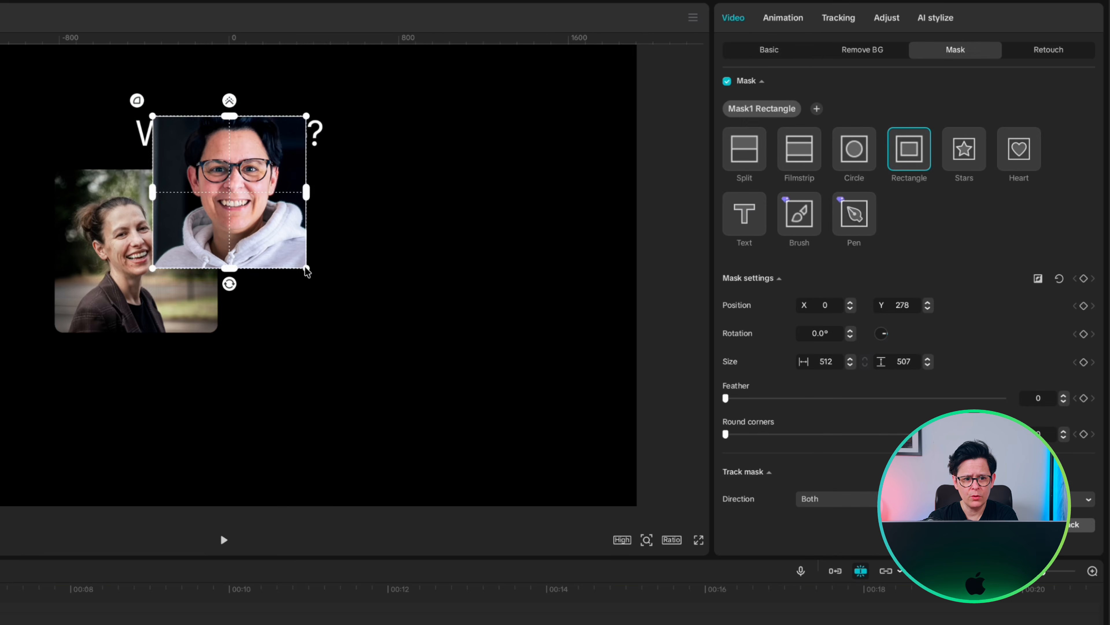
{"action": "left_click", "coordinate": [750, 52]}
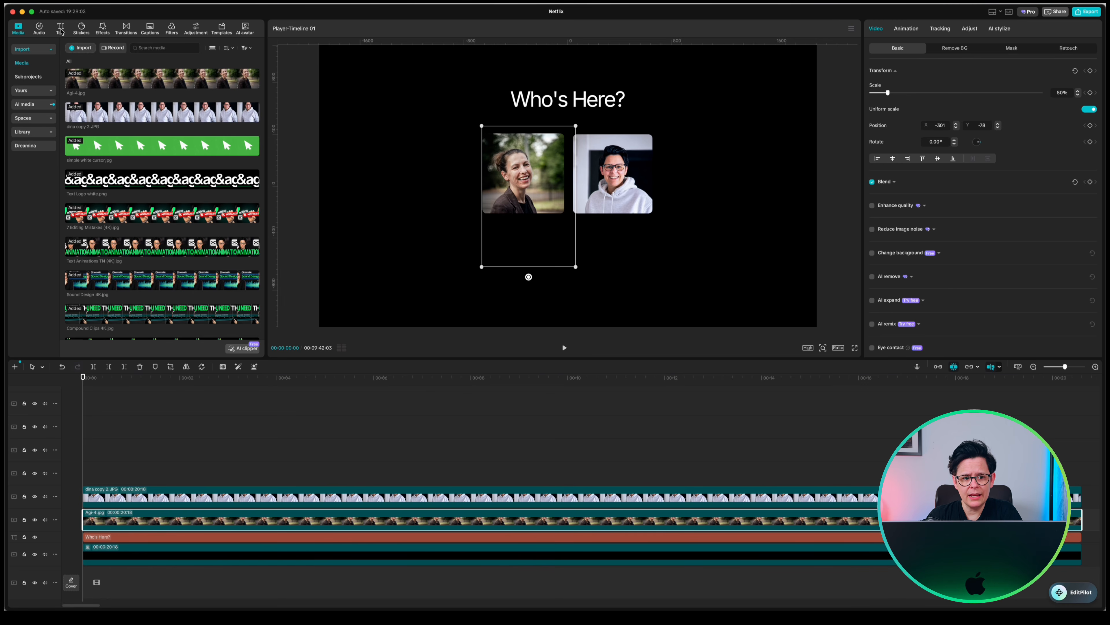
- Add two text layers containing the first names of the two people in the portraits
{"action": "left_click", "coordinate": [62, 30]}
{"action": "left_click", "coordinate": [97, 74]}
{"action": "left_click_drag", "start_coordinate": [895, 69], "coordinate": [847, 73]}
{"action": "left_click_drag", "start_coordinate": [940, 71], "coordinate": [835, 66]}
{"action": "type", "text": "Agnes"}
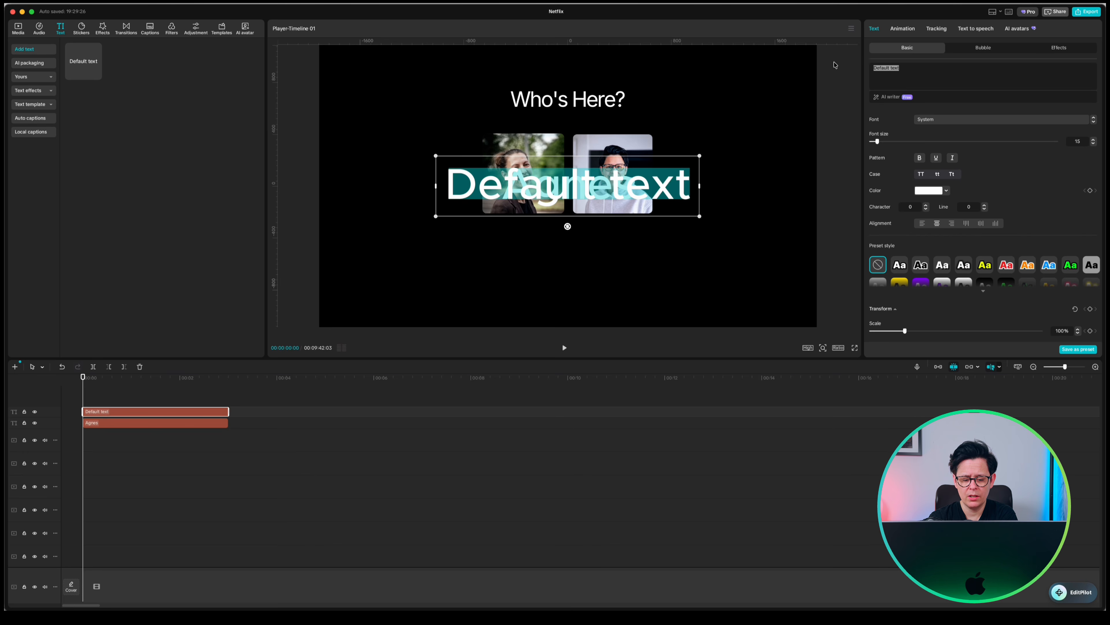
{"action": "type", "text": "Dina"}
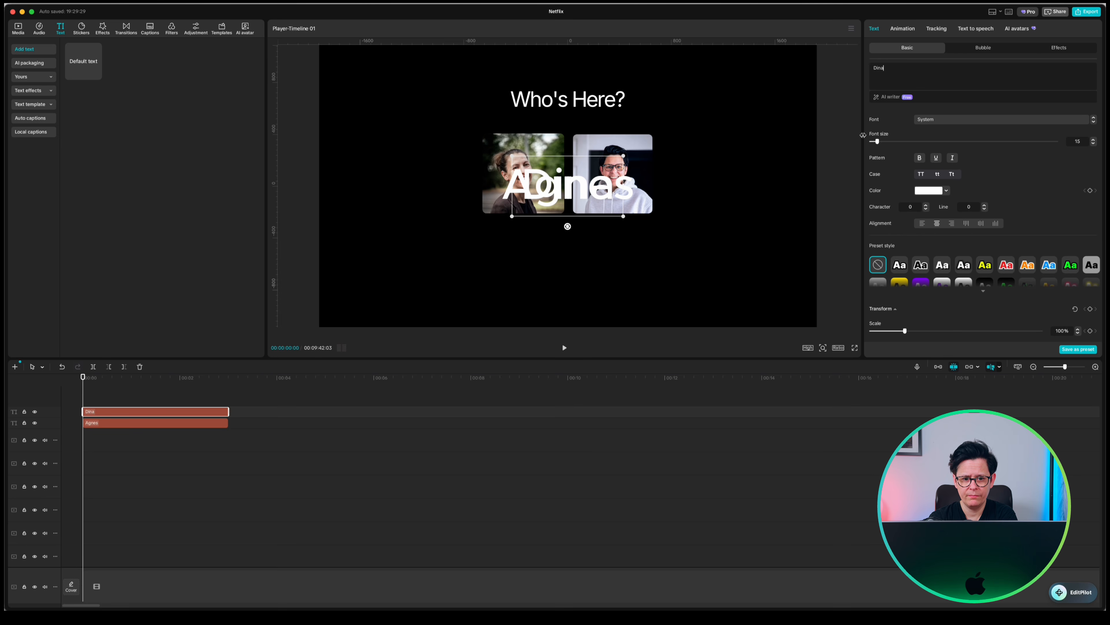
- Make the name captions grey Inter Regular at size 10, shrink them and position each one beneath its portrait
{"action": "left_click", "coordinate": [926, 195]}
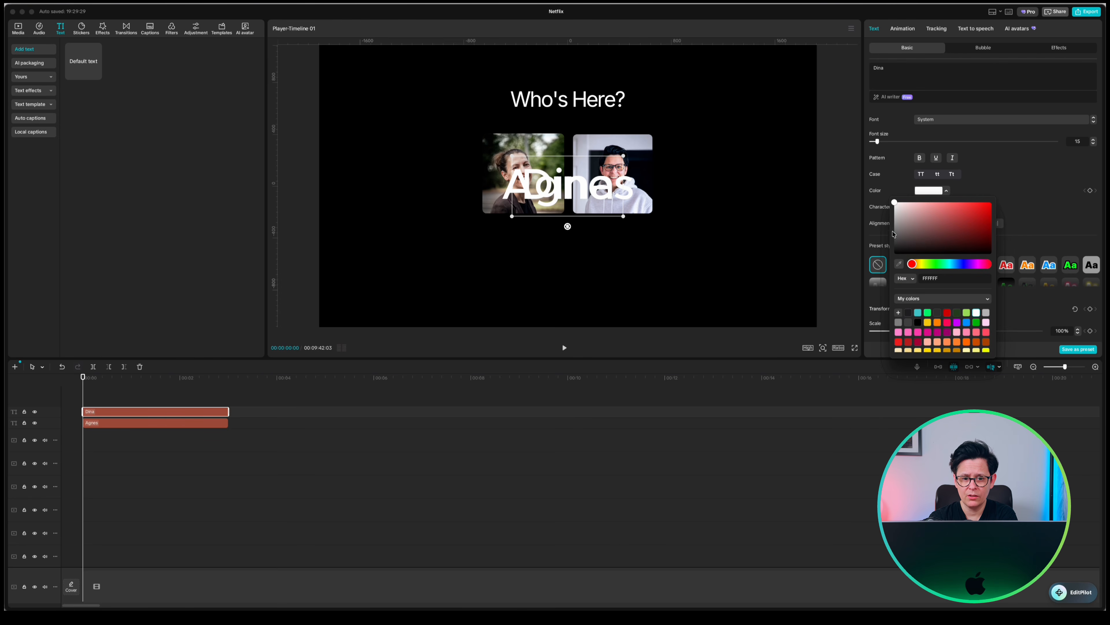
{"action": "left_click", "coordinate": [896, 235]}
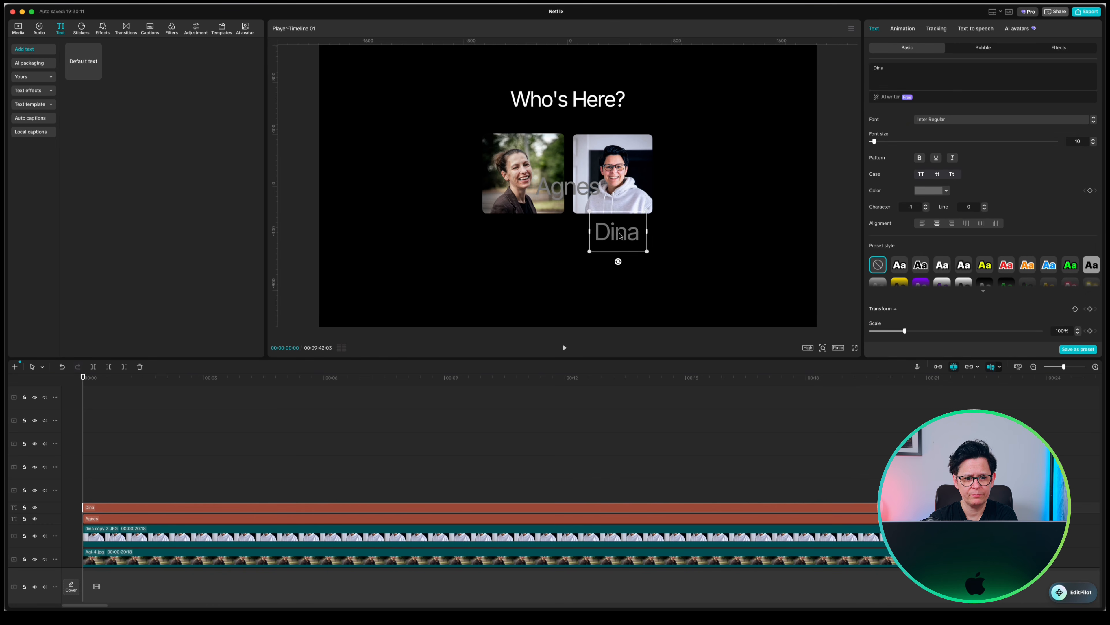
{"action": "left_click_drag", "start_coordinate": [618, 232], "coordinate": [617, 232]}
{"action": "left_click", "coordinate": [568, 188]}
{"action": "left_click_drag", "start_coordinate": [607, 206], "coordinate": [590, 199]}
{"action": "left_click_drag", "start_coordinate": [577, 183], "coordinate": [533, 224]}
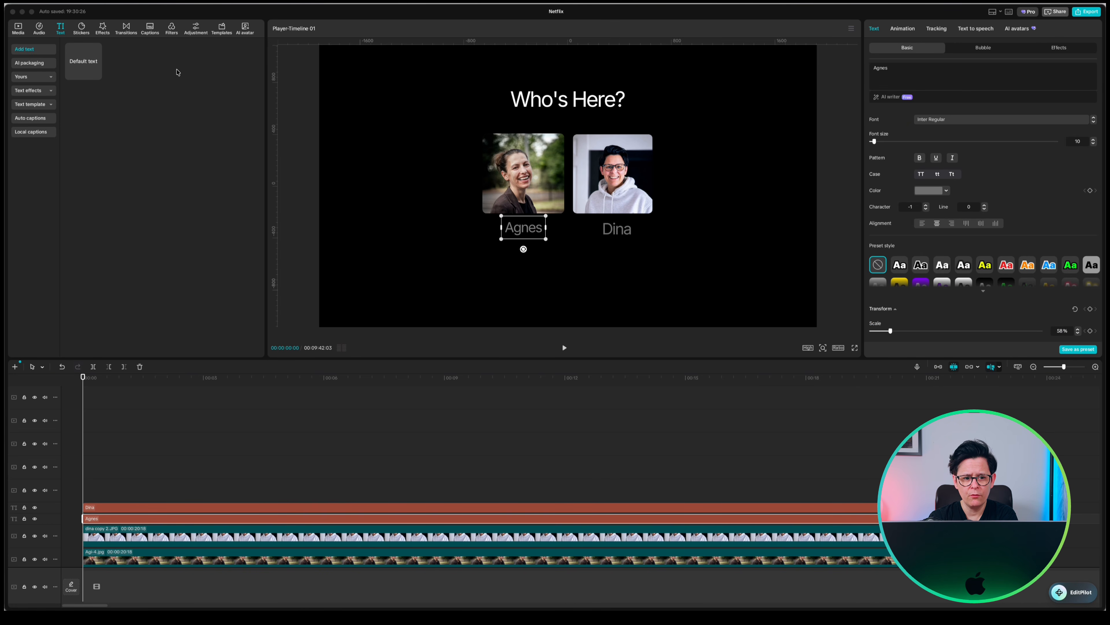
- Add a circle shape spanning the length of the other layers and set its size to 250 by 250
{"action": "left_click", "coordinate": [80, 29]}
{"action": "left_click", "coordinate": [30, 63]}
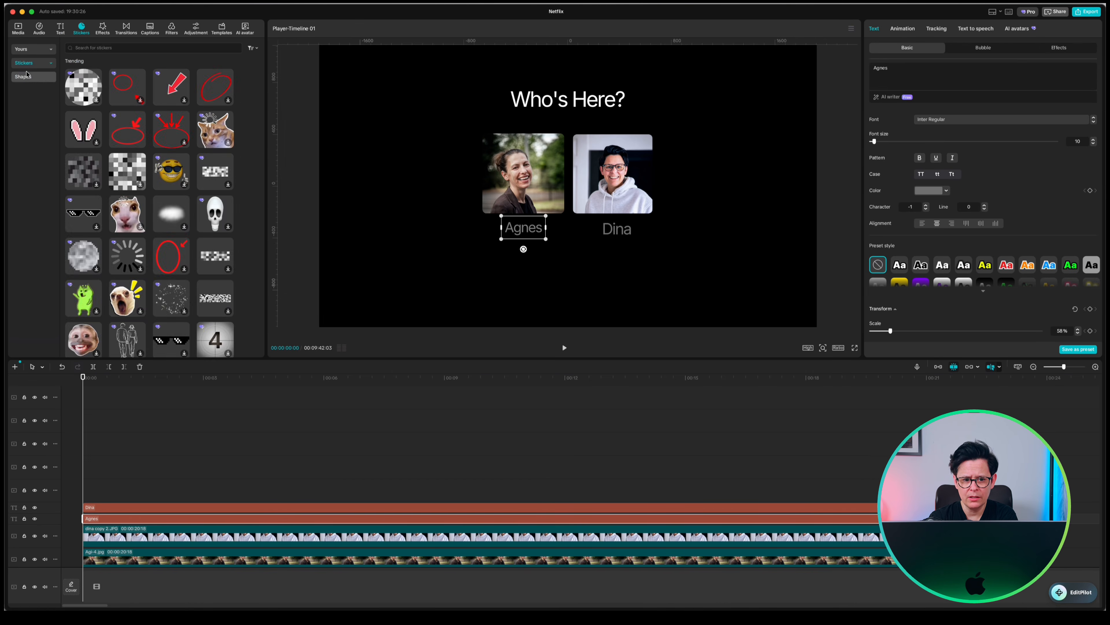
{"action": "left_click", "coordinate": [27, 77]}
{"action": "left_click_drag", "start_coordinate": [128, 67], "coordinate": [81, 507]}
{"action": "left_click_drag", "start_coordinate": [203, 507], "coordinate": [987, 507]}
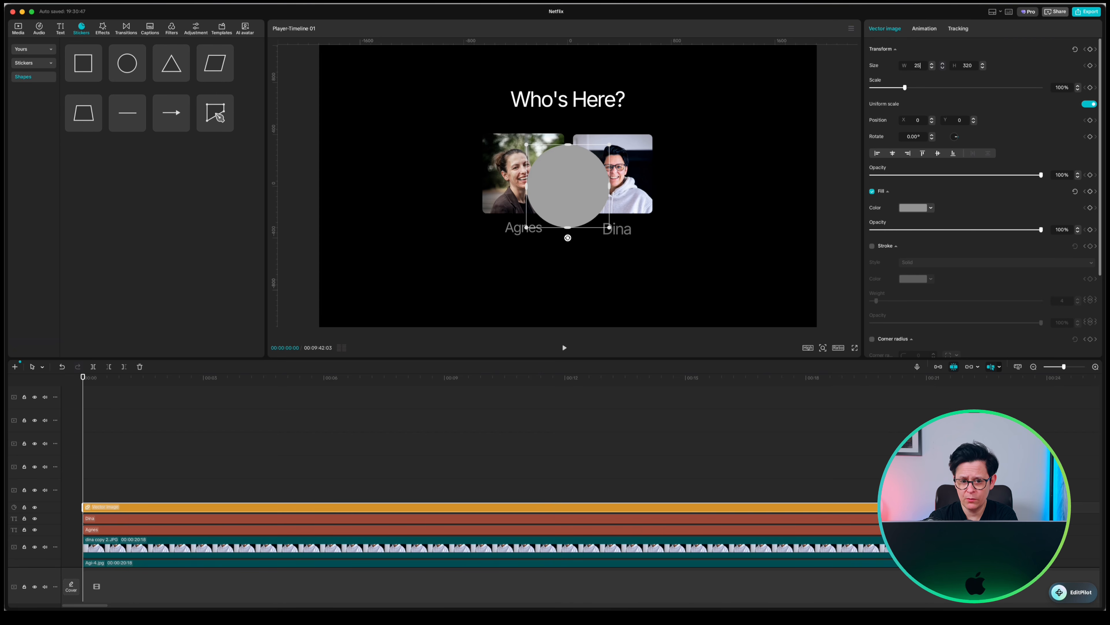
{"action": "key", "text": "Tab"}
{"action": "type", "text": "250"}
{"action": "key", "text": "Return"}
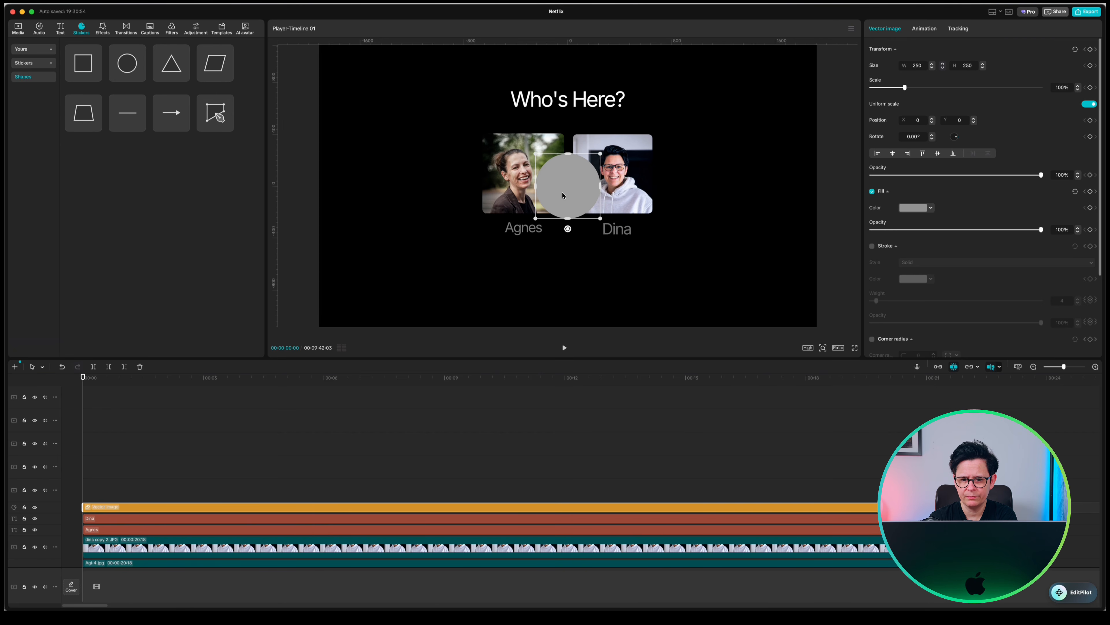
- Add a black "+" text centred on the circle and move both to the right of the second portrait
{"action": "left_click", "coordinate": [61, 29]}
{"action": "left_click", "coordinate": [94, 73]}
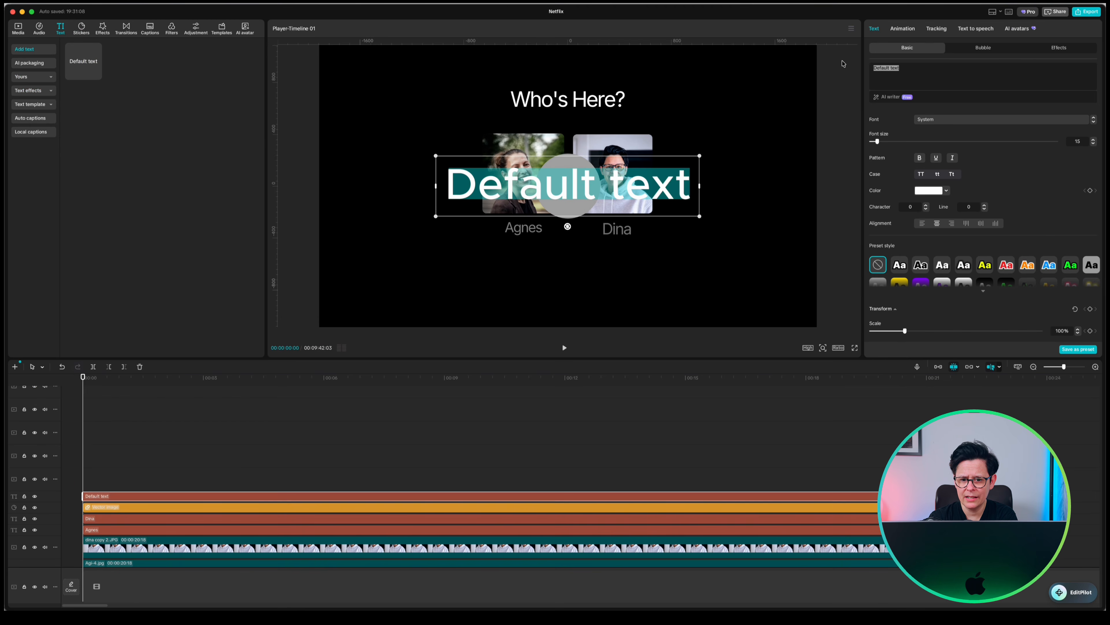
{"action": "type", "text": "+"}
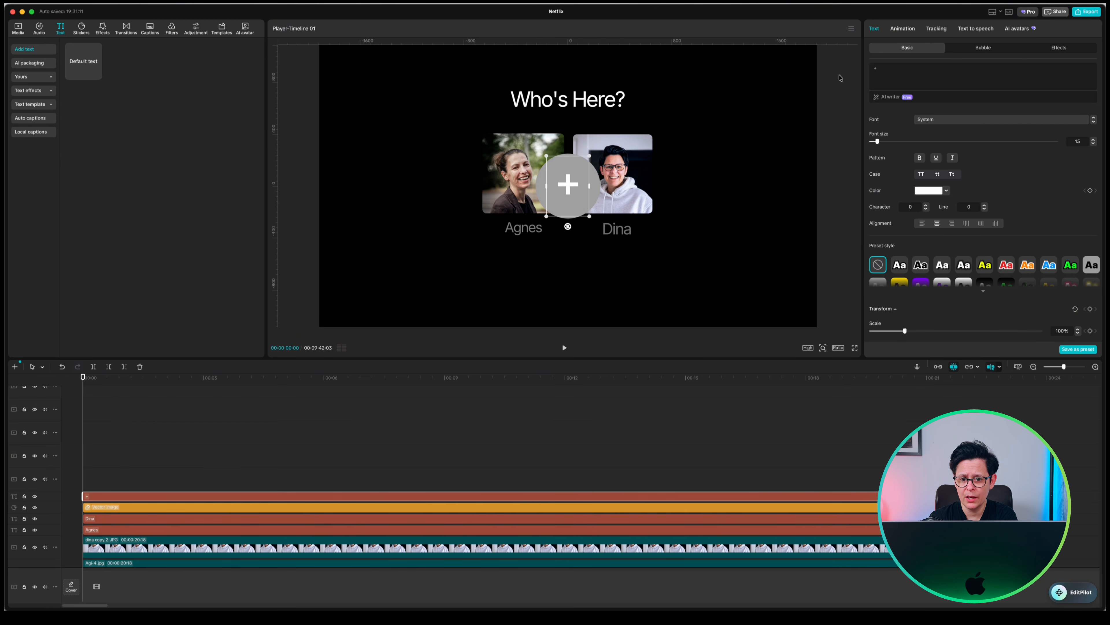
{"action": "left_click", "coordinate": [934, 196]}
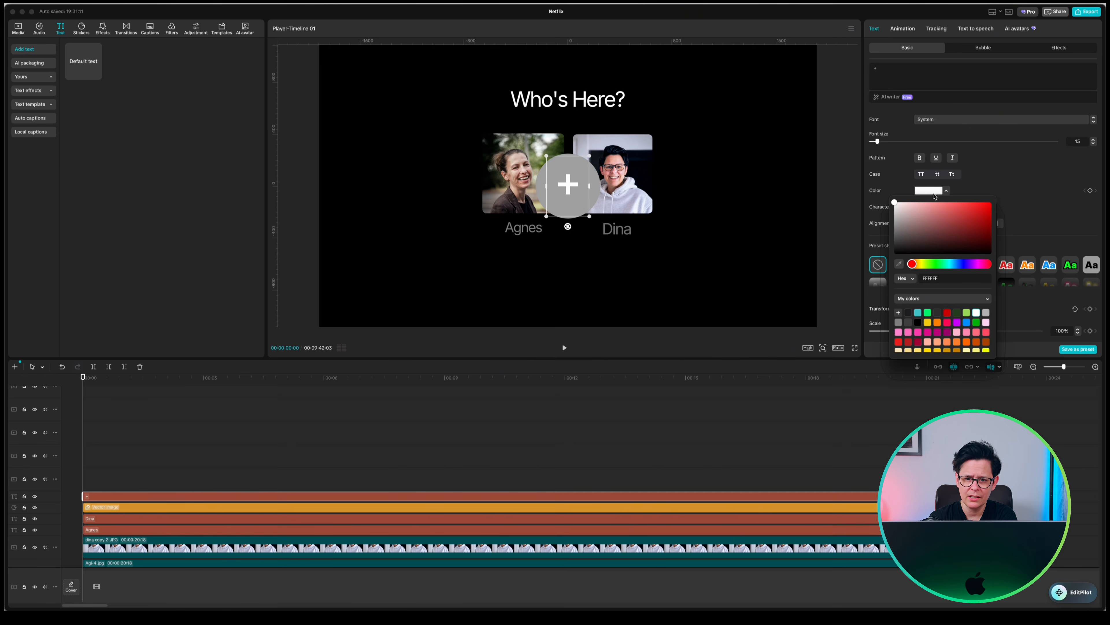
{"action": "left_click", "coordinate": [894, 254]}
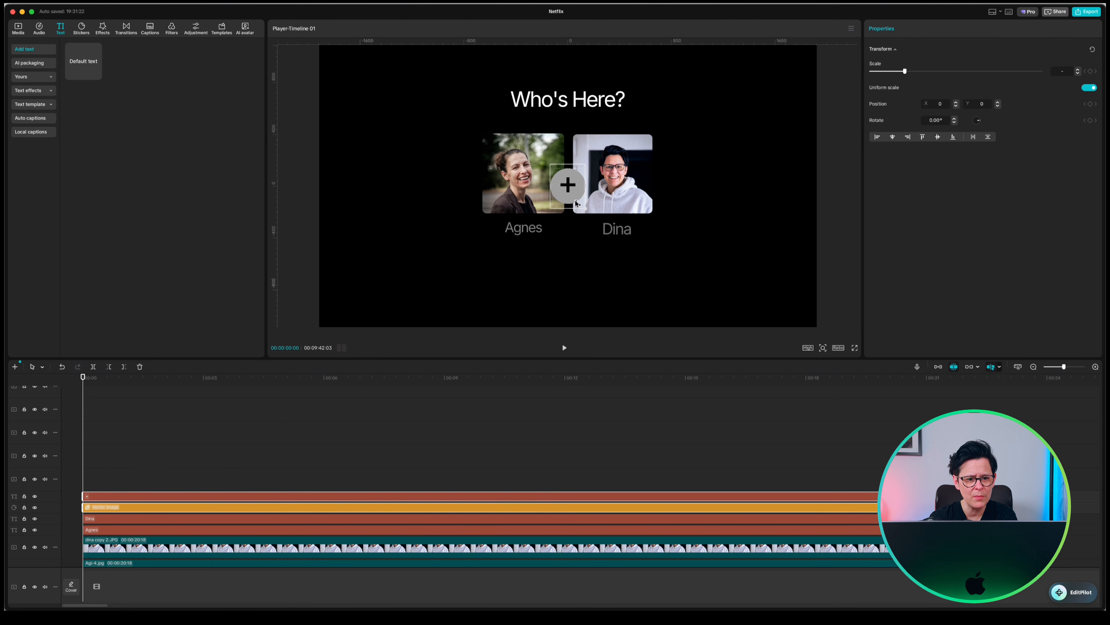
{"action": "left_click_drag", "start_coordinate": [574, 190], "coordinate": [705, 185]}
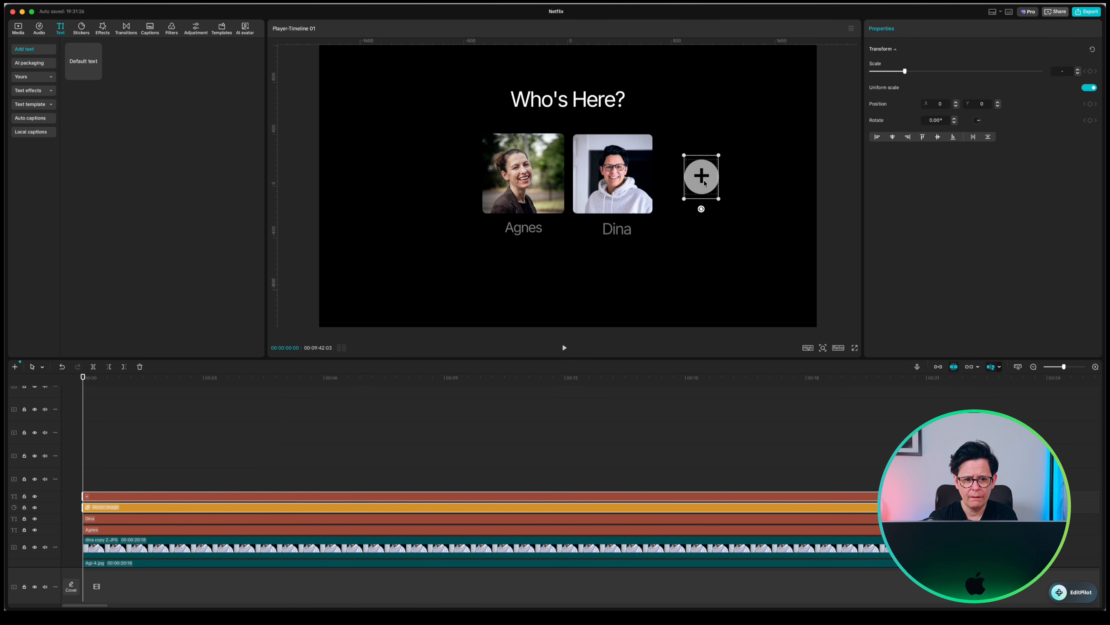
- Add an "Add New" caption using the same font, character spacing and font size as the name captions
{"action": "left_click", "coordinate": [83, 62]}
{"action": "type", "text": "Add New"}
{"action": "left_click", "coordinate": [943, 121]}
{"action": "left_click", "coordinate": [959, 176]}
{"action": "left_click", "coordinate": [926, 209]}
{"action": "left_click", "coordinate": [1093, 144]}
{"action": "left_click", "coordinate": [1093, 144]}
{"action": "left_click", "coordinate": [1093, 144]}
{"action": "left_click", "coordinate": [1093, 144]}
{"action": "left_click", "coordinate": [1093, 144]}
- Colour the "Add New" caption grey, shrink it and place it beneath the plus circle
{"action": "left_click", "coordinate": [923, 197]}
{"action": "left_click", "coordinate": [901, 266]}
{"action": "left_click", "coordinate": [621, 208]}
{"action": "left_click_drag", "start_coordinate": [621, 207], "coordinate": [597, 196]}
{"action": "left_click_drag", "start_coordinate": [568, 187], "coordinate": [704, 230]}
- Add a square shape on top of the other layers at the timeline start and extend it to their length
{"action": "scroll", "coordinate": [437, 481], "scroll_direction": "down", "scroll_amount": 2}
{"action": "left_click", "coordinate": [81, 28]}
{"action": "left_click_drag", "start_coordinate": [83, 63], "coordinate": [84, 496]}
{"action": "left_click_drag", "start_coordinate": [203, 497], "coordinate": [912, 497]}
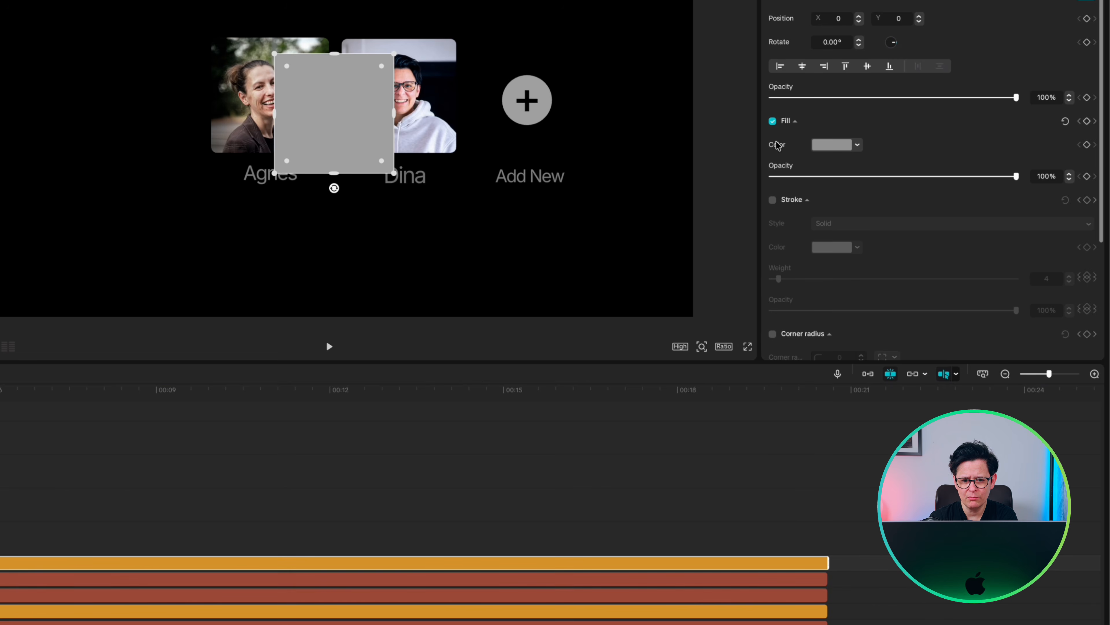
- Turn off the square's fill and give it a solid stroke of weight 1 with a corner radius of 5
{"action": "left_click", "coordinate": [773, 122]}
{"action": "left_click", "coordinate": [772, 200]}
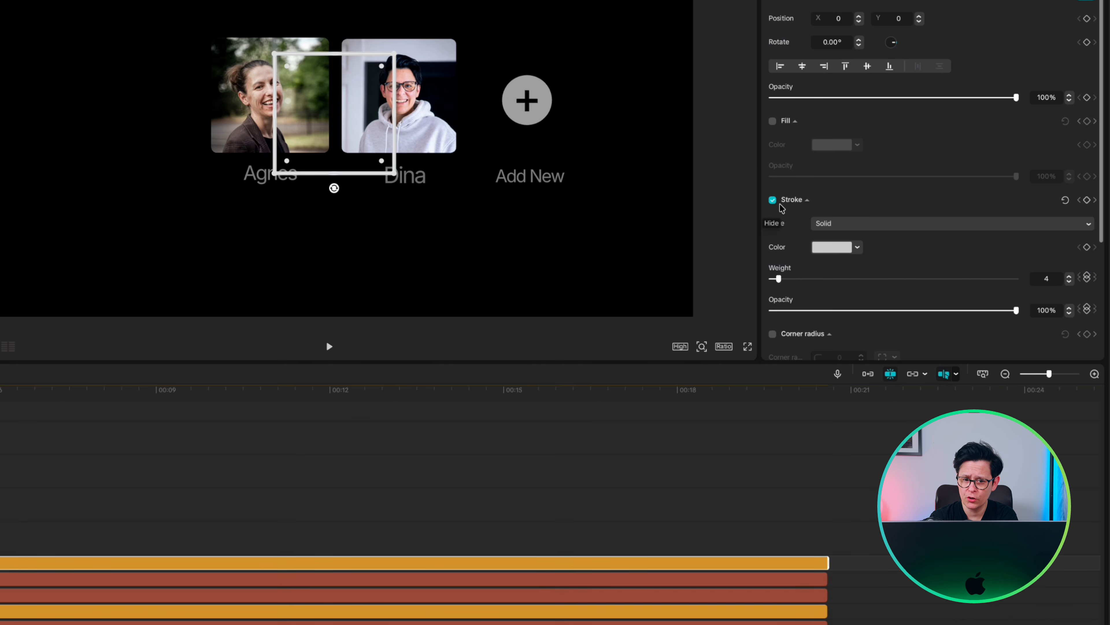
{"action": "left_click", "coordinate": [1070, 282]}
{"action": "left_click", "coordinate": [1069, 282]}
{"action": "left_click", "coordinate": [1069, 282]}
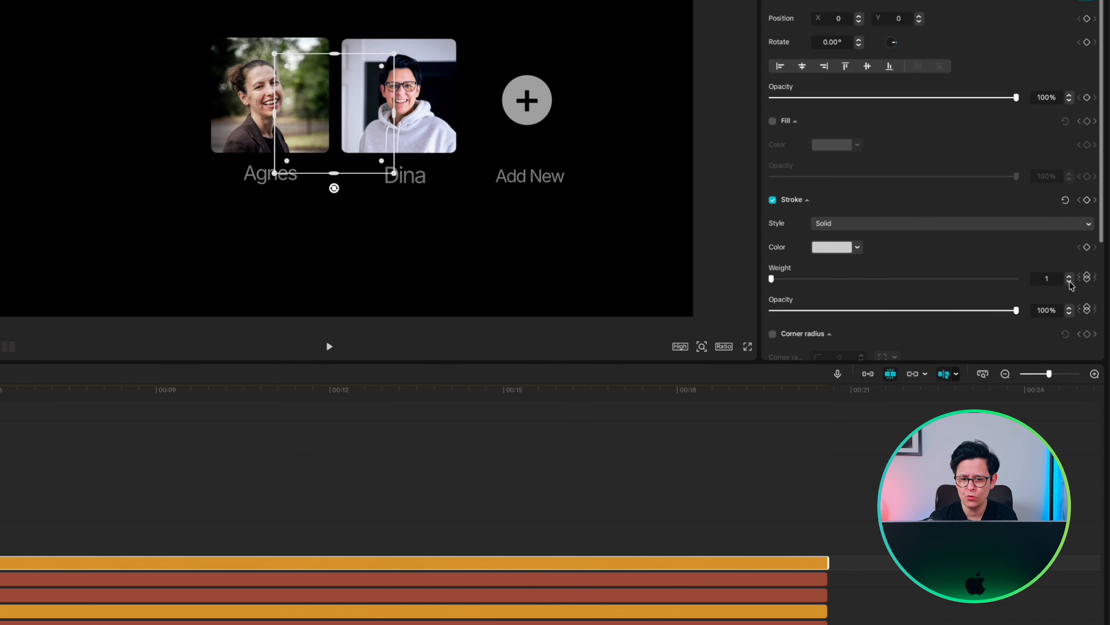
{"action": "scroll", "coordinate": [784, 332], "scroll_direction": "down", "scroll_amount": 2}
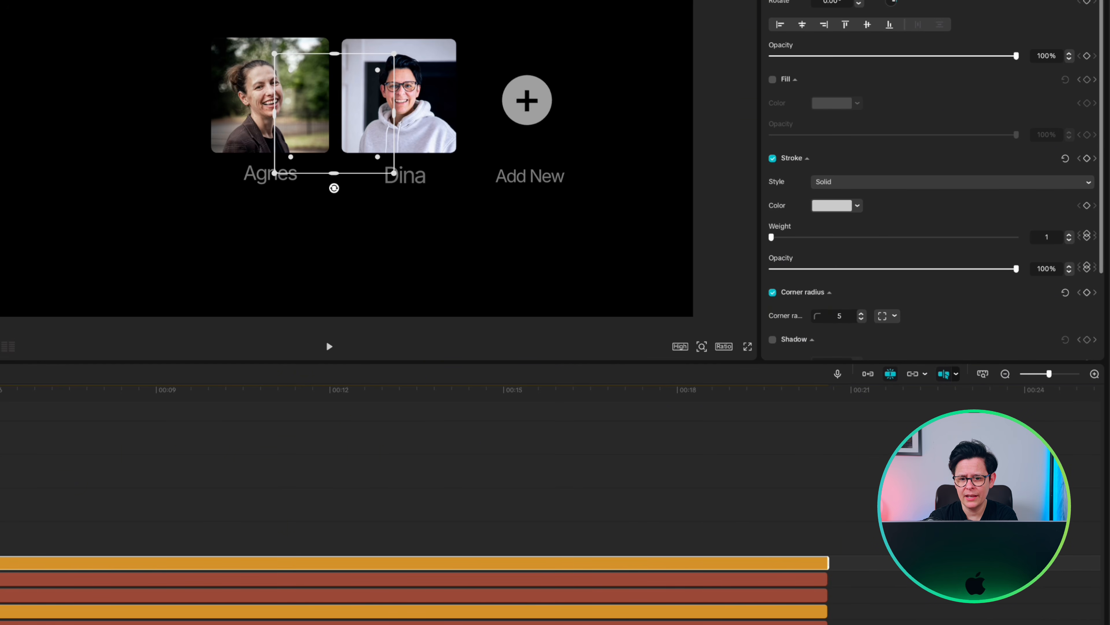
- Reshape the outlined square into a wide, flat button frame centred below the captions
{"action": "left_click_drag", "start_coordinate": [332, 57], "coordinate": [335, 237]}
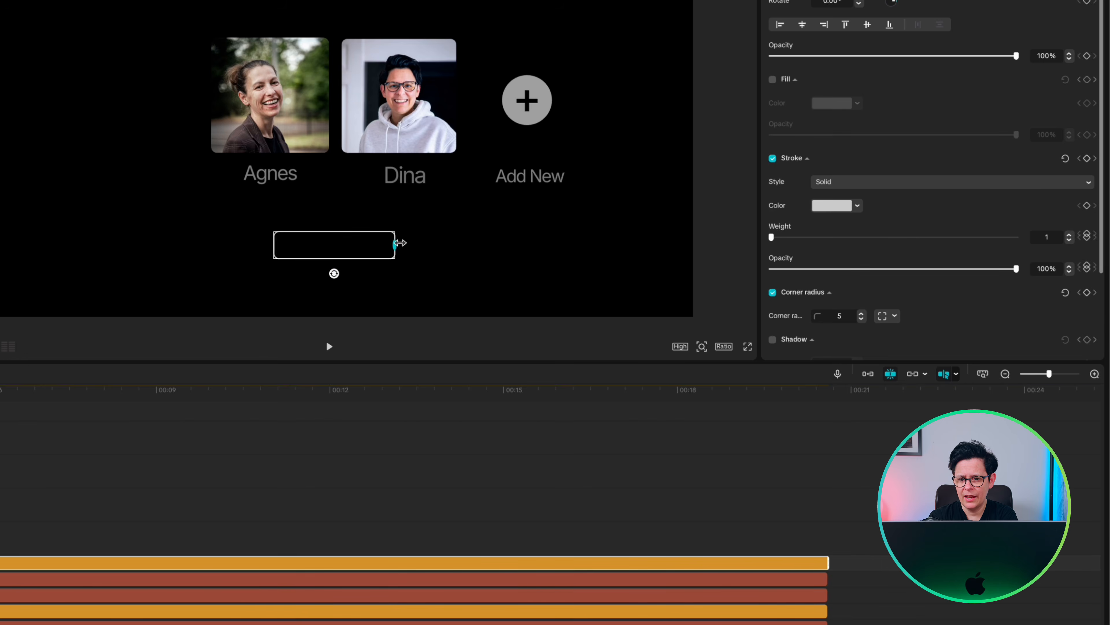
{"action": "left_click_drag", "start_coordinate": [395, 244], "coordinate": [415, 245]}
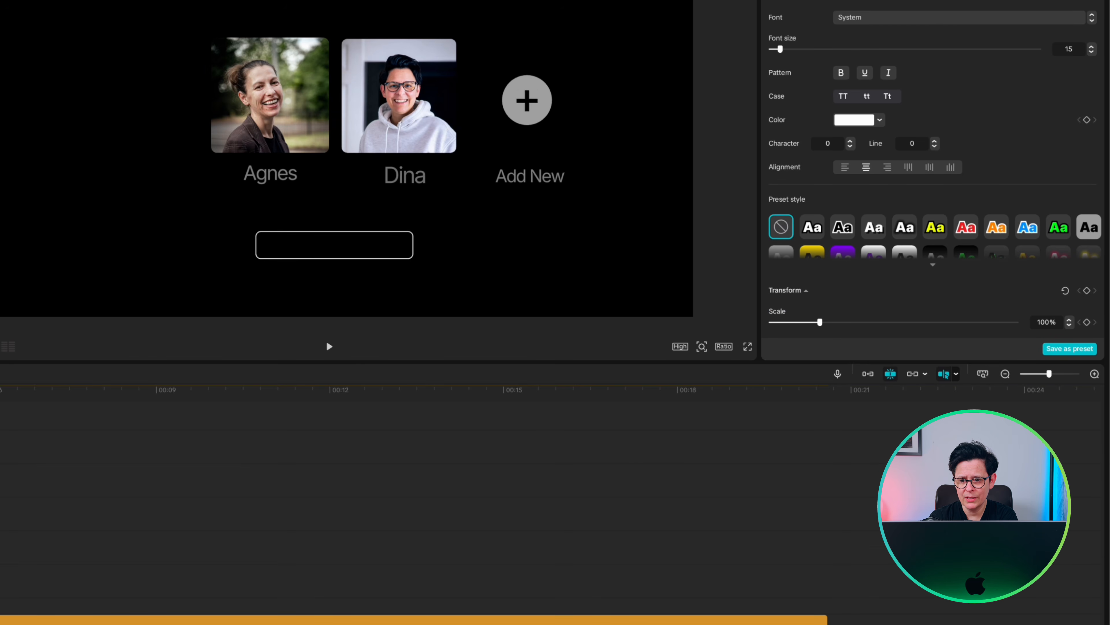
- Enter the caption "Manage Profiles", colour it grey and set its font to Inter Regular
{"action": "type", "text": "Ma"}
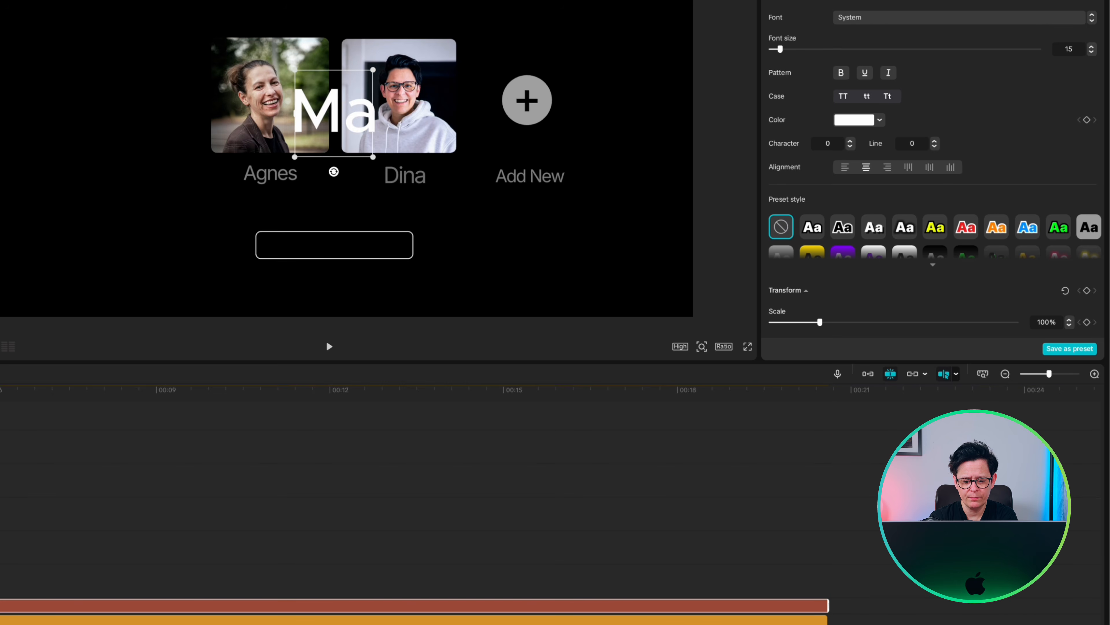
{"action": "type", "text": "nage Profiles"}
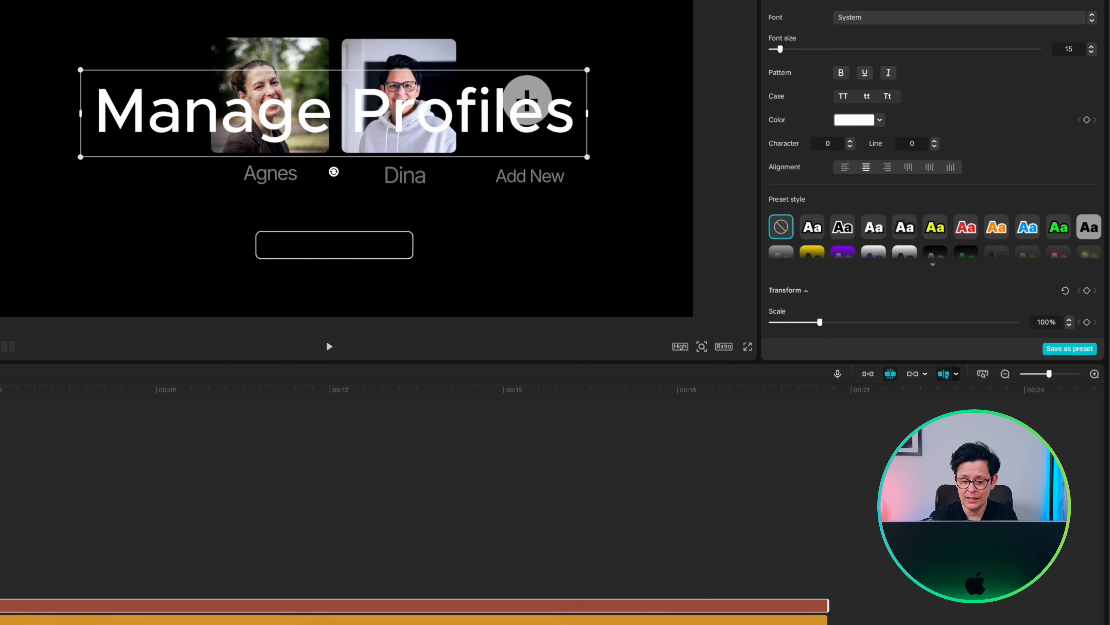
{"action": "left_click", "coordinate": [854, 120]}
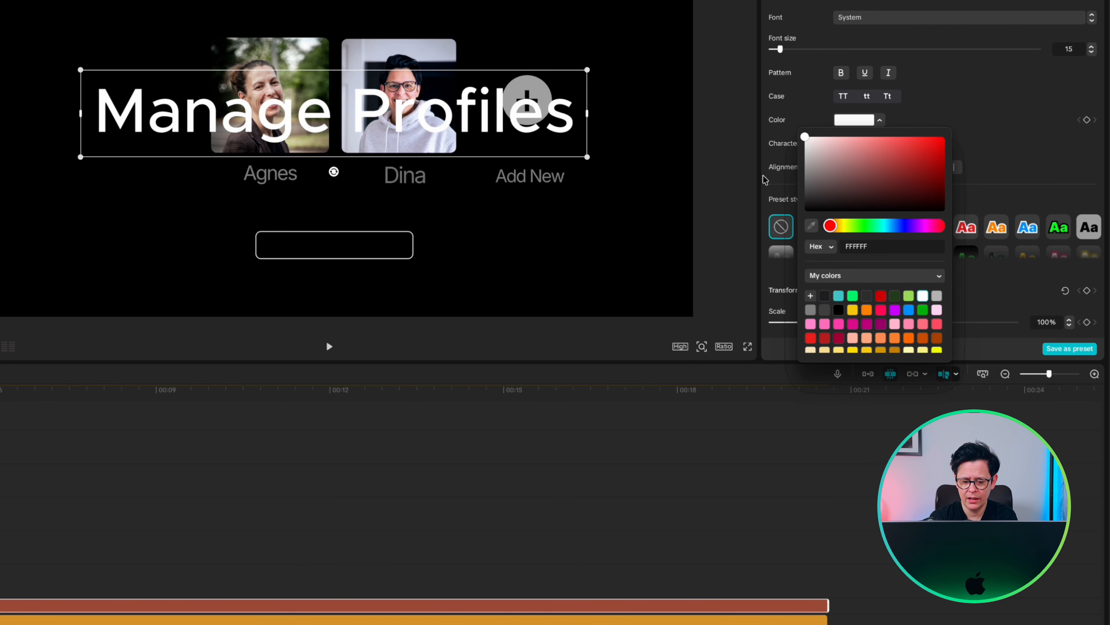
{"action": "left_click", "coordinate": [812, 225]}
{"action": "left_click", "coordinate": [857, 20]}
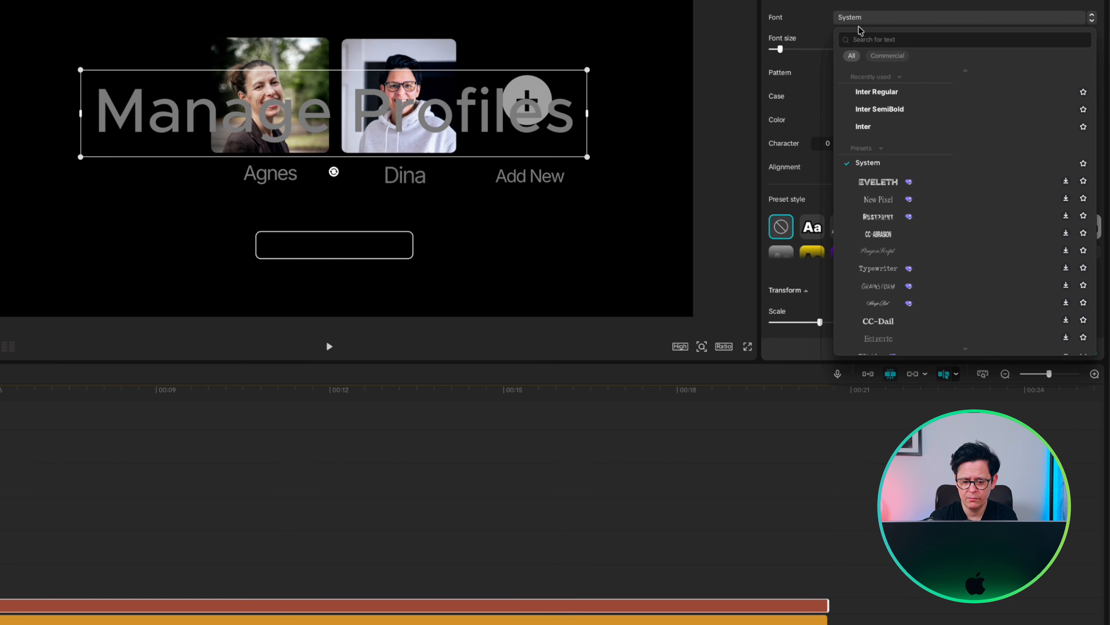
{"action": "left_click", "coordinate": [873, 114]}
- Set the "Manage Profiles" caption's character spacing to -1 and font size to 10, and scale it down to fit centred inside the button frame
{"action": "left_click", "coordinate": [850, 146]}
{"action": "left_click", "coordinate": [1091, 52]}
{"action": "left_click", "coordinate": [1092, 52]}
{"action": "left_click", "coordinate": [1092, 52]}
{"action": "left_click", "coordinate": [1092, 52]}
{"action": "left_click", "coordinate": [1092, 52]}
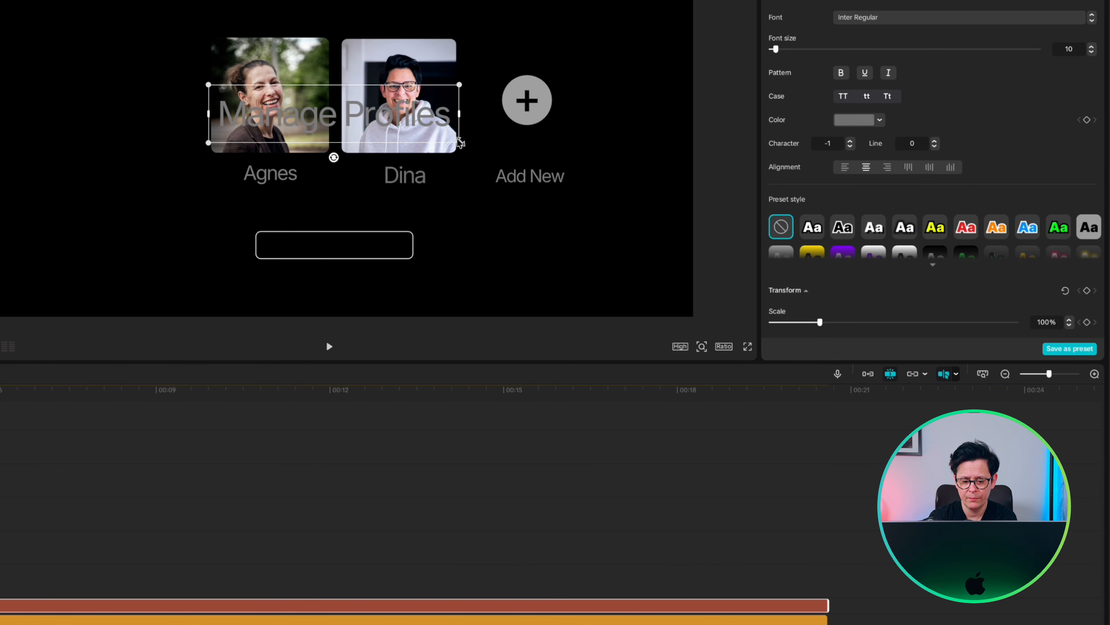
{"action": "left_click_drag", "start_coordinate": [460, 142], "coordinate": [349, 261]}
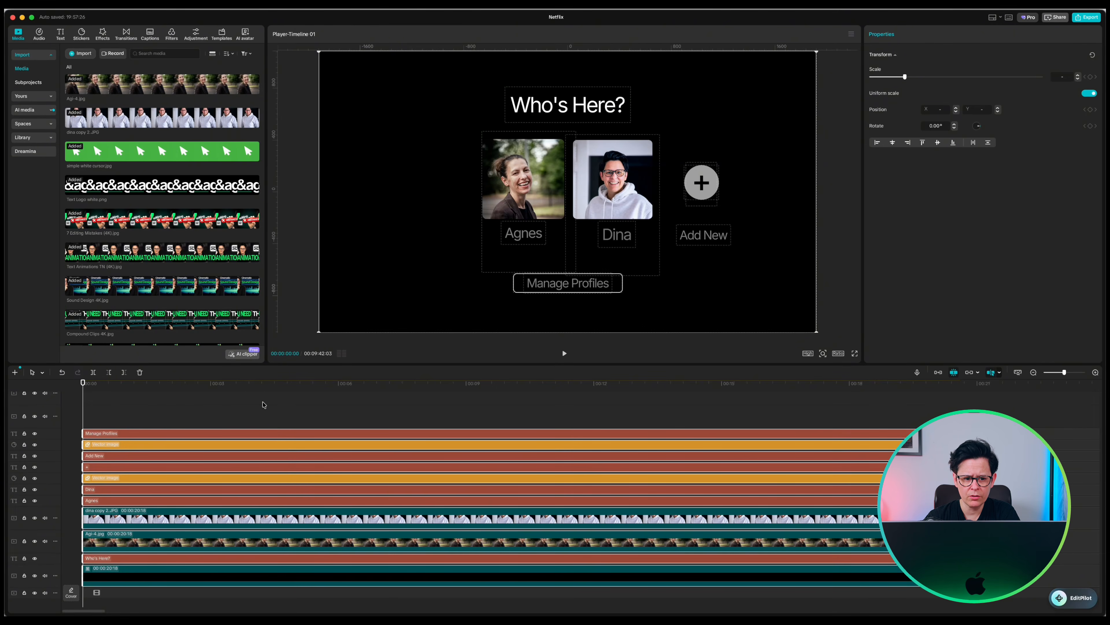
- Add simple white cursor.jpg above all other layers at the timeline start and extend it to their length
{"action": "left_click", "coordinate": [262, 383]}
{"action": "left_click_drag", "start_coordinate": [79, 151], "coordinate": [125, 415]}
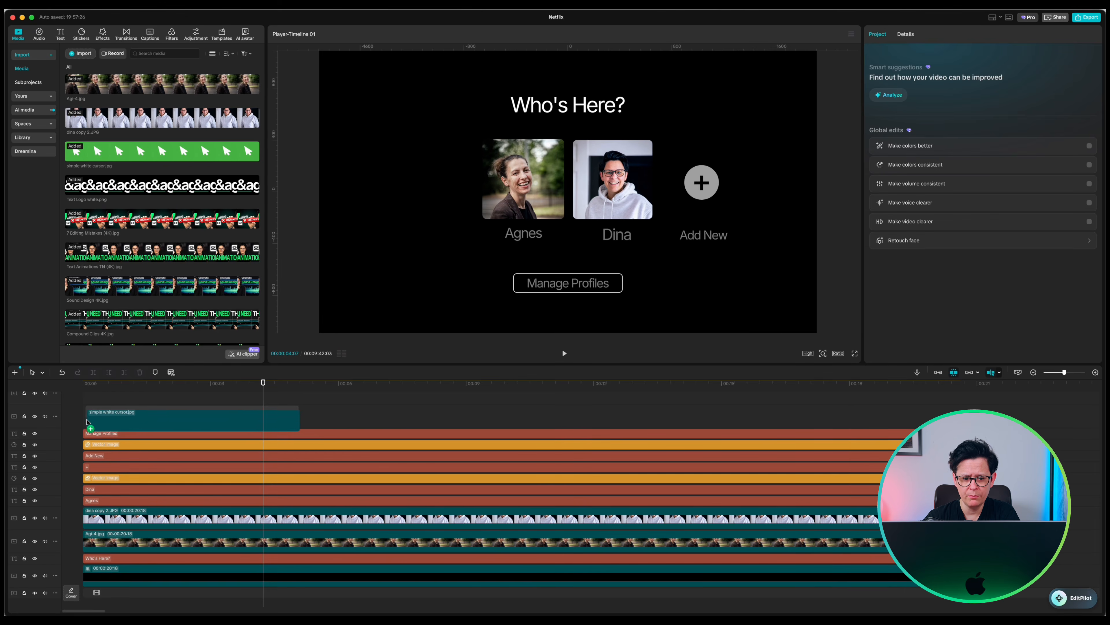
{"action": "left_click_drag", "start_coordinate": [296, 414], "coordinate": [957, 416]}
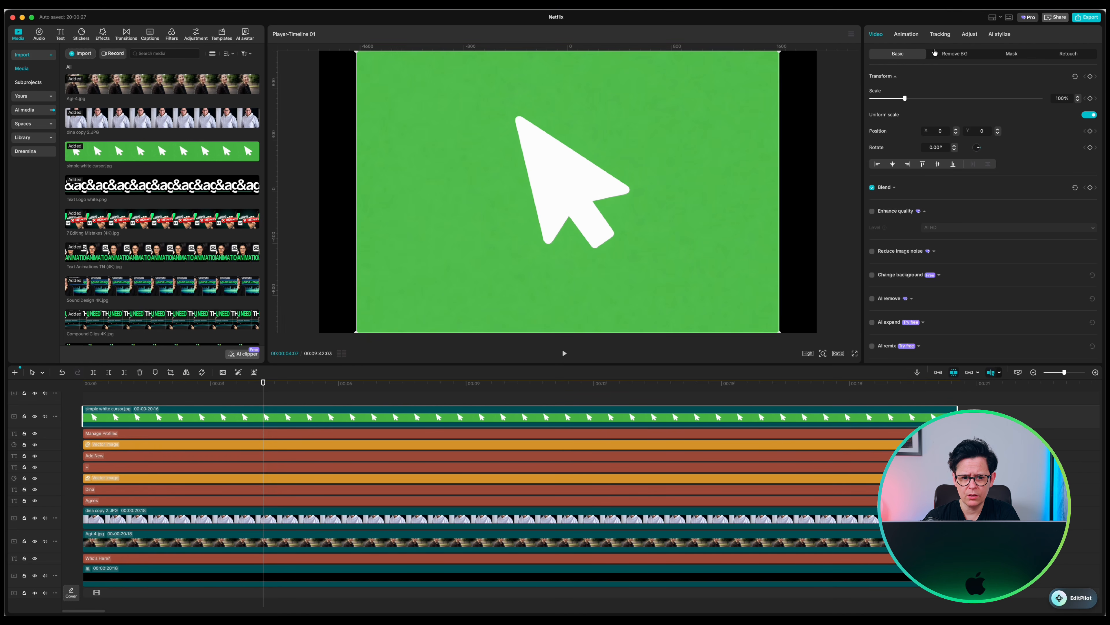
- Remove the cursor image's green background with Chroma key at intensity 37, and place the cursor at a small size just below the frame
{"action": "left_click", "coordinate": [945, 54]}
{"action": "left_click", "coordinate": [872, 117]}
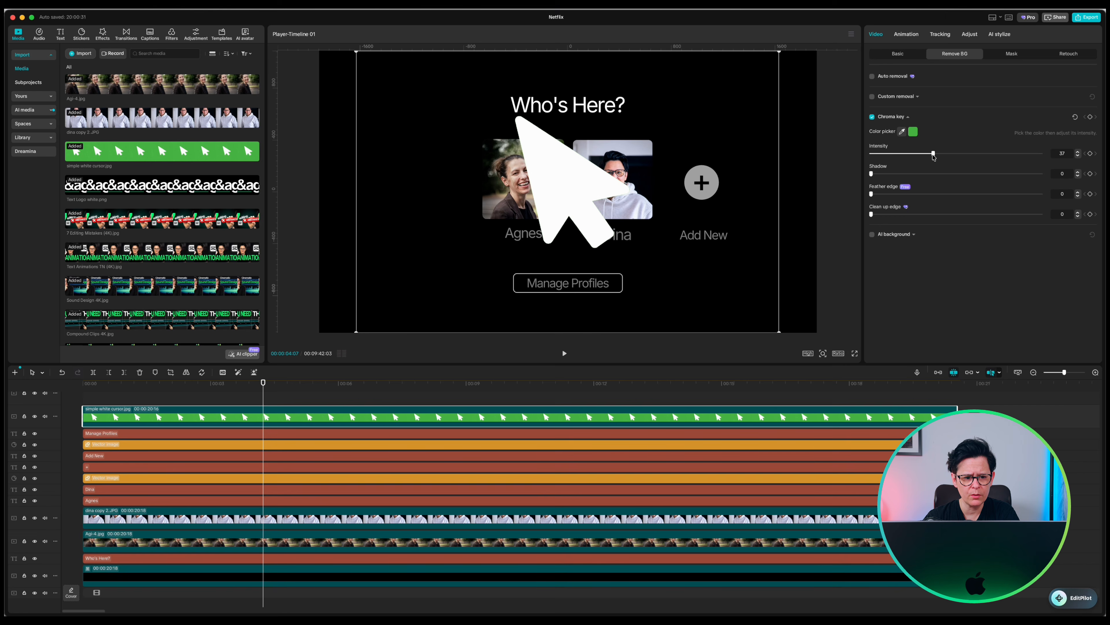
{"action": "left_click_drag", "start_coordinate": [780, 55], "coordinate": [505, 200]}
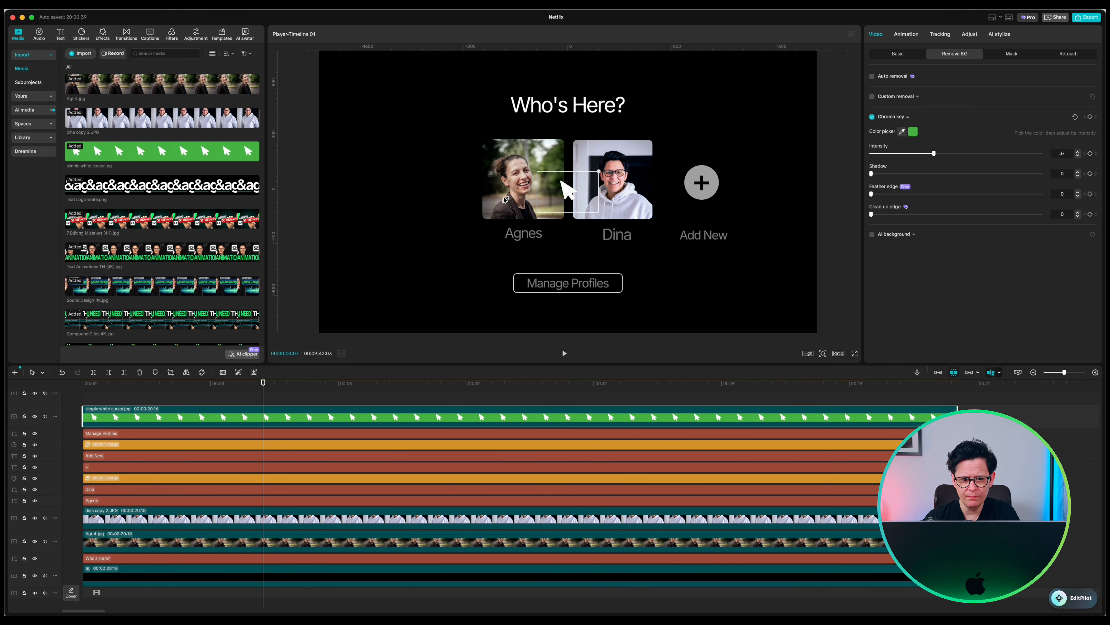
{"action": "left_click_drag", "start_coordinate": [596, 196], "coordinate": [712, 349]}
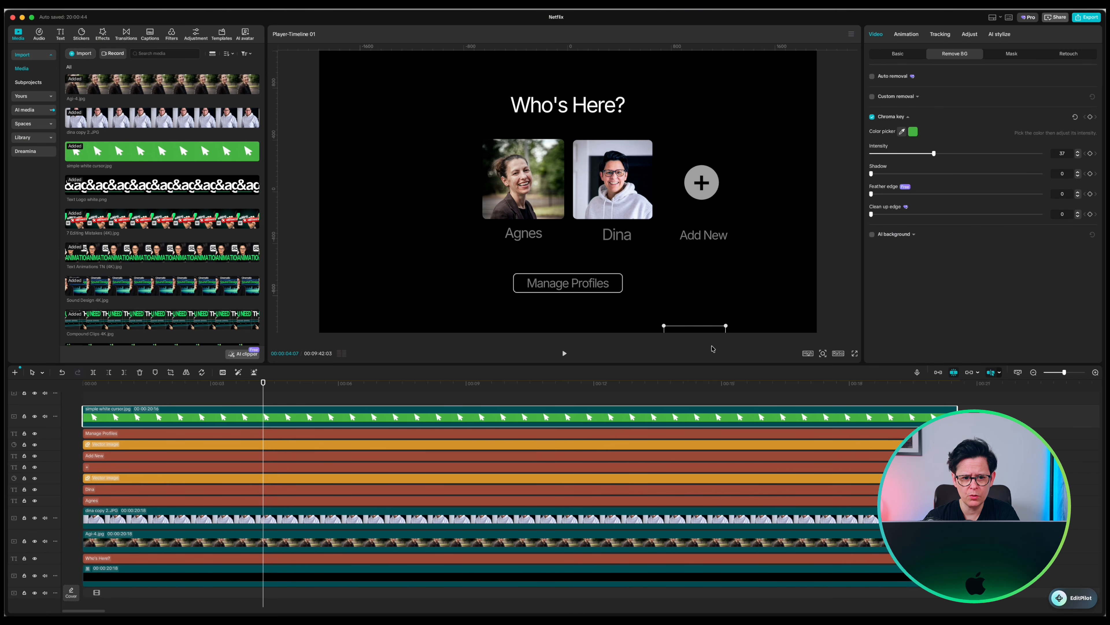
- Keyframe the cursor's position from below the frame at the start to the second portrait's lower-right corner at 00:00:00:29
{"action": "left_click", "coordinate": [898, 53]}
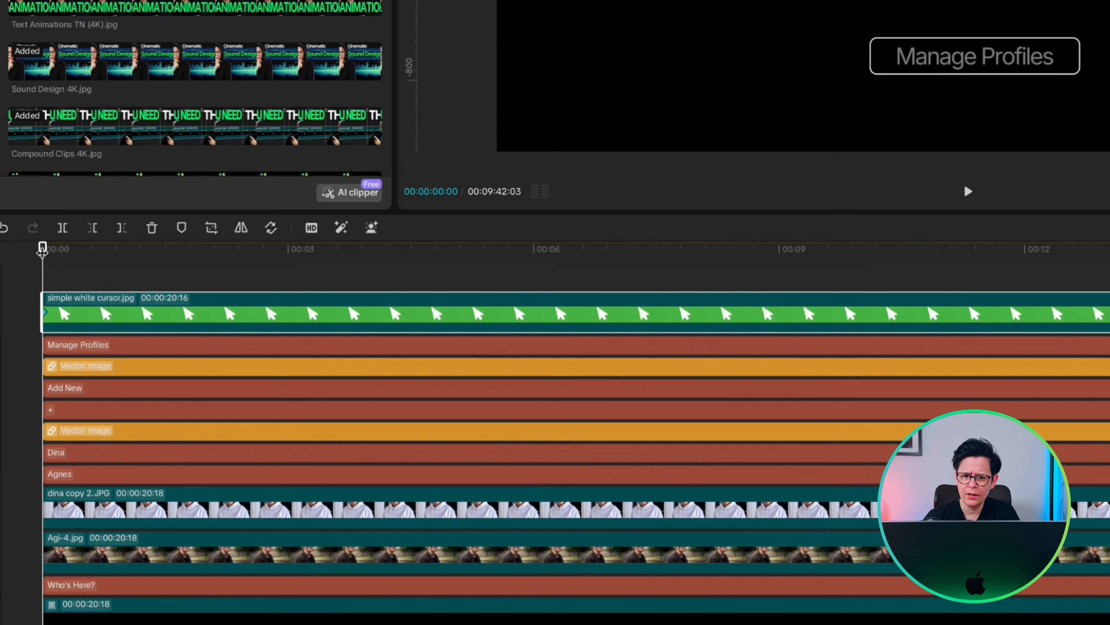
{"action": "left_click_drag", "start_coordinate": [42, 252], "coordinate": [121, 262]}
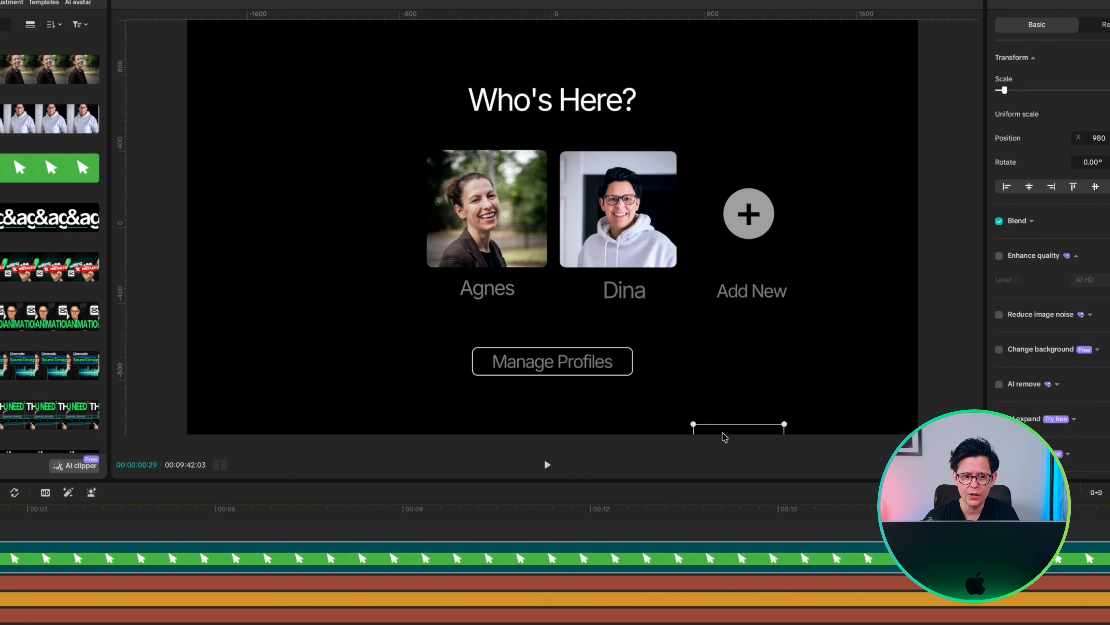
{"action": "left_click_drag", "start_coordinate": [725, 436], "coordinate": [651, 243]}
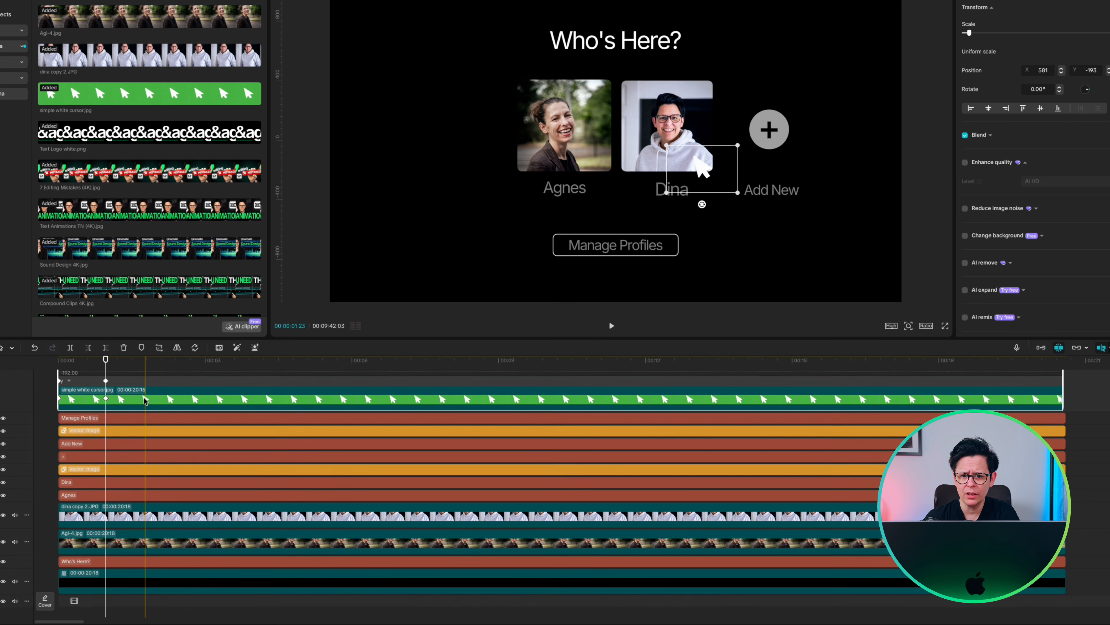
- Apply the Quad Ease preset curve to the cursor's X position keyframes, check the Y curve's presets and close the keyframe graph
{"action": "double_click", "coordinate": [153, 408]}
{"action": "scroll", "coordinate": [154, 411], "scroll_direction": "up", "scroll_amount": 1}
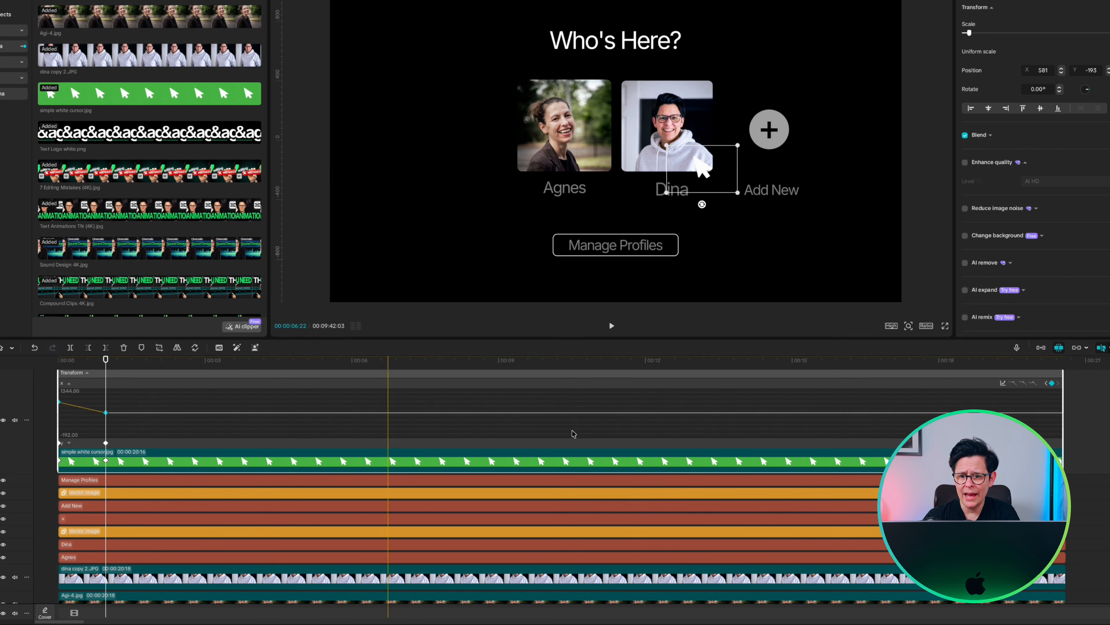
{"action": "left_click", "coordinate": [1003, 383]}
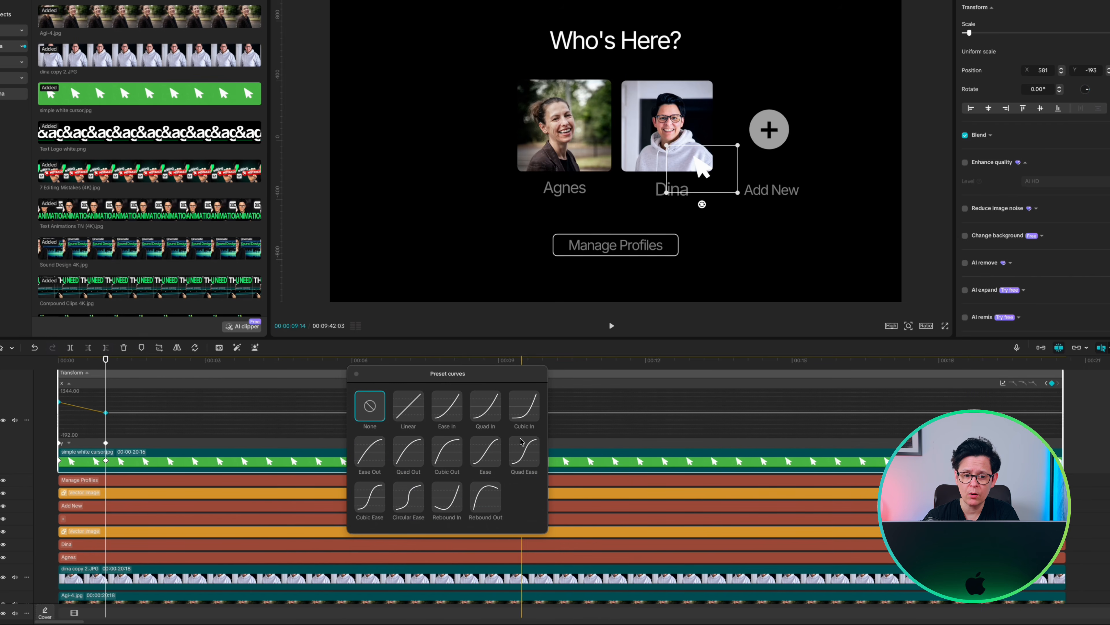
{"action": "left_click", "coordinate": [523, 453]}
{"action": "key", "text": "space"}
{"action": "scroll", "coordinate": [329, 379], "scroll_direction": "down", "scroll_amount": 3}
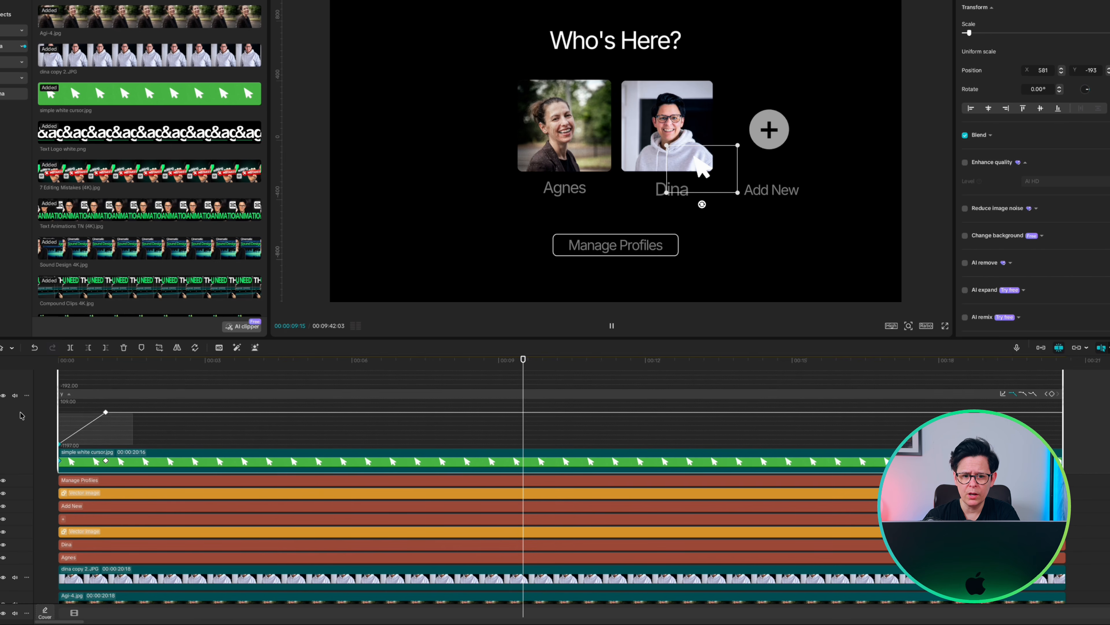
{"action": "left_click", "coordinate": [1003, 394]}
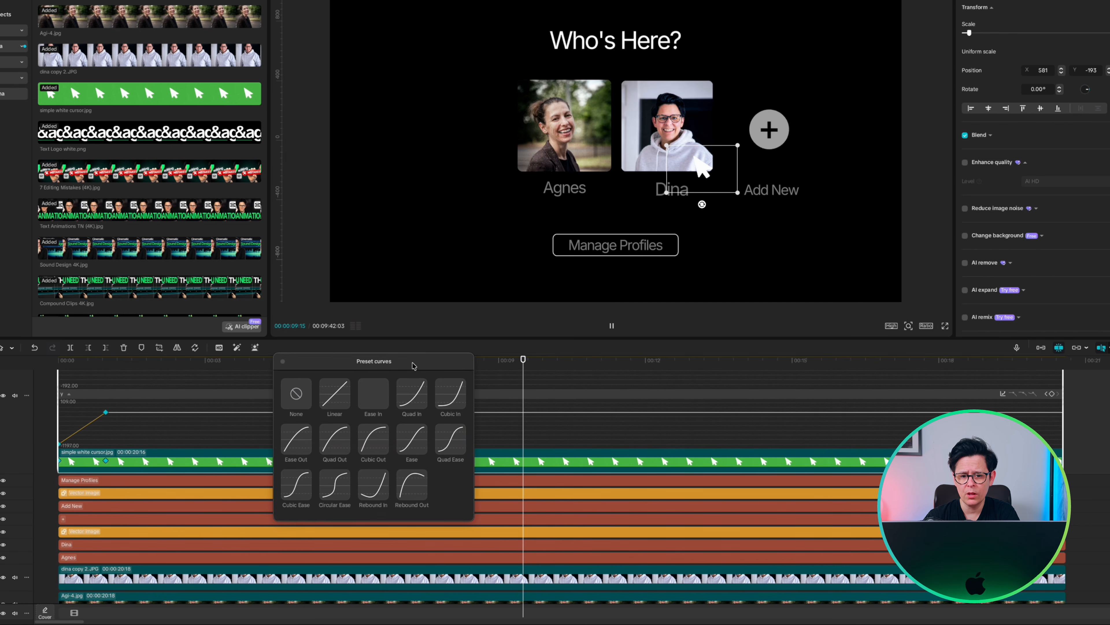
{"action": "left_click", "coordinate": [283, 361]}
{"action": "key", "text": "space"}
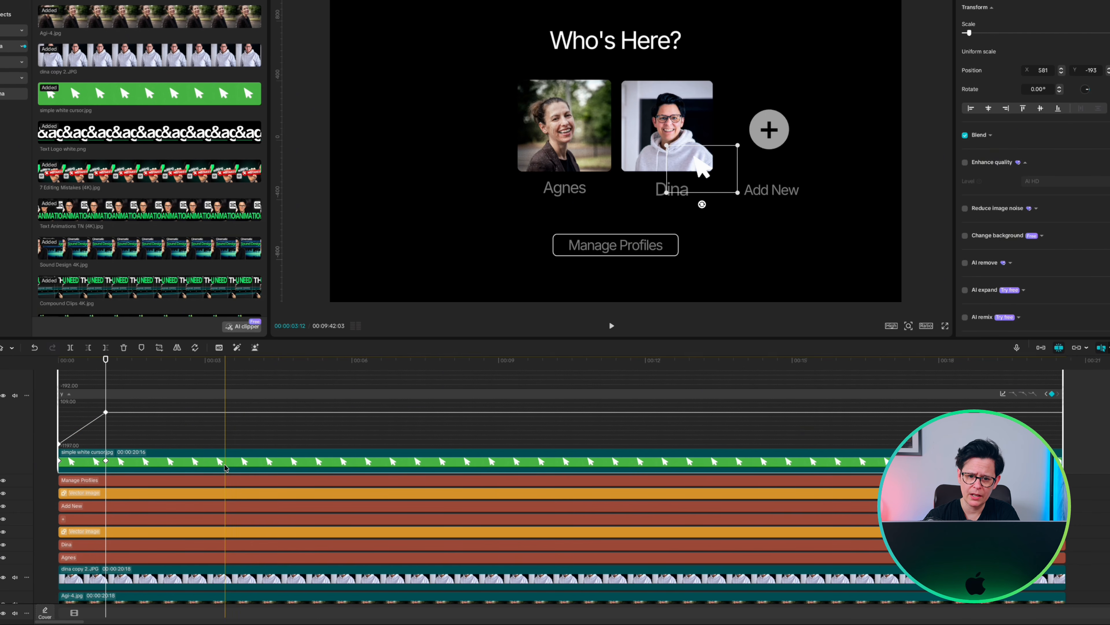
{"action": "key", "text": "alt+k"}
- Split the cursor clip and the second portrait's clip at 00:00:01:00, one frame after the cursor's second keyframe
{"action": "left_click_drag", "start_coordinate": [105, 365], "coordinate": [120, 366]}
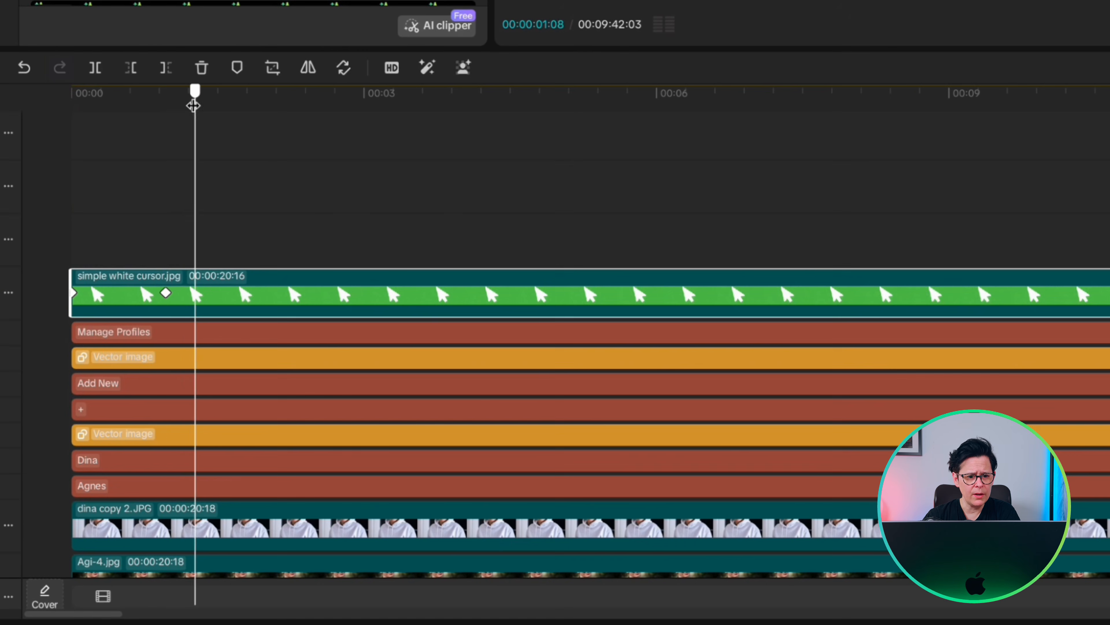
{"action": "left_click_drag", "start_coordinate": [193, 105], "coordinate": [166, 108]}
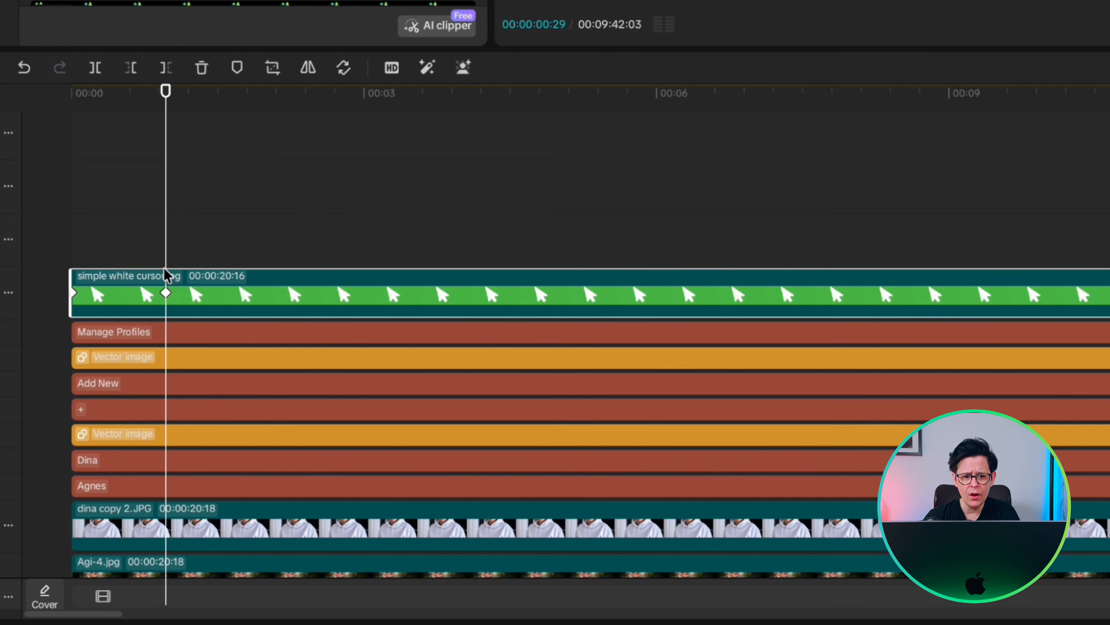
{"action": "key", "text": "Right"}
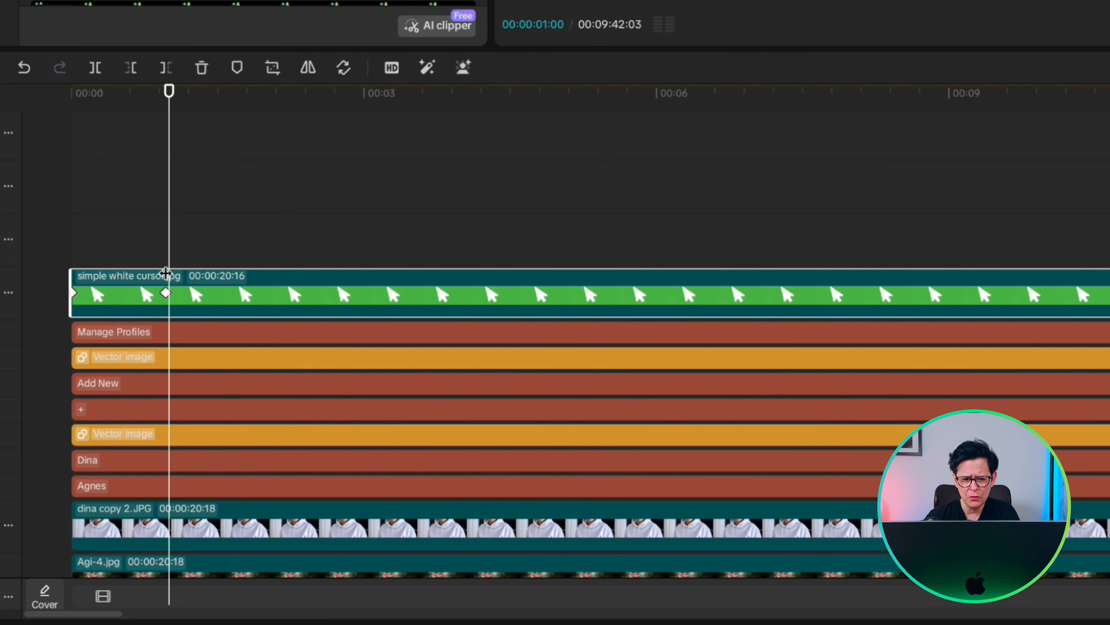
{"action": "key", "text": "super+b"}
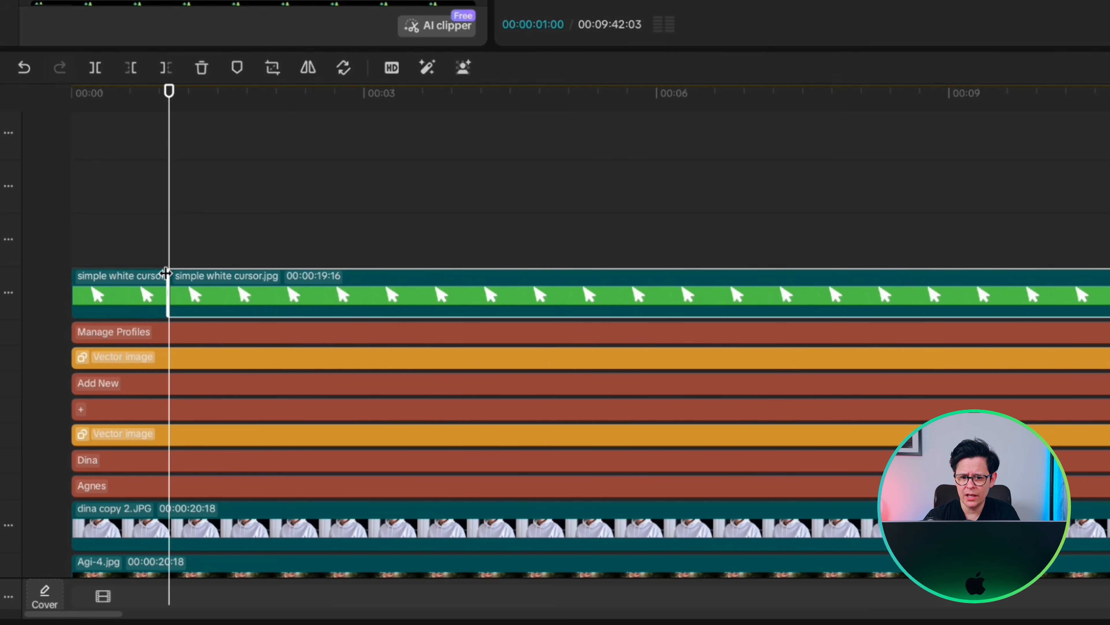
{"action": "left_click", "coordinate": [171, 532]}
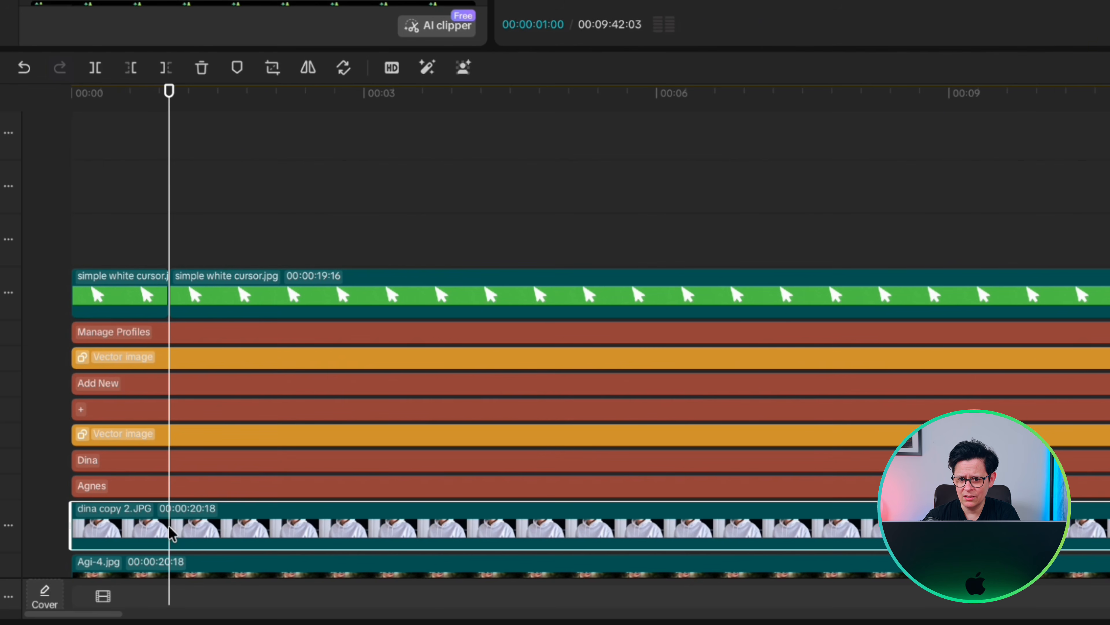
{"action": "key", "text": "super+b"}
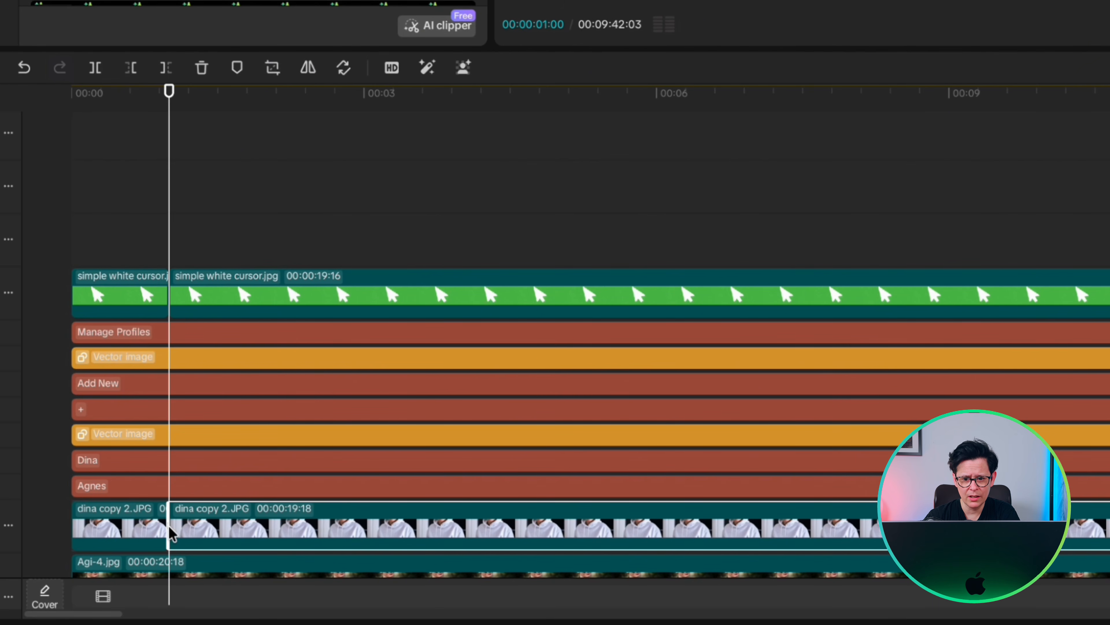
- Add a square above the cursor clip from 00:00:01:00 with no fill, a solid white stroke of weight 2 and a corner radius of 10
{"action": "left_click_drag", "start_coordinate": [201, 21], "coordinate": [198, 276]}
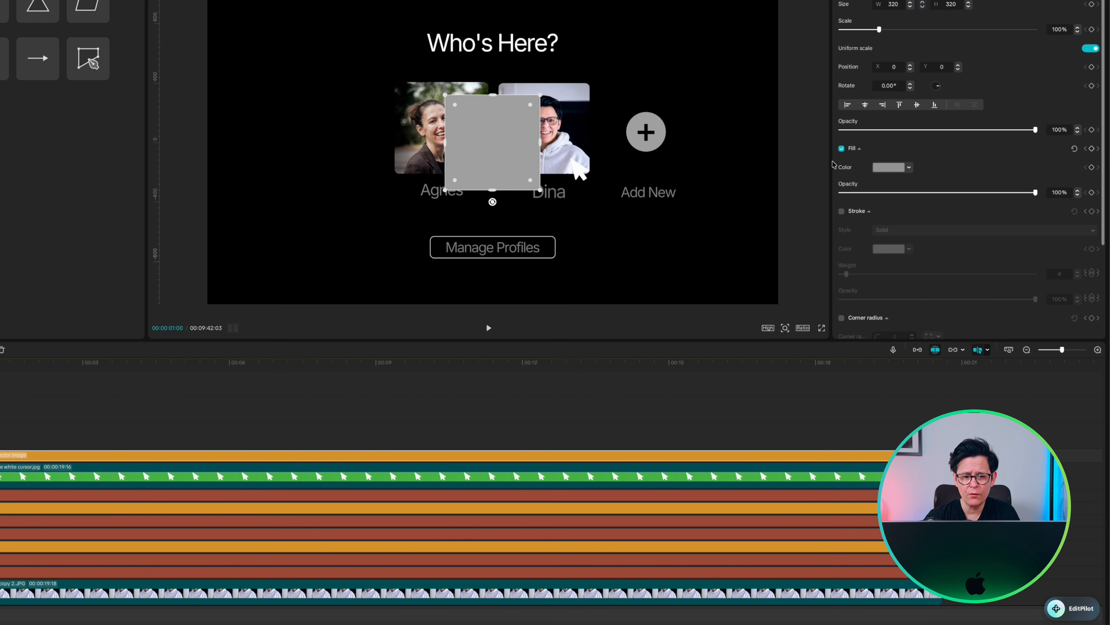
{"action": "left_click", "coordinate": [841, 149]}
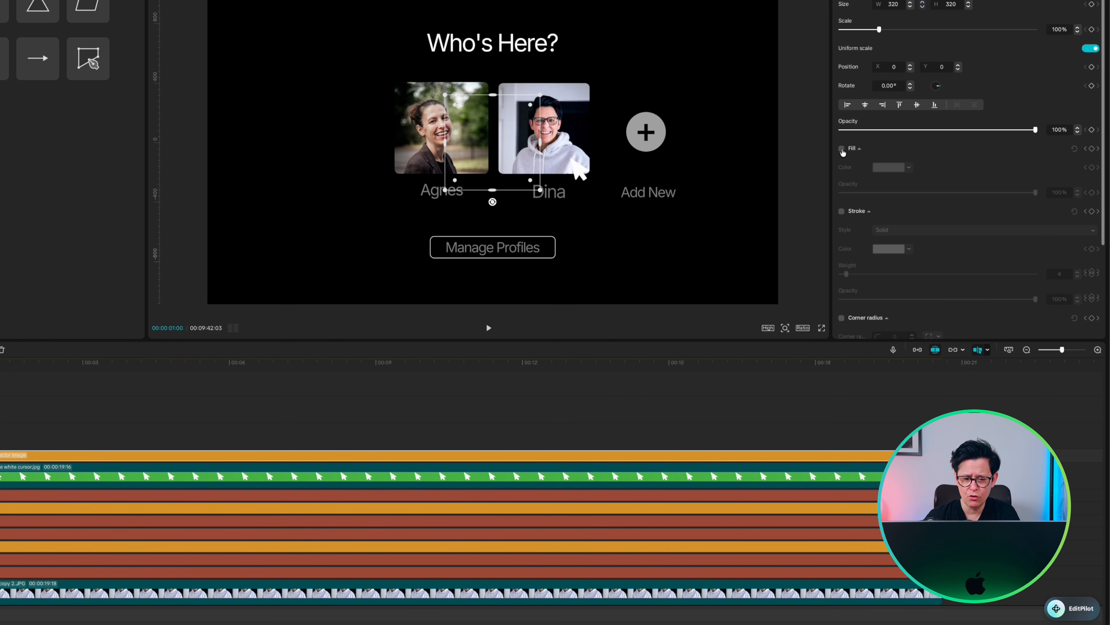
{"action": "left_click", "coordinate": [841, 211]}
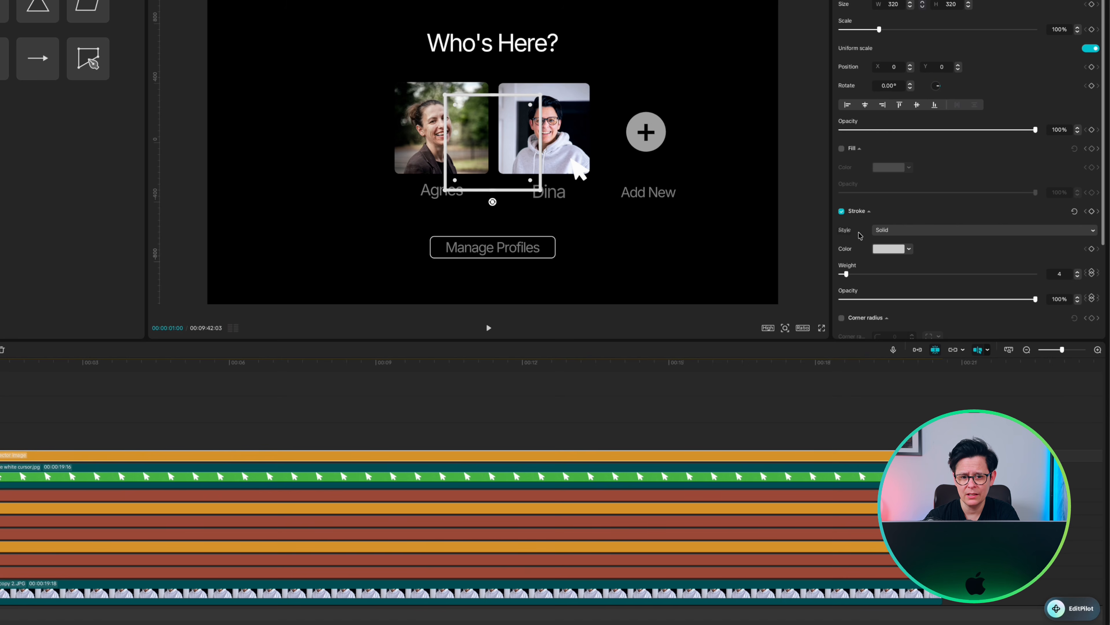
{"action": "left_click", "coordinate": [882, 252]}
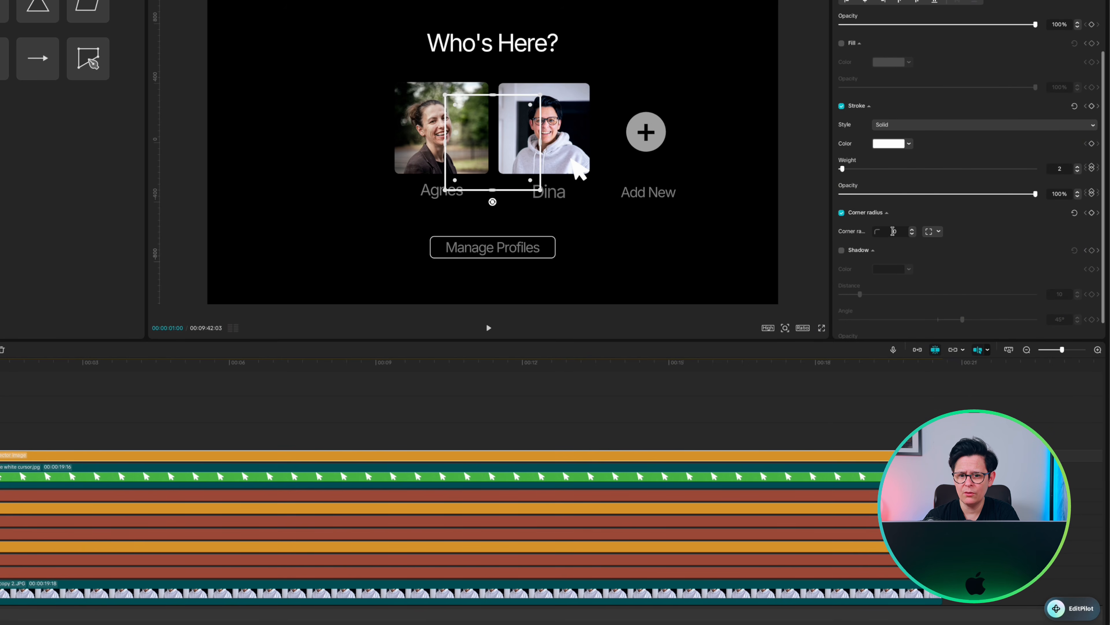
{"action": "key", "text": "Return"}
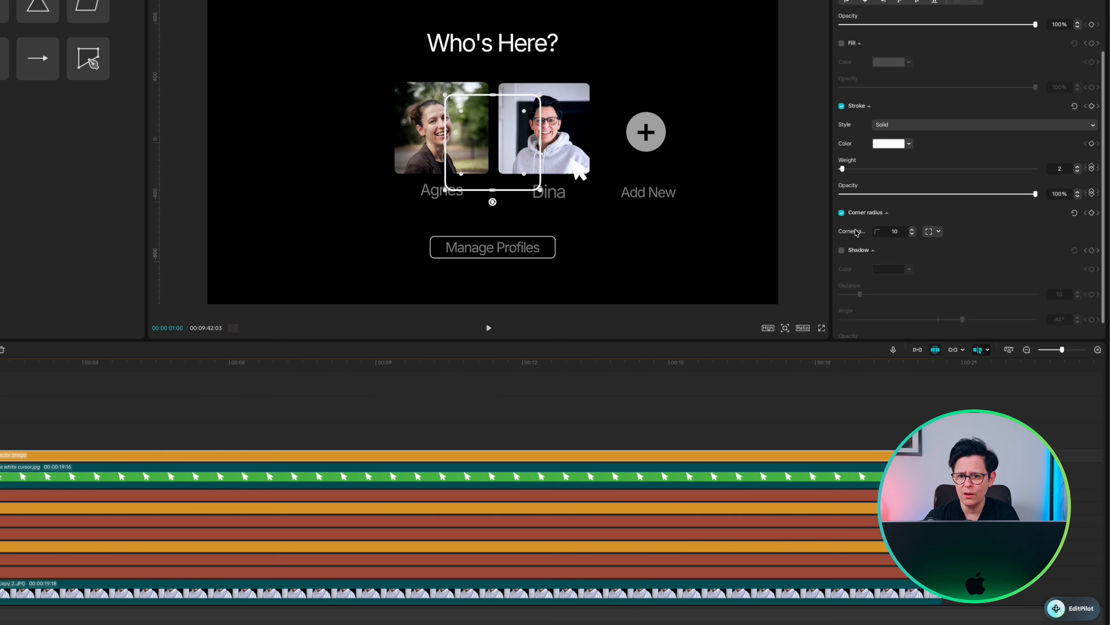
- Fit the outlined square tightly around the second portrait and set its corner radius to 7
{"action": "left_click_drag", "start_coordinate": [499, 151], "coordinate": [541, 134]}
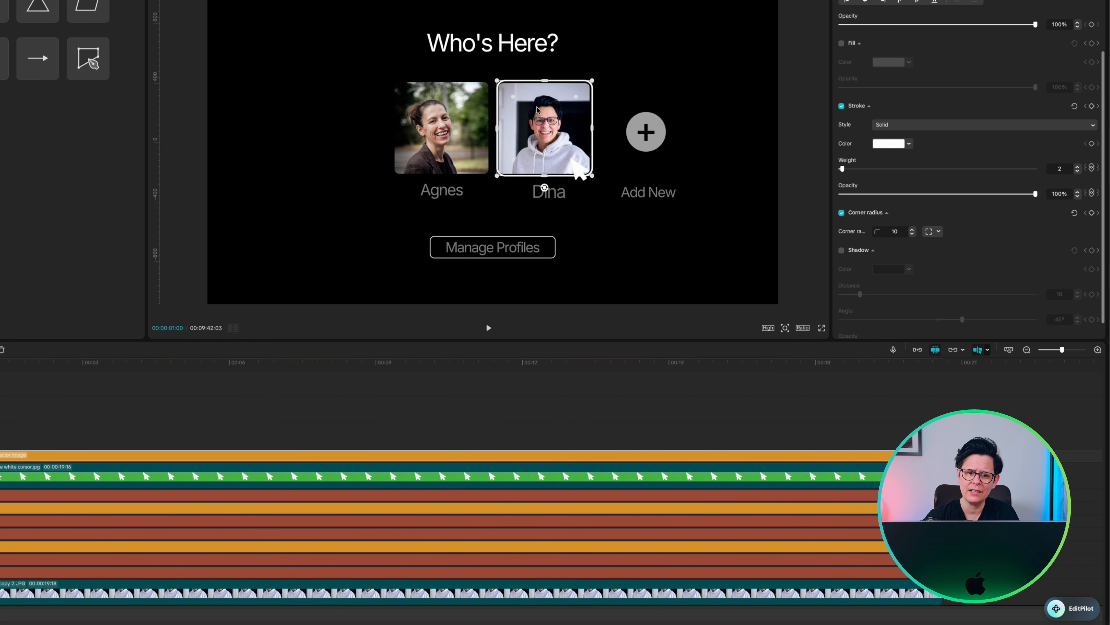
{"action": "left_click_drag", "start_coordinate": [542, 80], "coordinate": [543, 82]}
{"action": "left_click_drag", "start_coordinate": [498, 127], "coordinate": [500, 126]}
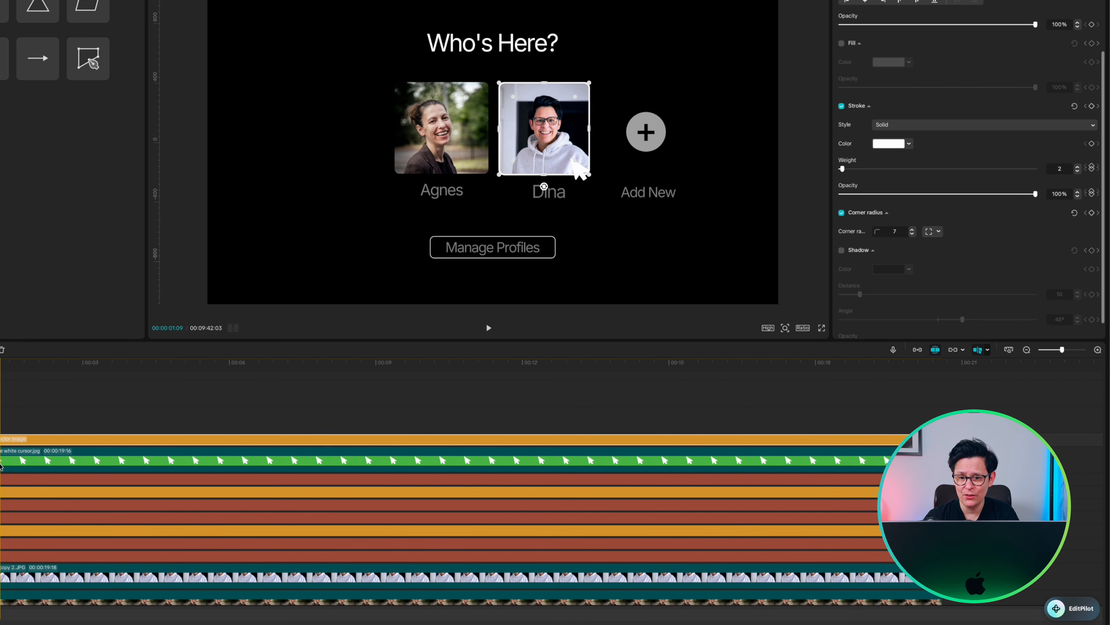
- Combine the outlined square with the second parts of the cursor and second portrait clips into one compound clip
{"action": "left_click", "coordinate": [3, 459], "text": "super"}
{"action": "left_click", "coordinate": [2, 576], "text": "super"}
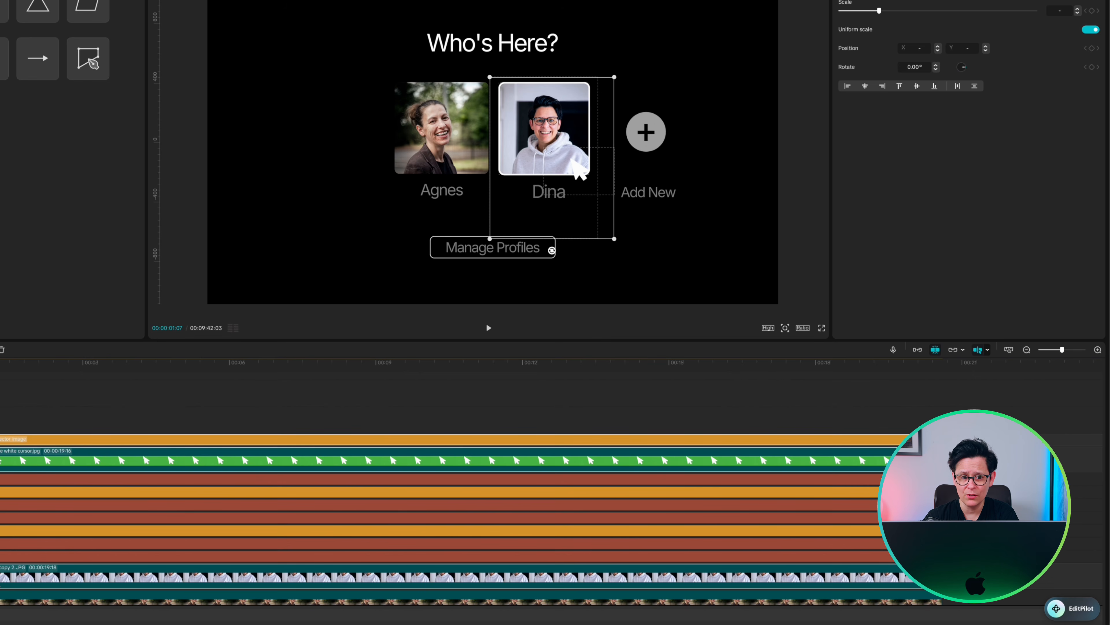
{"action": "key", "text": "alt+g"}
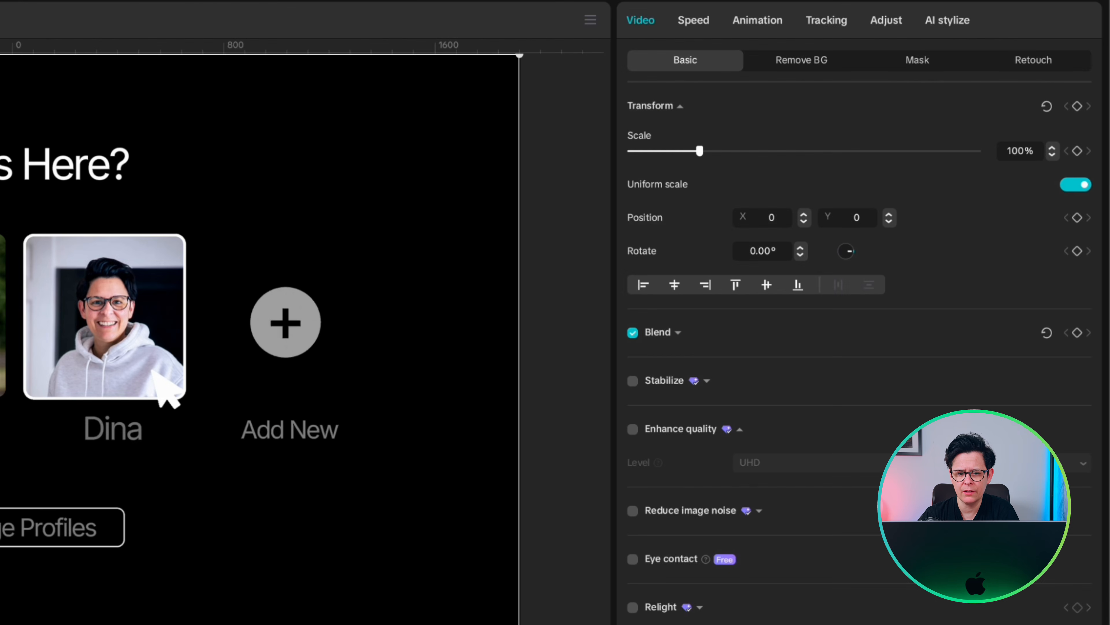
- Keyframe the compound clip's scale at 100% at 00:00:01:00 and at 95% five frames further on
{"action": "left_click", "coordinate": [1078, 151]}
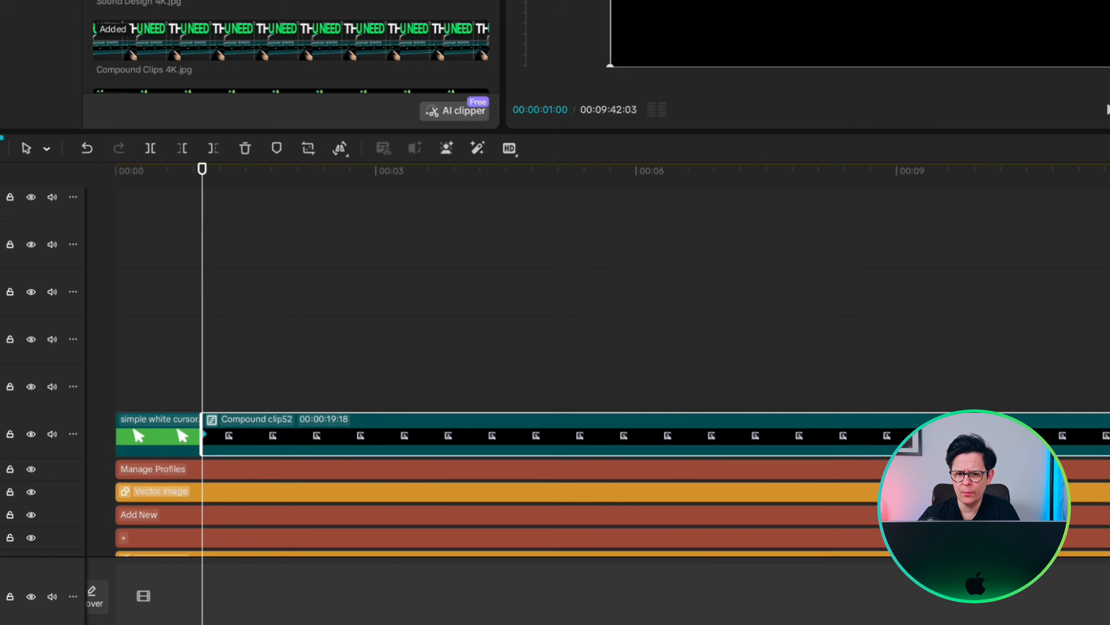
{"action": "key", "text": "Right"}
{"action": "key", "text": "Right"}
{"action": "key", "text": "Right"}
{"action": "key", "text": "Right"}
{"action": "key", "text": "Right"}
{"action": "key", "text": "Right"}
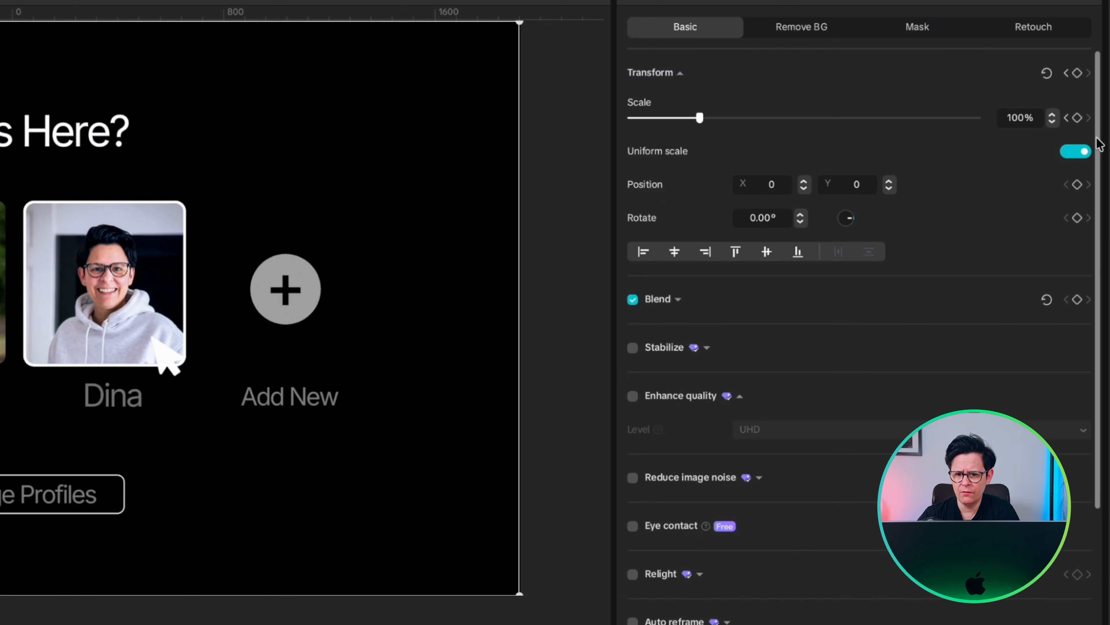
{"action": "left_click", "coordinate": [1077, 118]}
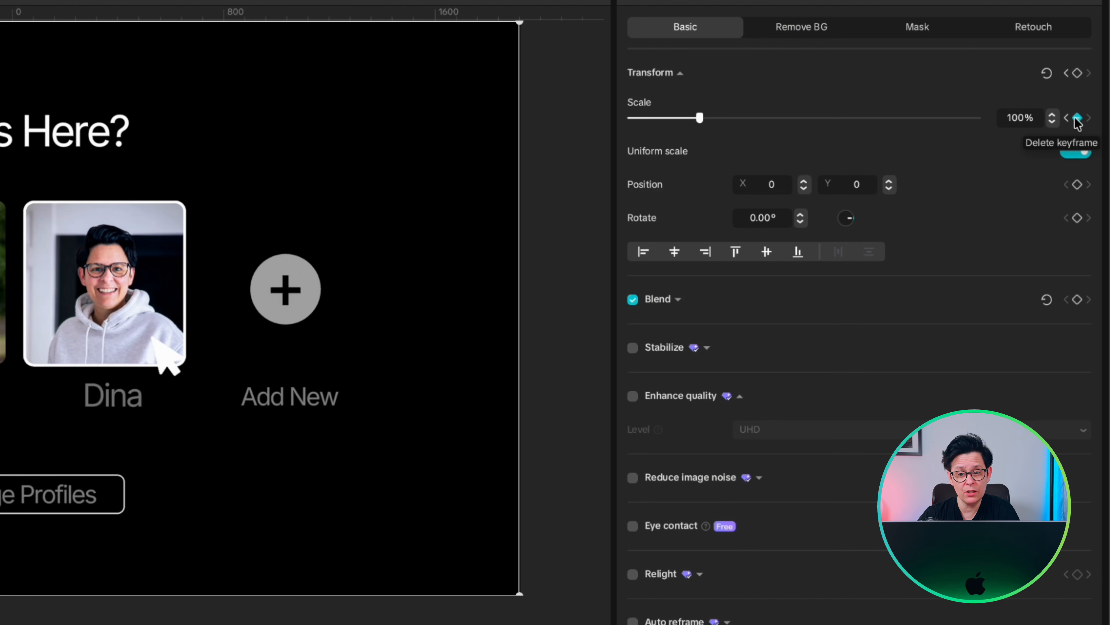
{"action": "left_click", "coordinate": [1052, 122]}
{"action": "left_click", "coordinate": [1052, 122]}
{"action": "left_click", "coordinate": [1052, 122]}
{"action": "left_click", "coordinate": [1053, 122]}
{"action": "left_click", "coordinate": [1053, 122]}
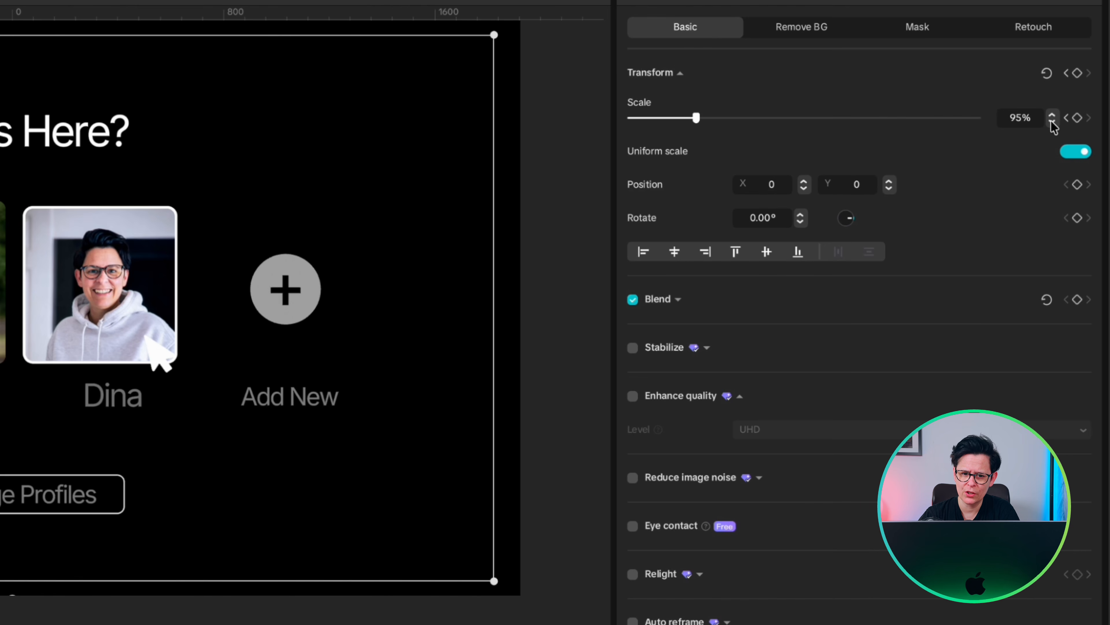
- Set the compound clip's scale back to 100% at 00:00:01:10 to finish the click bounce
{"action": "left_click", "coordinate": [1052, 115]}
{"action": "left_click", "coordinate": [1051, 116]}
{"action": "left_click", "coordinate": [1052, 115]}
{"action": "left_click", "coordinate": [1051, 115]}
{"action": "left_click", "coordinate": [1051, 115]}
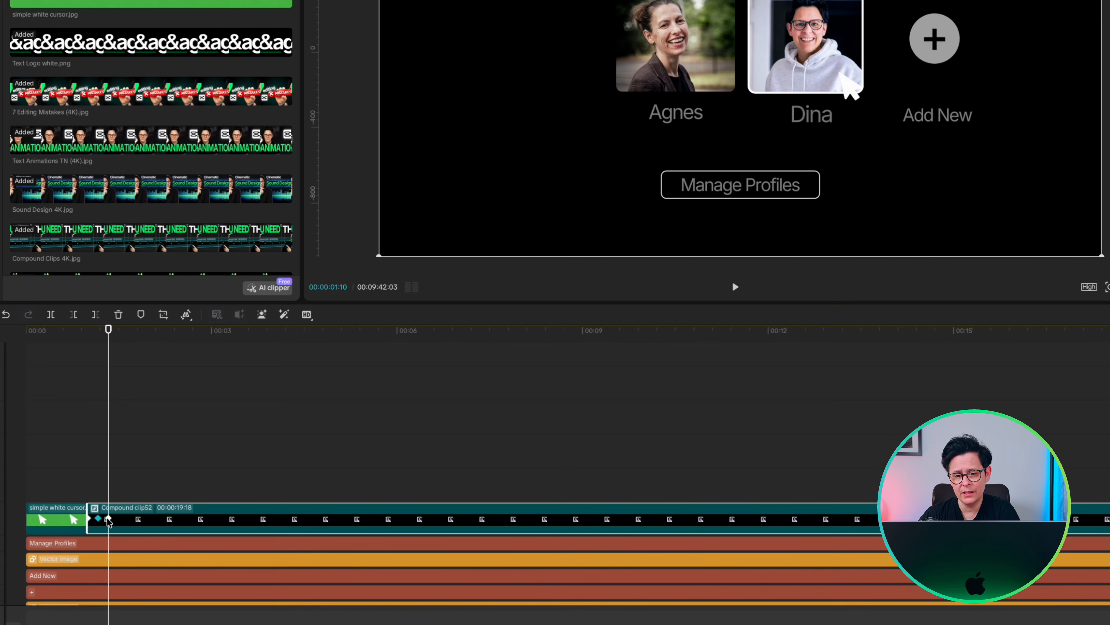
- Apply a preset easing curve to the compound clip's scale keyframe at 00:00:01:10
{"action": "right_click", "coordinate": [109, 522]}
{"action": "left_click", "coordinate": [149, 601]}
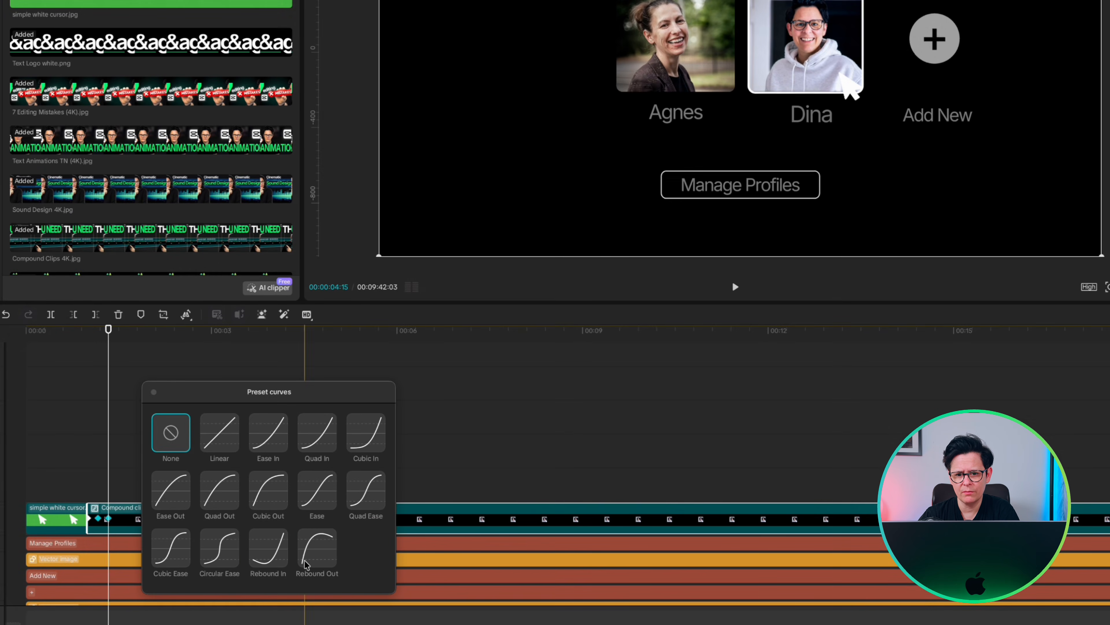
{"action": "left_click", "coordinate": [154, 392]}
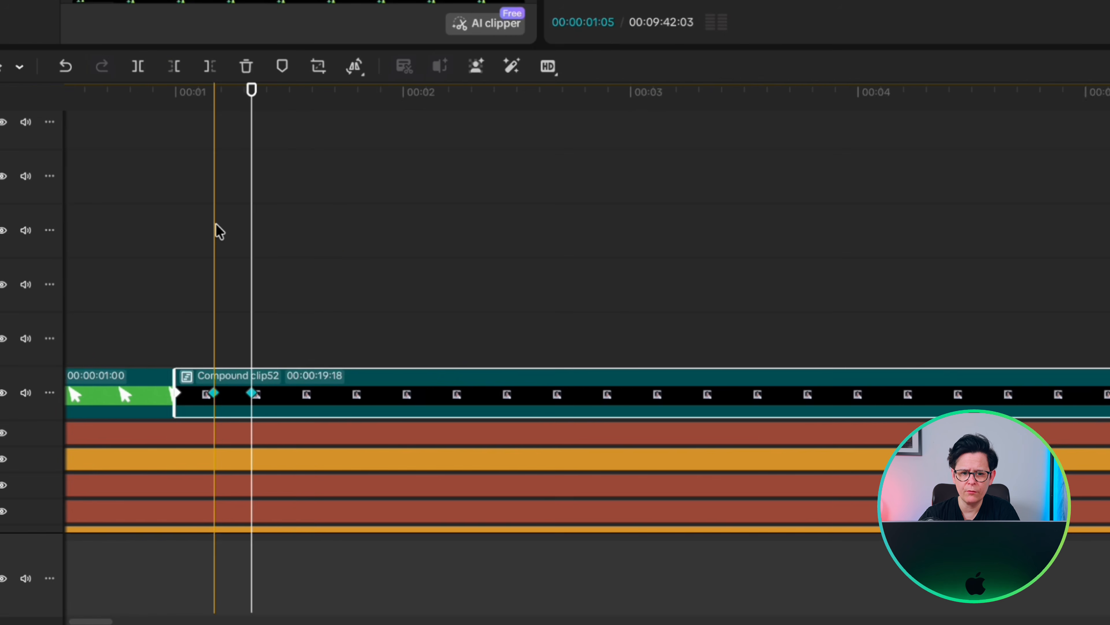
- Select every clip of the profile screen and trim off everything after 00:00:01:11
{"action": "scroll", "coordinate": [219, 231], "scroll_direction": "up", "scroll_amount": 3}
{"action": "scroll", "coordinate": [280, 232], "scroll_direction": "down", "scroll_amount": 5}
{"action": "key", "text": "Right"}
{"action": "left_click_drag", "start_coordinate": [307, 115], "coordinate": [312, 564]}
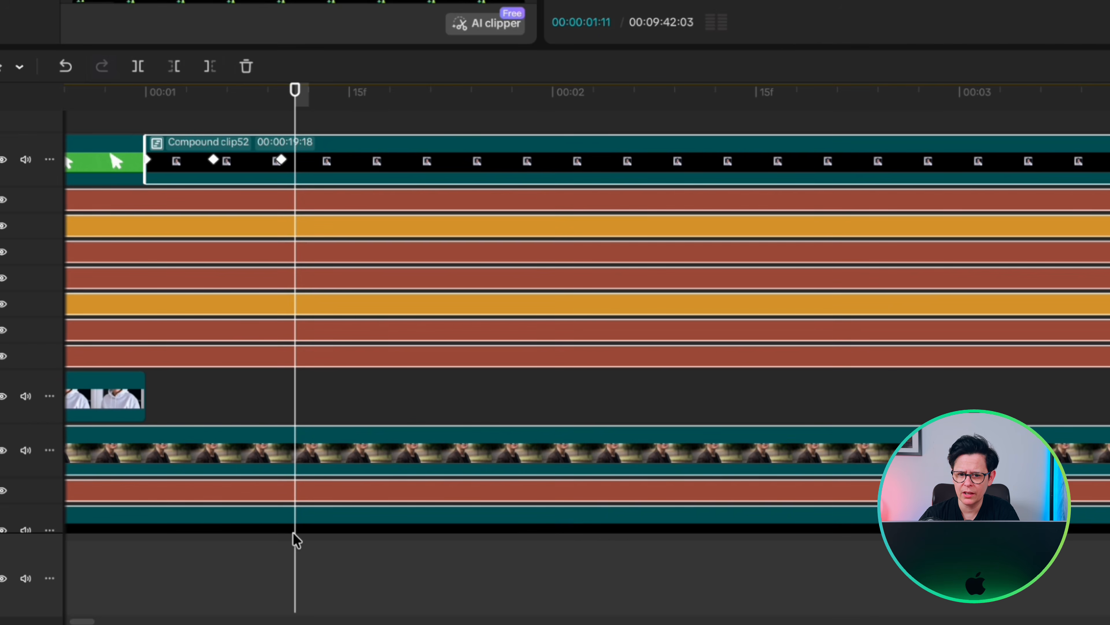
{"action": "key", "text": "ctrl+z"}
- Combine all the trimmed profile-screen clips into one compound clip
{"action": "scroll", "coordinate": [359, 265], "scroll_direction": "down", "scroll_amount": 5}
{"action": "key", "text": "Left"}
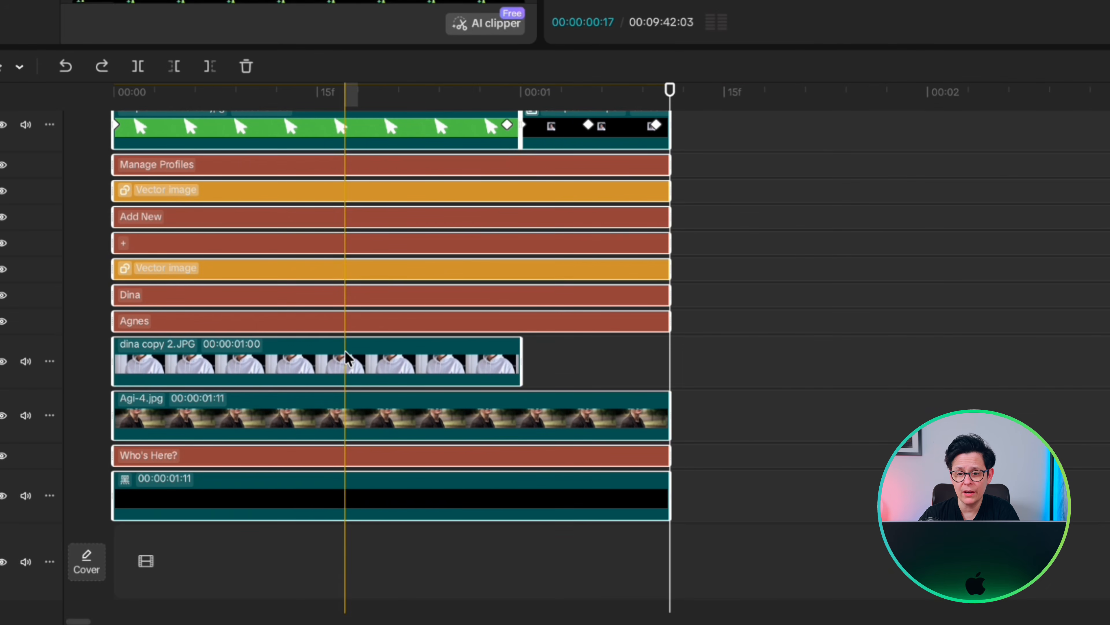
{"action": "right_click", "coordinate": [345, 354]}
{"action": "left_click", "coordinate": [432, 423]}
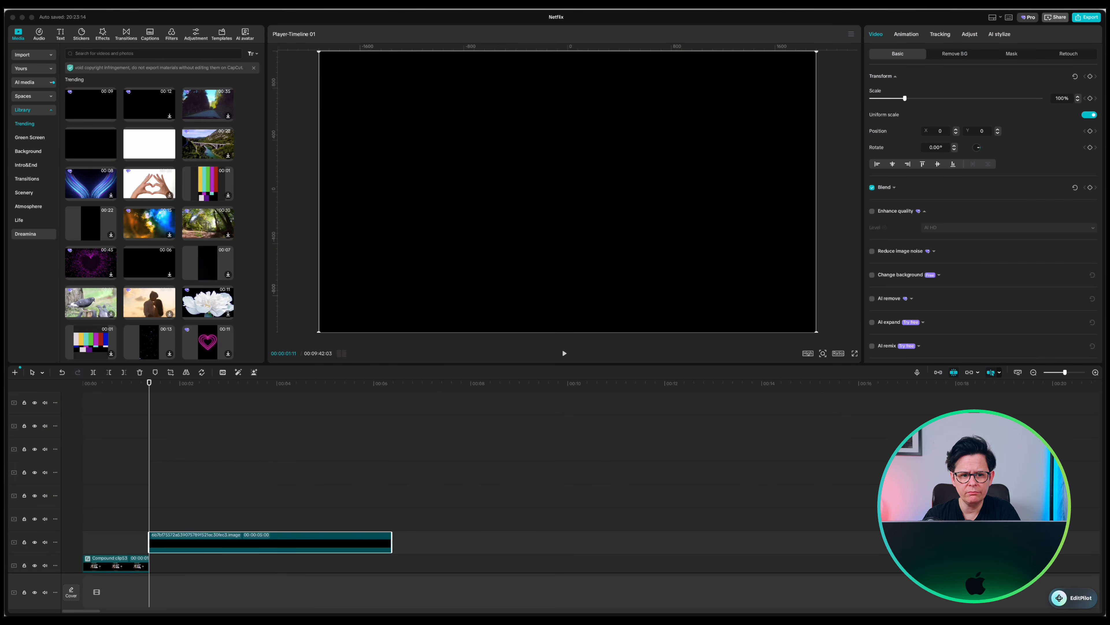
- Extend the black clip to a duration of 00:00:18:25 and move it with the compound clip onto the main track
{"action": "left_click_drag", "start_coordinate": [393, 544], "coordinate": [887, 544]}
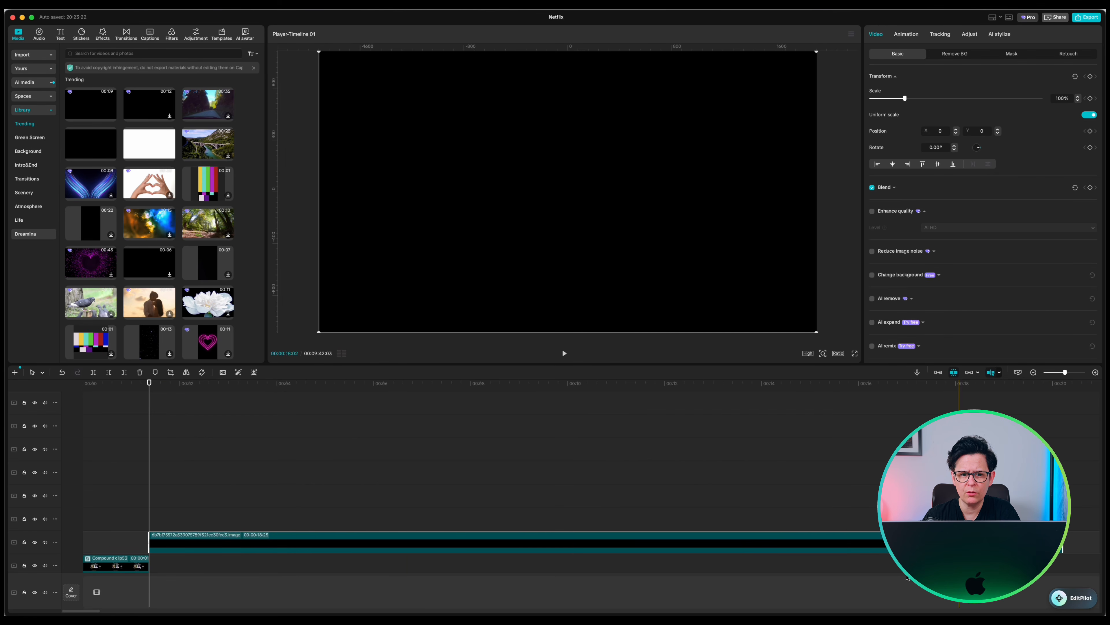
{"action": "left_click_drag", "start_coordinate": [182, 524], "coordinate": [171, 577]}
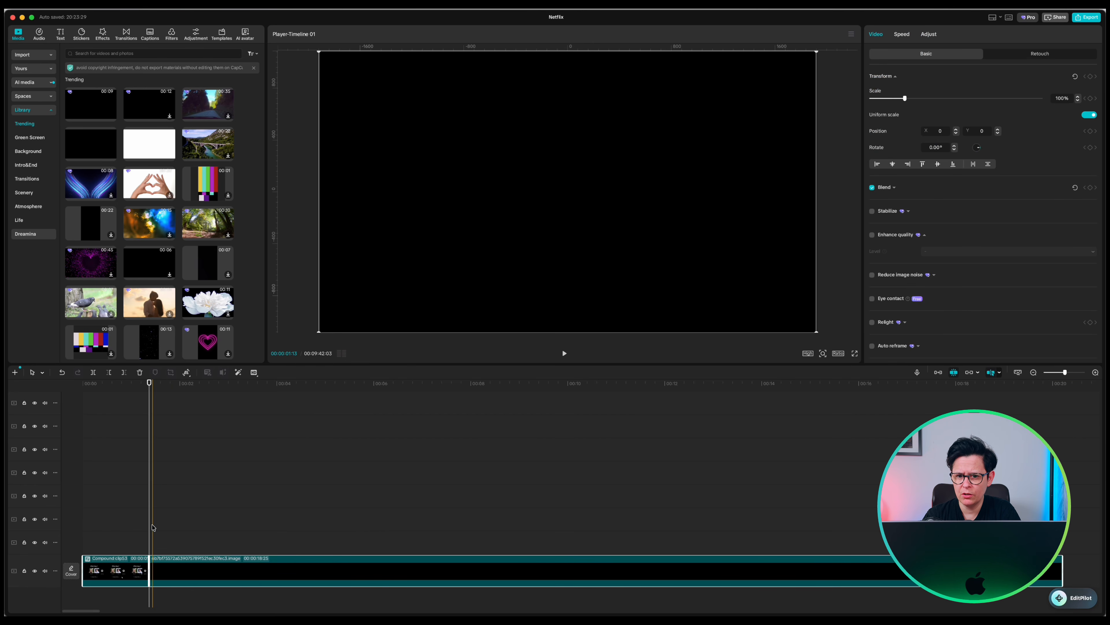
- Place two horizontal guides across the preview, one near the frame's upper edge and one in its lower part
{"action": "left_click_drag", "start_coordinate": [426, 46], "coordinate": [430, 88]}
{"action": "left_click_drag", "start_coordinate": [400, 47], "coordinate": [407, 269]}
{"action": "left_click", "coordinate": [852, 34]}
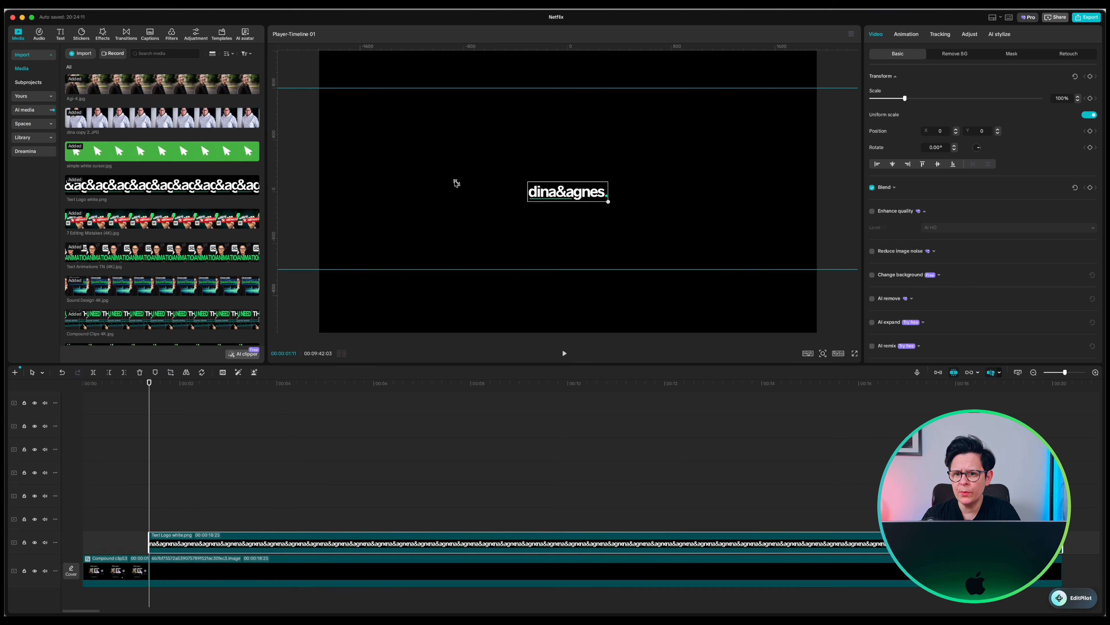
- Shrink the white text logo and place it in the frame's upper-left corner, resting on the upper guide
{"action": "left_click_drag", "start_coordinate": [456, 183], "coordinate": [429, 181]}
{"action": "left_click_drag", "start_coordinate": [566, 193], "coordinate": [354, 82]}
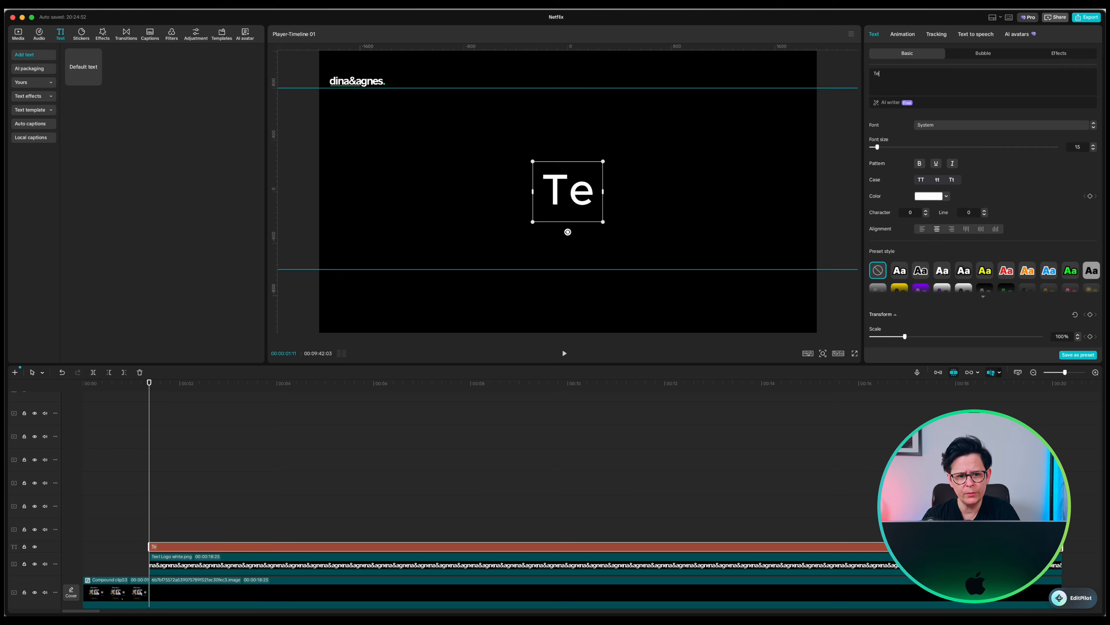
- Write "Text Effects" in Inter Regular, size 8, character spacing -1 and scale 39%, and place it beside the logo
{"action": "type", "text": "xt Effects"}
{"action": "key", "text": "BackSpace"}
{"action": "type", "text": "8"}
{"action": "key", "text": "Return"}
{"action": "left_click_drag", "start_coordinate": [621, 208], "coordinate": [424, 83]}
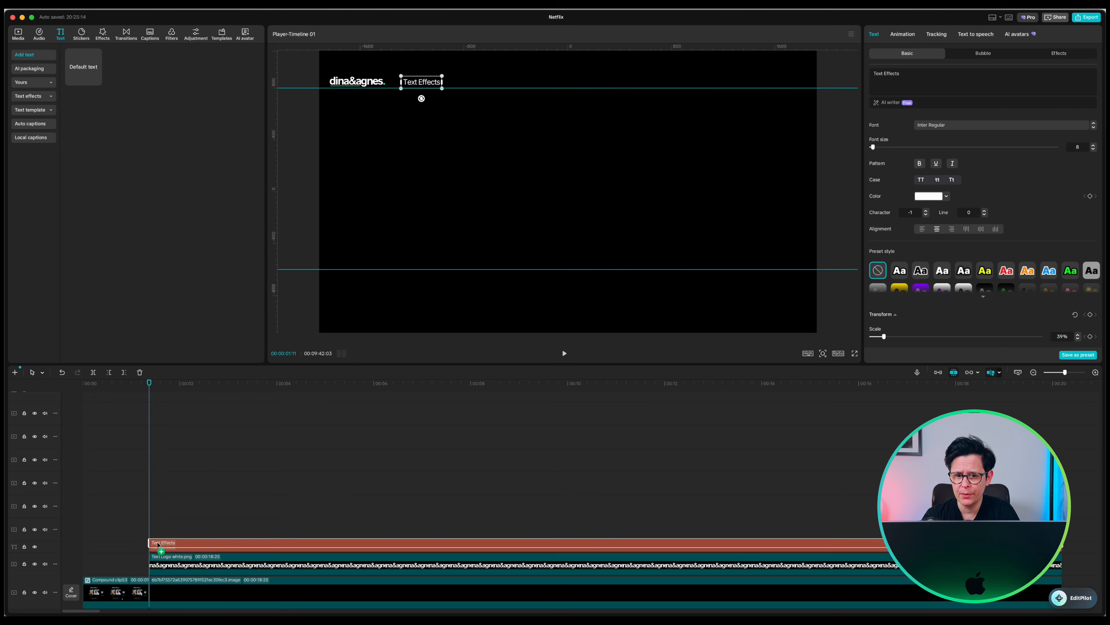
- Duplicate the "Text Effects" label, change the copy's text to "Animations" and place it to the right of the original
{"action": "key", "text": "super+c"}
{"action": "key", "text": "super+v"}
{"action": "left_click_drag", "start_coordinate": [902, 74], "coordinate": [843, 73]}
{"action": "type", "text": "Animations"}
{"action": "left_click_drag", "start_coordinate": [419, 84], "coordinate": [466, 84]}
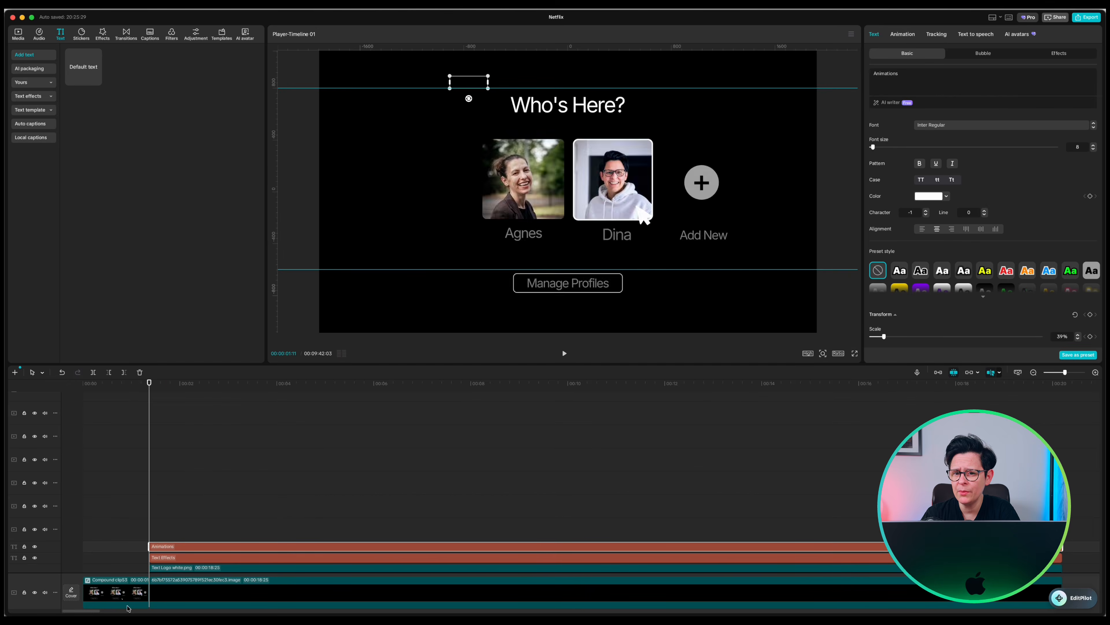
- Duplicate the "Animations" label, change the copy's text to "Basics" and place it next in the header row
{"action": "key", "text": "super+c"}
{"action": "key", "text": "super+v"}
{"action": "left_click_drag", "start_coordinate": [901, 74], "coordinate": [844, 73]}
{"action": "type", "text": "Basics"}
{"action": "left_click_drag", "start_coordinate": [469, 87], "coordinate": [510, 87]}
- Duplicate the "Basics" label, change the copy's text to "Intermediate" and place it at the end of the header row
{"action": "key", "text": "super+c"}
{"action": "key", "text": "super+v"}
{"action": "double_click", "coordinate": [881, 74]}
{"action": "type", "text": "intermediate"}
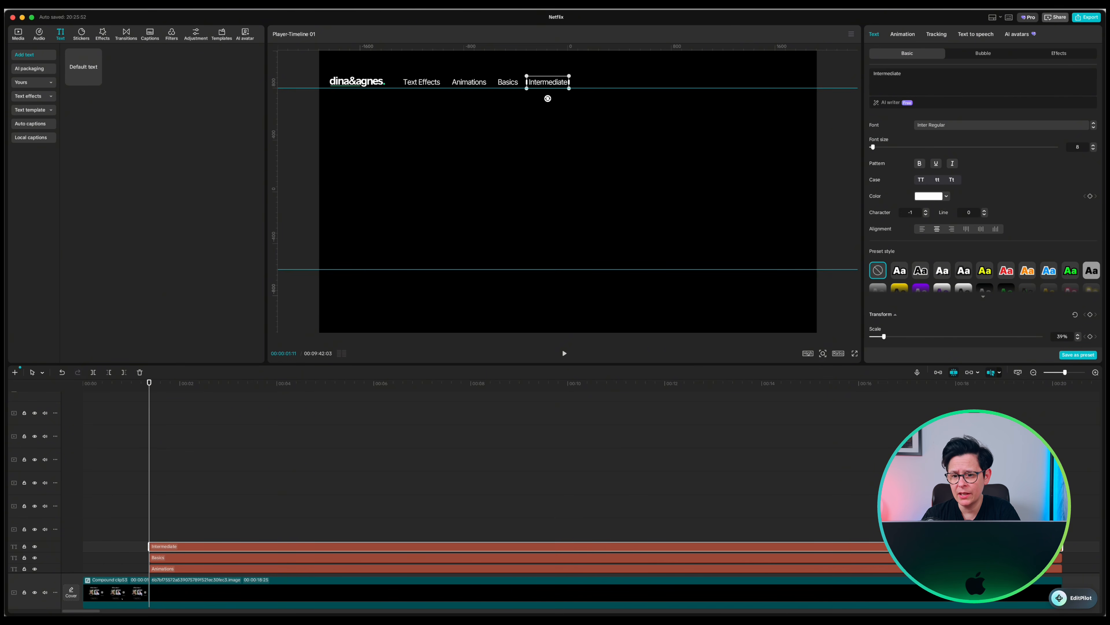
- Duplicate the "Intermediate" label, reduce the copy's text to the letter "I" and place it apart from the header labels
{"action": "key", "text": "super+c"}
{"action": "key", "text": "super+v"}
{"action": "left_click_drag", "start_coordinate": [913, 81], "coordinate": [860, 72]}
{"action": "type", "text": "I"}
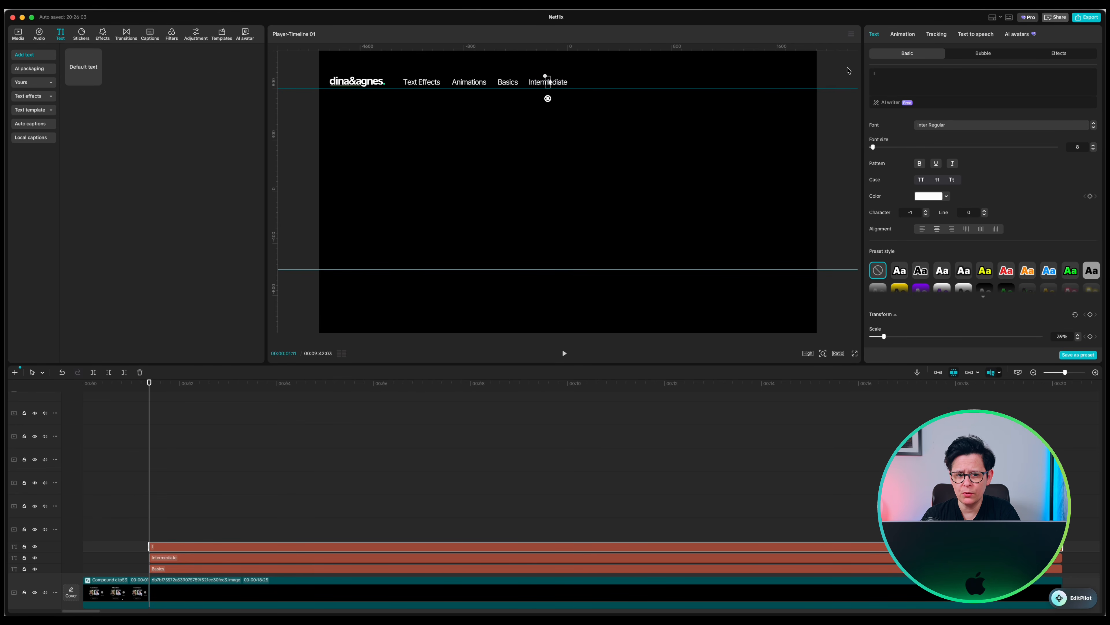
{"action": "left_click_drag", "start_coordinate": [541, 85], "coordinate": [604, 84]}
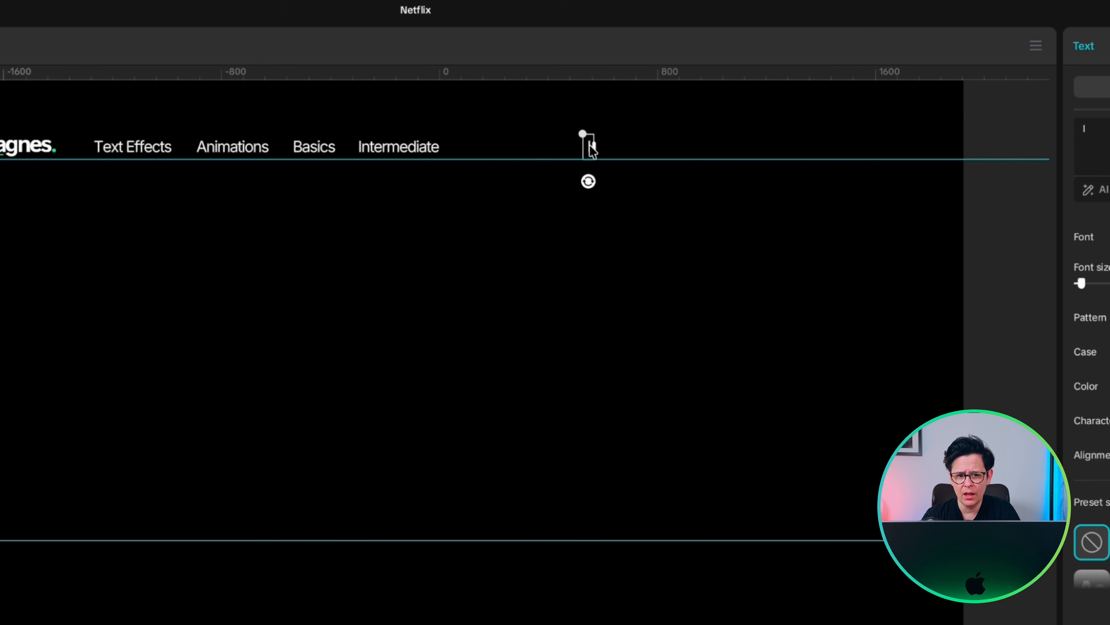
- Add a letter "O", shrink it and join it with the "I" into a magnifying-glass icon near the frame's upper right
{"action": "key", "text": "BackSpace"}
{"action": "type", "text": "O"}
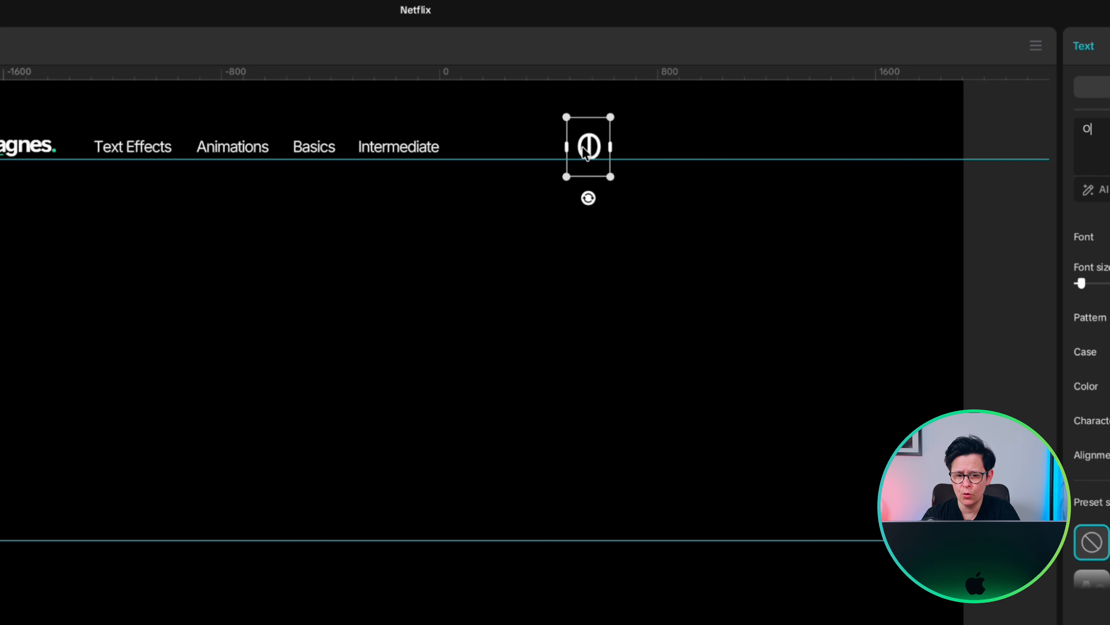
{"action": "left_click_drag", "start_coordinate": [586, 153], "coordinate": [794, 127]}
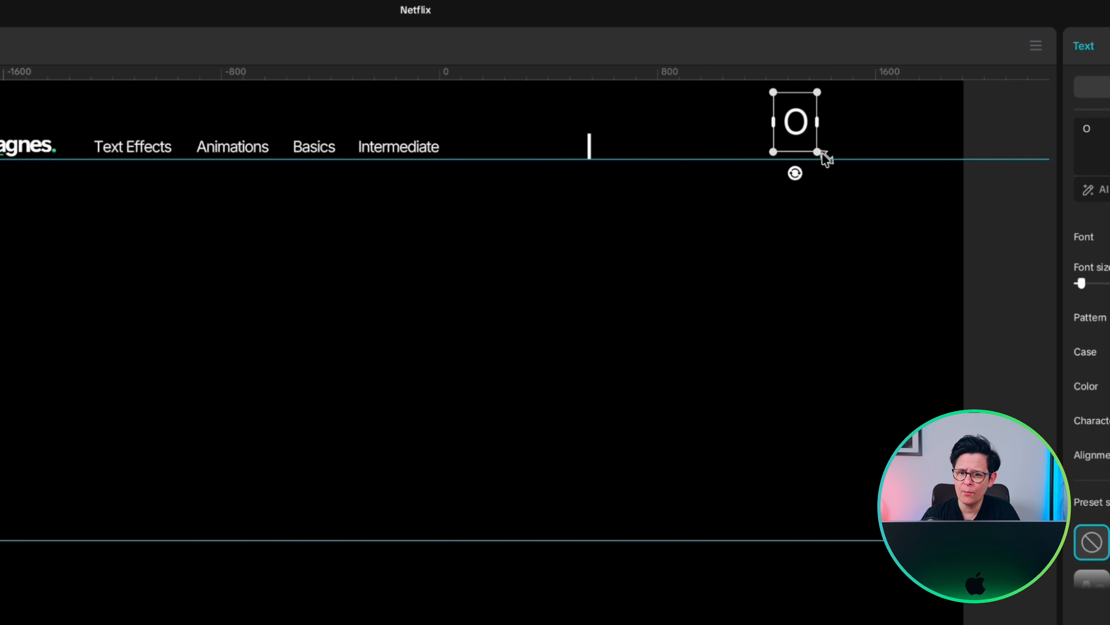
{"action": "left_click_drag", "start_coordinate": [817, 154], "coordinate": [808, 130]}
{"action": "left_click_drag", "start_coordinate": [773, 147], "coordinate": [809, 139]}
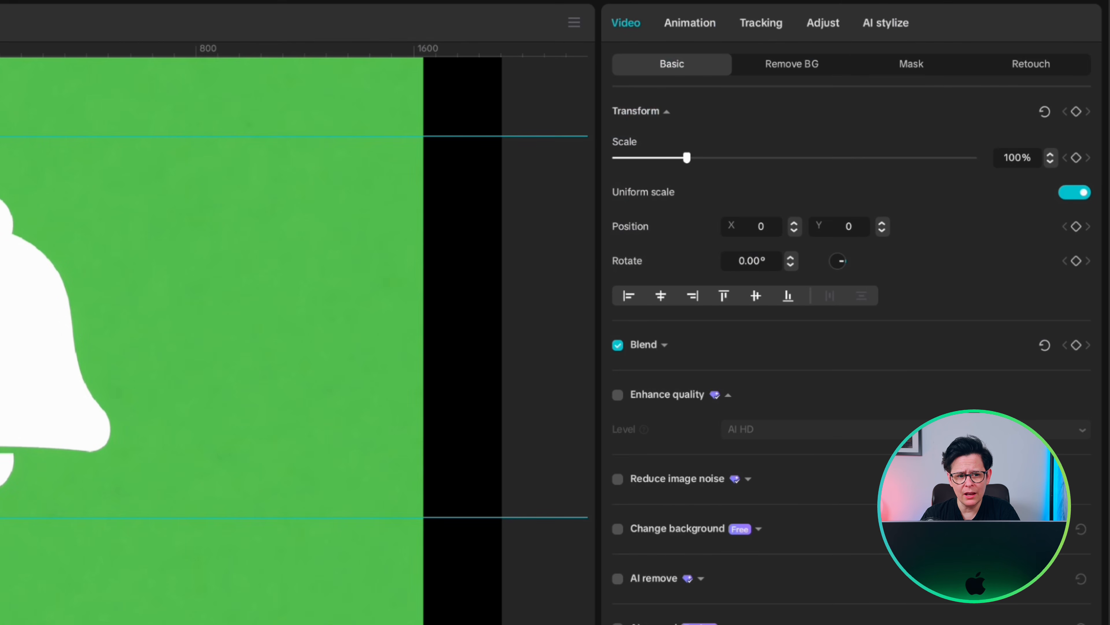
- Key out the bell image's green background with Chroma key and shrink the bell to icon size beside the magnifying glass
{"action": "left_click", "coordinate": [790, 67]}
{"action": "left_click", "coordinate": [617, 197]}
{"action": "left_click", "coordinate": [680, 227]}
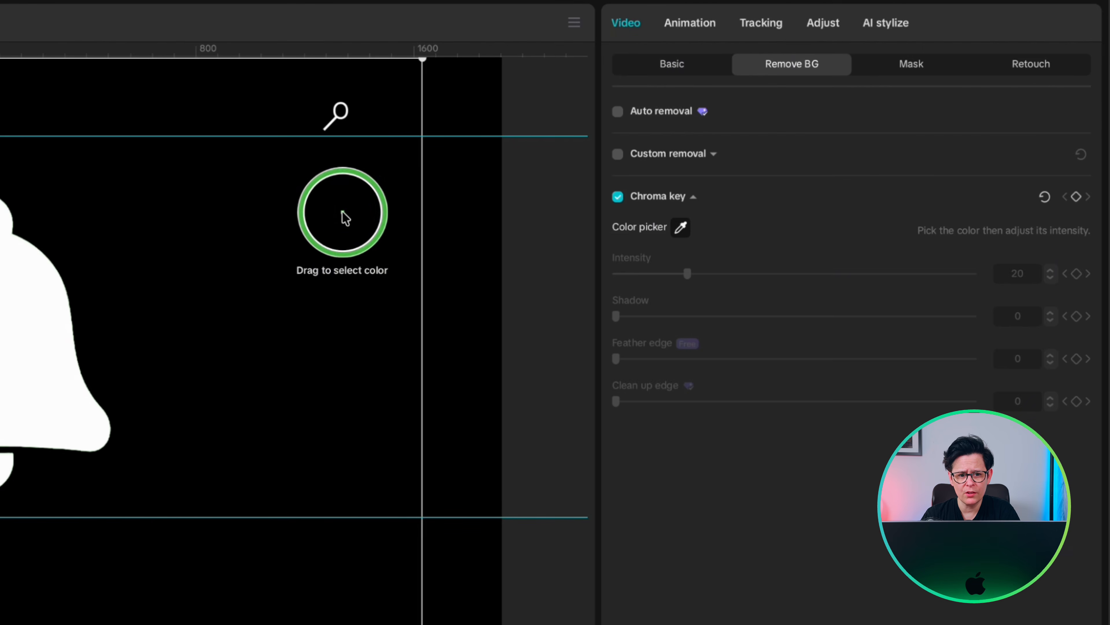
{"action": "left_click_drag", "start_coordinate": [422, 60], "coordinate": [22, 324]}
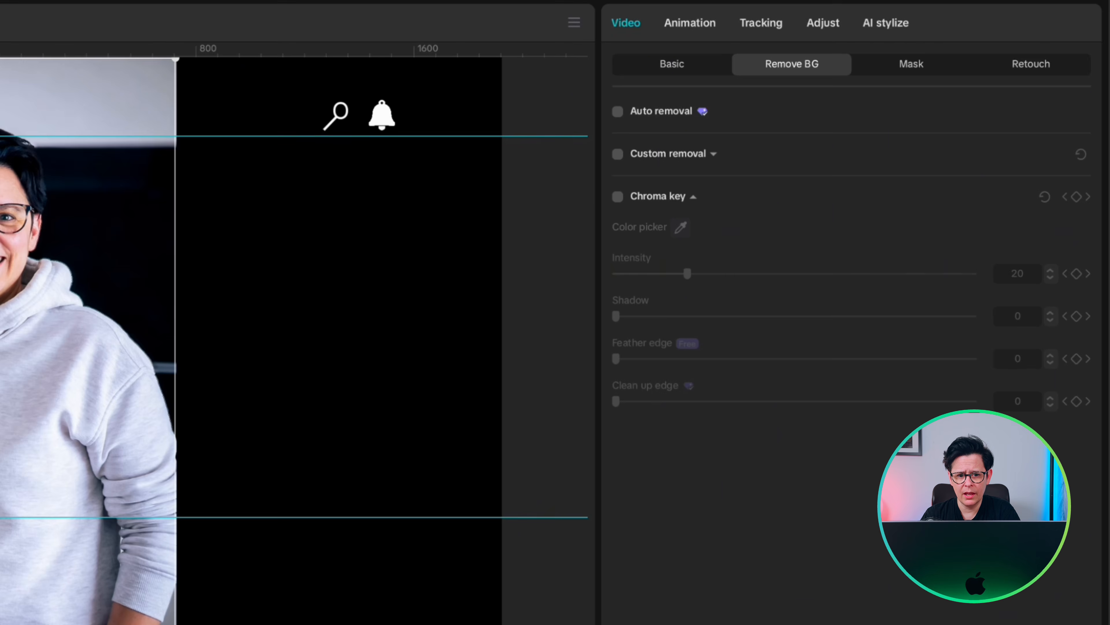
- Crop the portrait with a 598 by 605 rectangle mask at X 61, Y 341 and shrink it to a thumbnail beside the bell
{"action": "left_click", "coordinate": [912, 64]}
{"action": "left_click", "coordinate": [640, 141]}
{"action": "left_click_drag", "start_coordinate": [7, 348], "coordinate": [5, 220]}
{"action": "left_click_drag", "start_coordinate": [77, 324], "coordinate": [133, 360]}
{"action": "left_click_drag", "start_coordinate": [133, 233], "coordinate": [117, 229]}
{"action": "left_click_drag", "start_coordinate": [6, 357], "coordinate": [7, 338]}
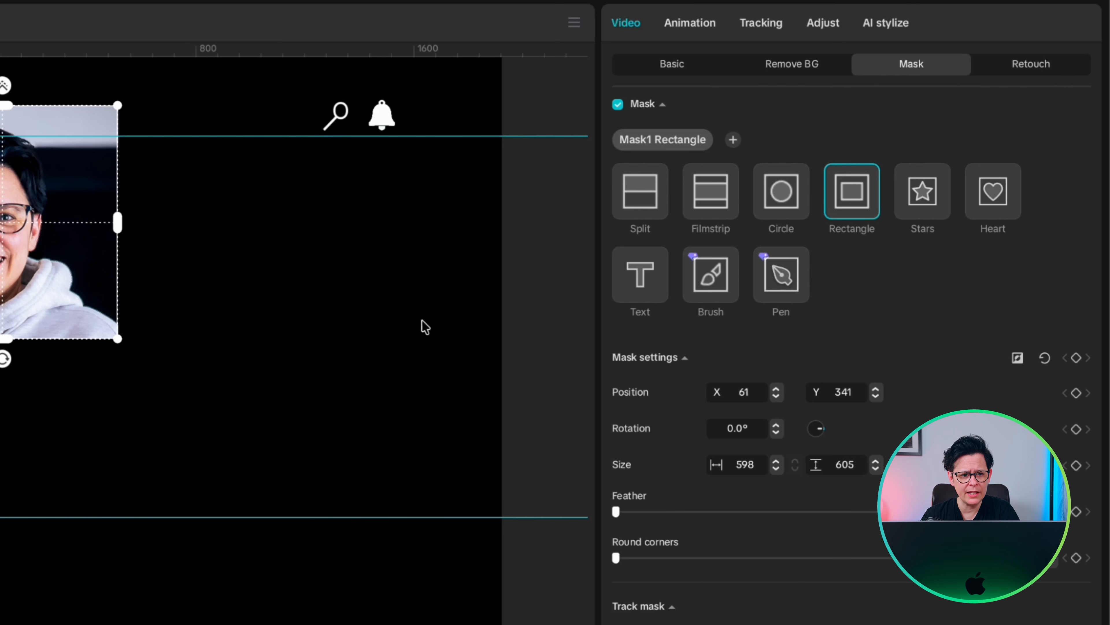
{"action": "left_click", "coordinate": [672, 64]}
{"action": "left_click_drag", "start_coordinate": [118, 105], "coordinate": [30, 277]}
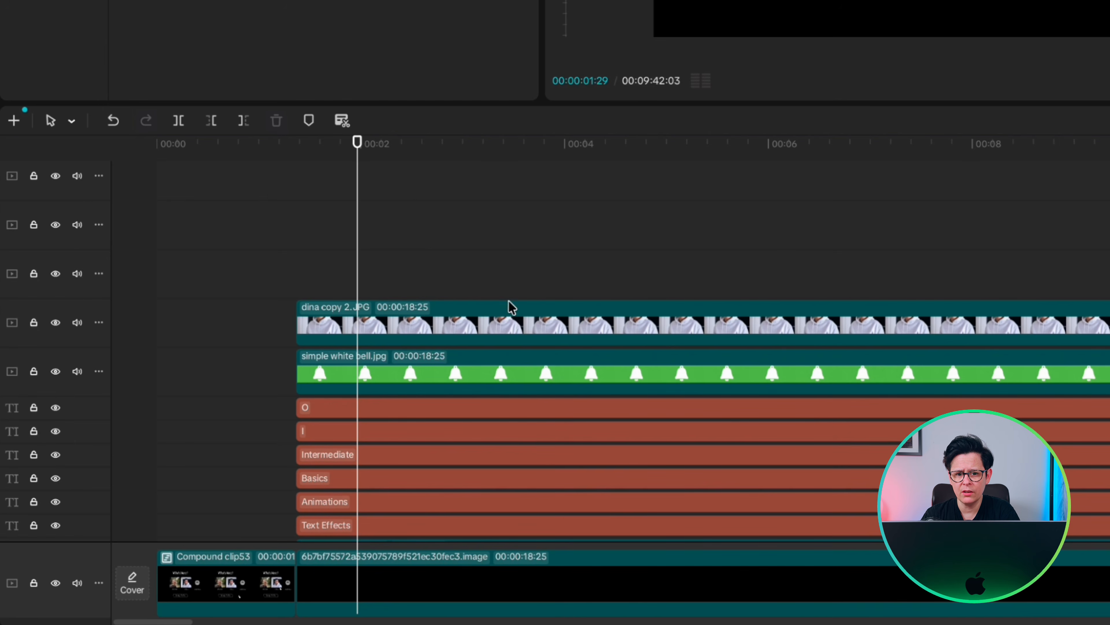
- Combine the logo, header labels, magnifying glass, bell and portrait thumbnail clips into one compound clip
{"action": "scroll", "coordinate": [512, 307], "scroll_direction": "down", "scroll_amount": 3}
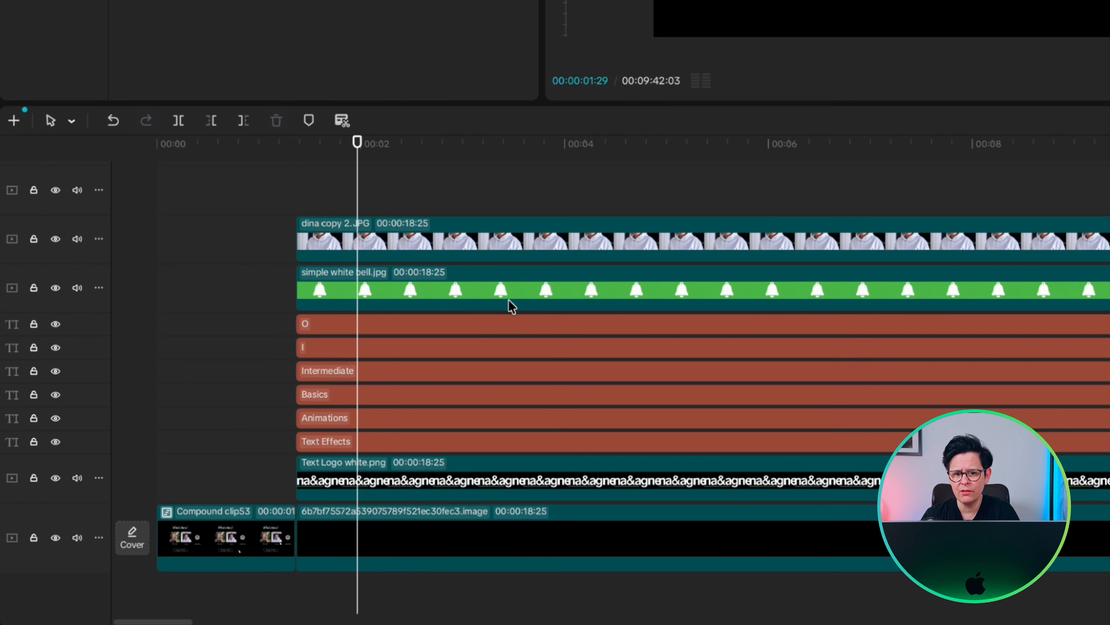
{"action": "left_click_drag", "start_coordinate": [401, 195], "coordinate": [437, 484]}
{"action": "key", "text": "alt+g"}
- Place 7 Mistakes.mp4 above the header clip from 00:00:01:11 and stretch a circle mask on it to about 3073 by 1817
{"action": "left_click_drag", "start_coordinate": [120, 331], "coordinate": [106, 549]}
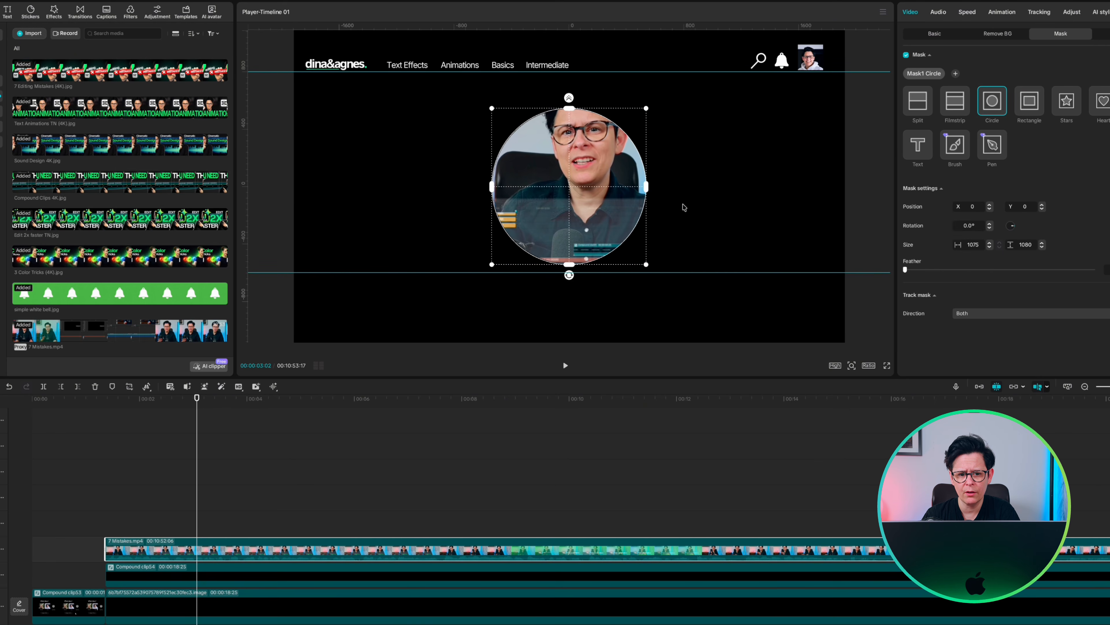
{"action": "left_click_drag", "start_coordinate": [646, 187], "coordinate": [765, 187]}
{"action": "left_click_drag", "start_coordinate": [578, 100], "coordinate": [578, 46]}
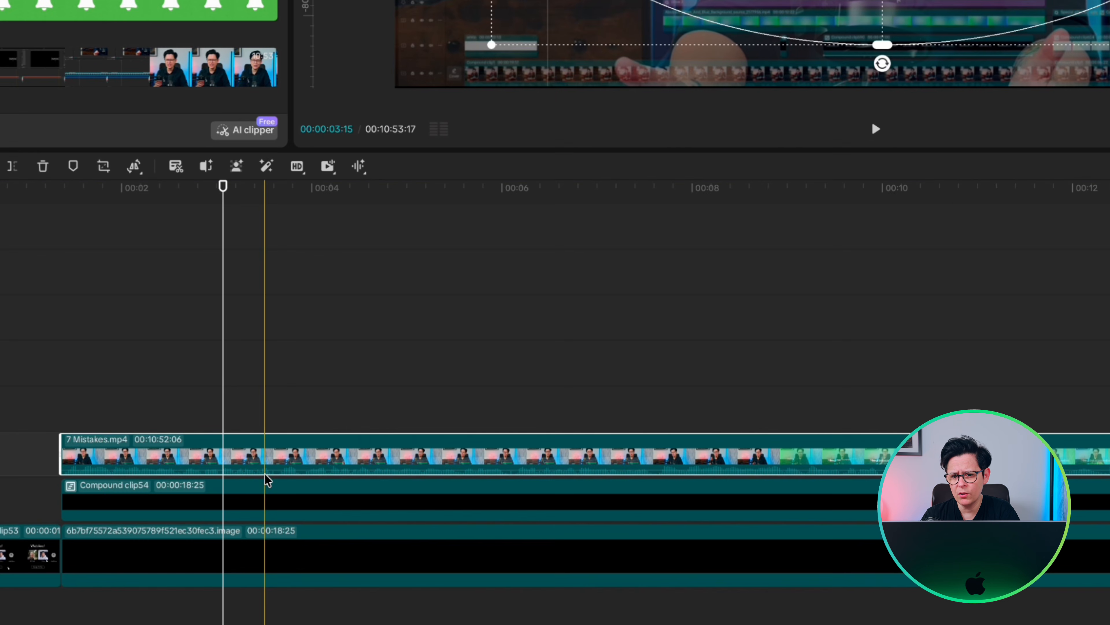
- Keyframe the 7 Mistakes.mp4 clip's scale from enlarged at its start to 100% just before 00:00:02:00
{"action": "left_click_drag", "start_coordinate": [270, 469], "coordinate": [272, 489]}
{"action": "left_click", "coordinate": [64, 394]}
{"action": "left_click", "coordinate": [79, 446]}
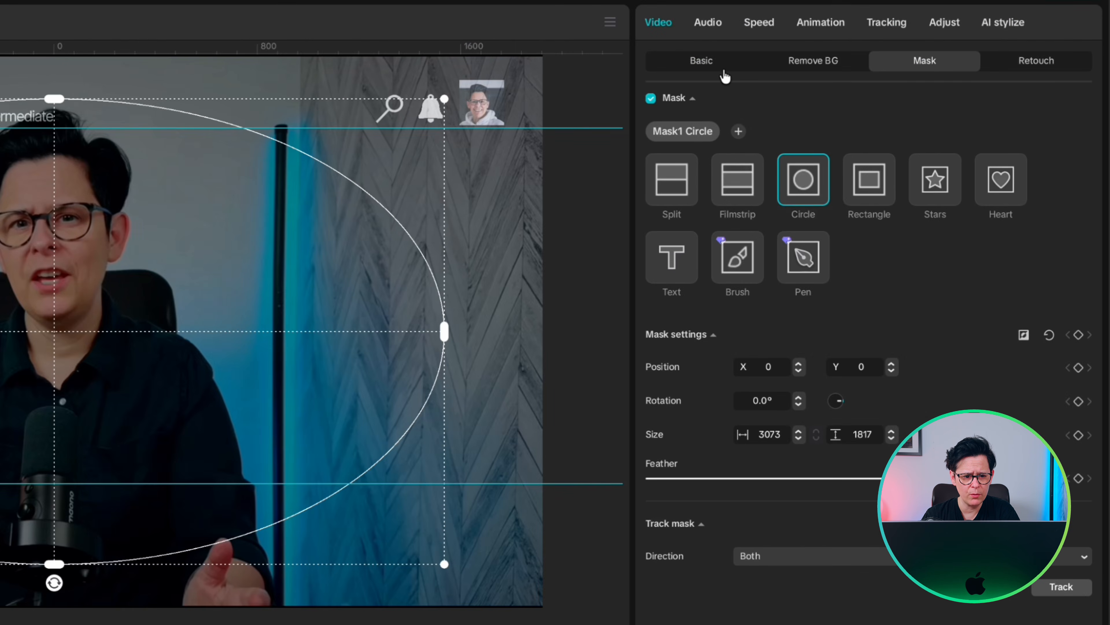
{"action": "left_click", "coordinate": [703, 61]}
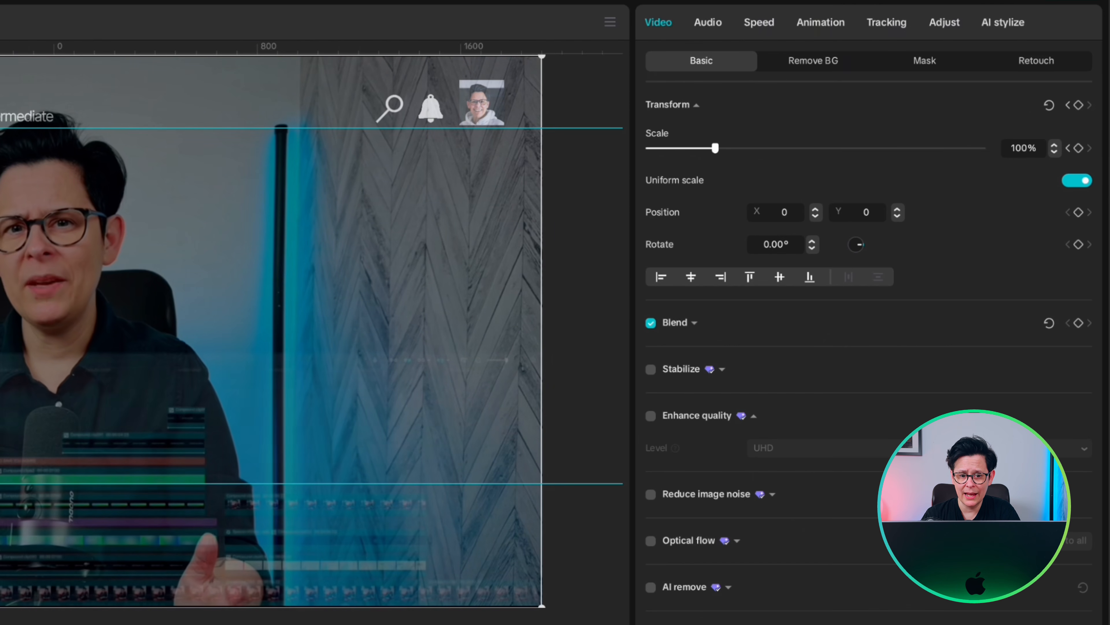
{"action": "left_click", "coordinate": [1079, 149]}
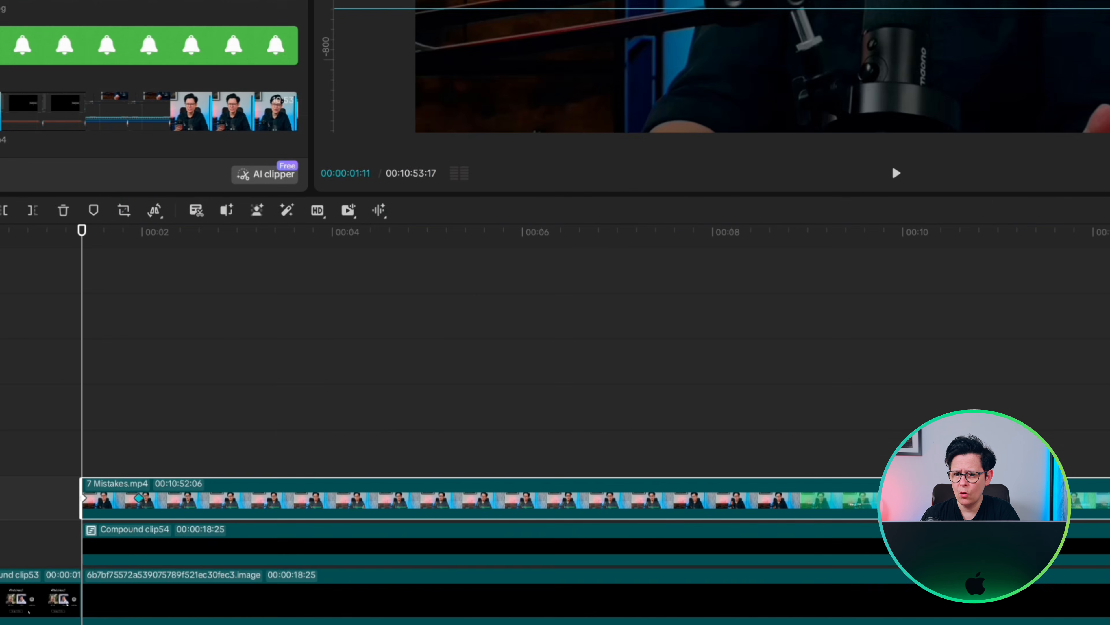
- Apply the Quad Ease preset curve to the video clip's second scale keyframe
{"action": "right_click", "coordinate": [142, 501]}
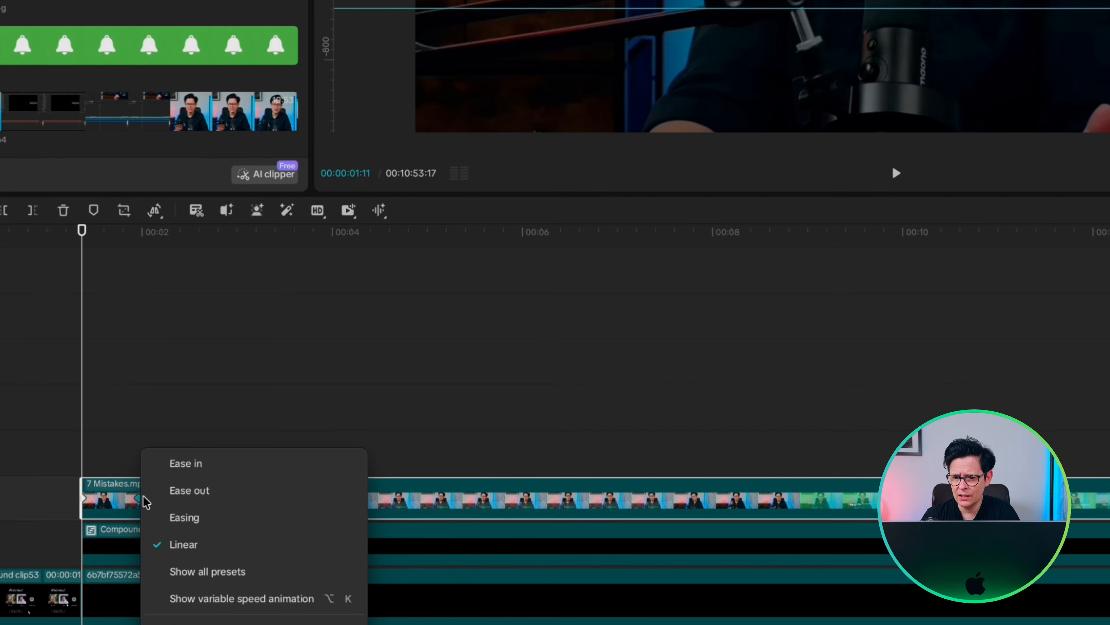
{"action": "left_click", "coordinate": [207, 571]}
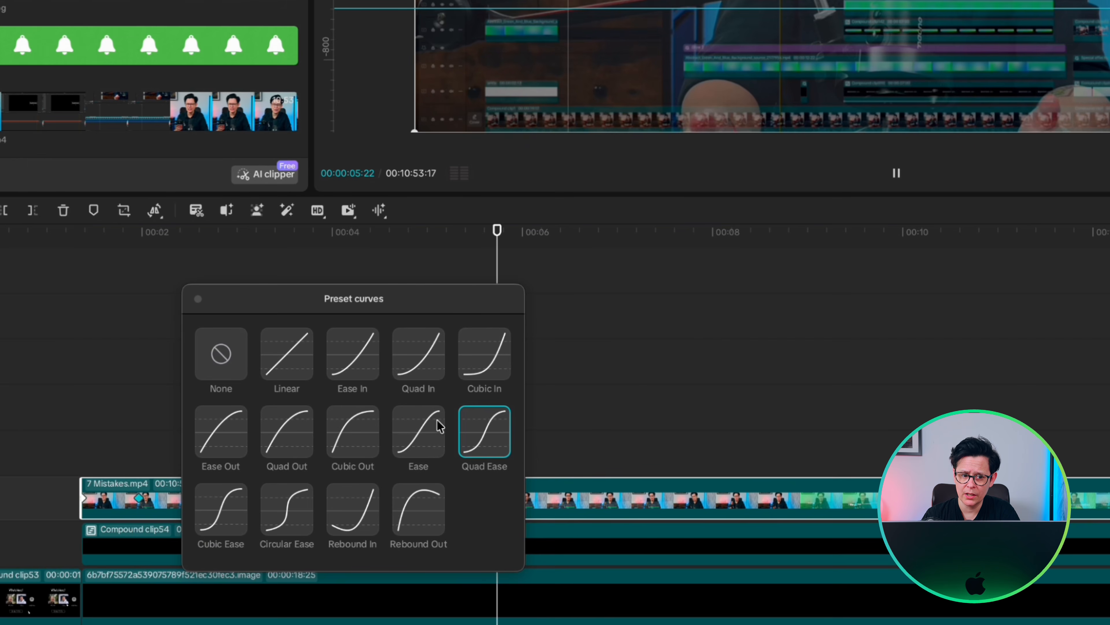
{"action": "left_click", "coordinate": [198, 299]}
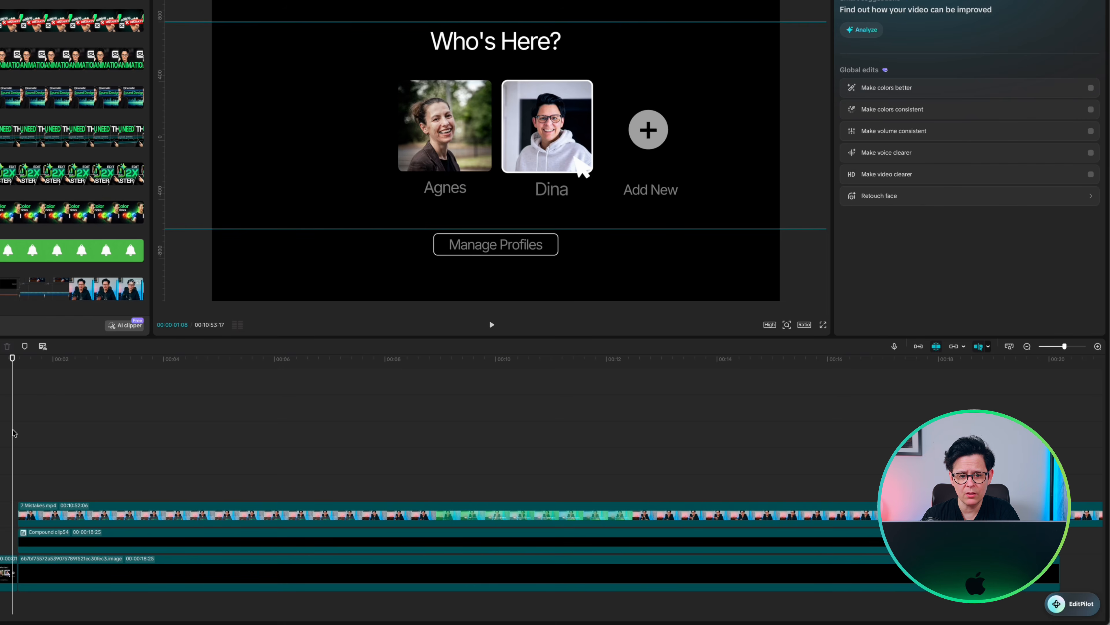
- Add a title reading "7 Editing Mistakes" above the video clip from 00:00:01:11 and set its font to Inter SemiBold
{"action": "left_click", "coordinate": [17, 434]}
{"action": "key", "text": "space"}
{"action": "key", "text": "space"}
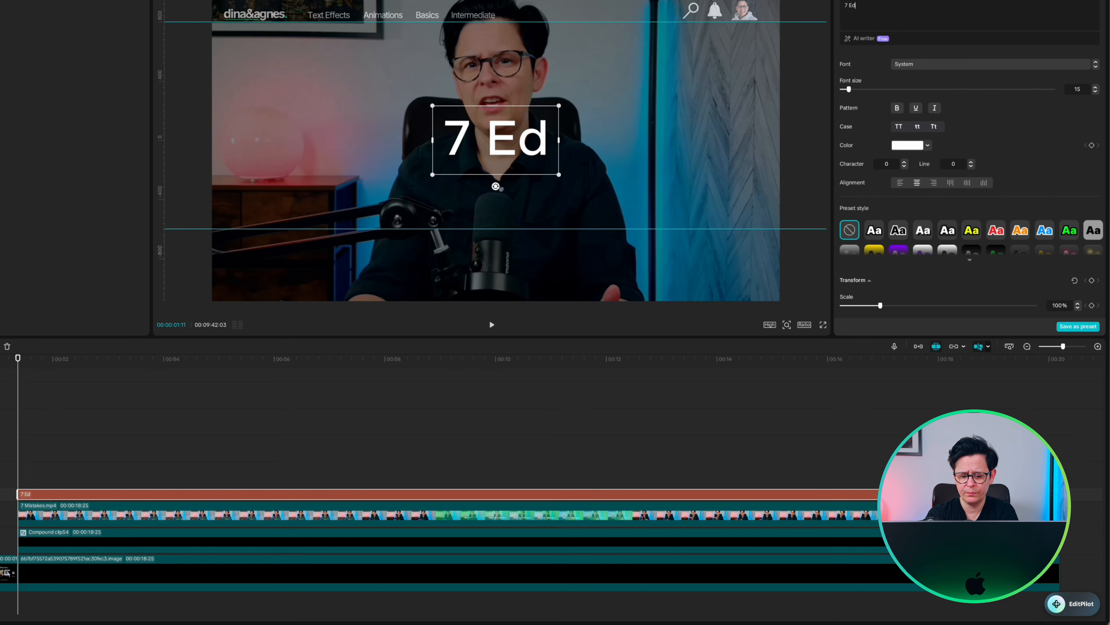
{"action": "type", "text": "iting Mistakes"}
{"action": "left_click", "coordinate": [990, 64]}
{"action": "left_click", "coordinate": [925, 126]}
- Set the title's font size to 10 and character spacing to -1, scale it to 65% and place it at about X -1133, Y -73
{"action": "triple_click", "coordinate": [1096, 91]}
{"action": "double_click", "coordinate": [1096, 91]}
{"action": "left_click", "coordinate": [904, 166]}
{"action": "left_click_drag", "start_coordinate": [607, 162], "coordinate": [568, 154]}
{"action": "left_click_drag", "start_coordinate": [539, 147], "coordinate": [372, 158]}
- Keyframe the title's scale from 85% at its start to 65% at 00:00:01:29
{"action": "scroll", "coordinate": [1084, 88], "scroll_direction": "down", "scroll_amount": 5}
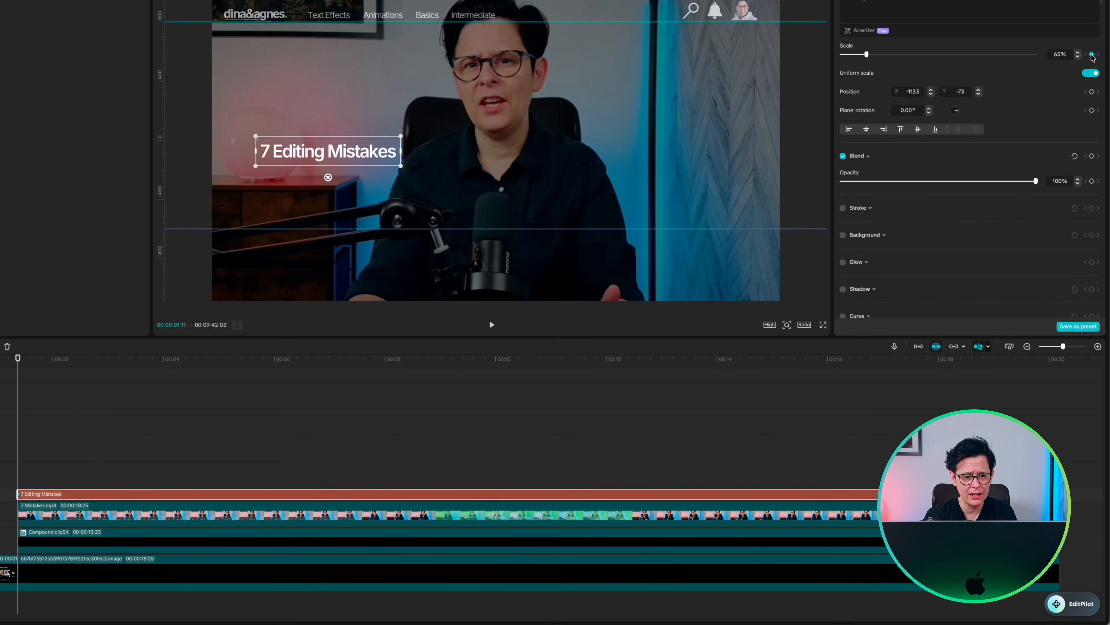
{"action": "left_click", "coordinate": [66, 517]}
{"action": "left_click_drag", "start_coordinate": [19, 448], "coordinate": [51, 446]}
{"action": "left_click", "coordinate": [56, 494]}
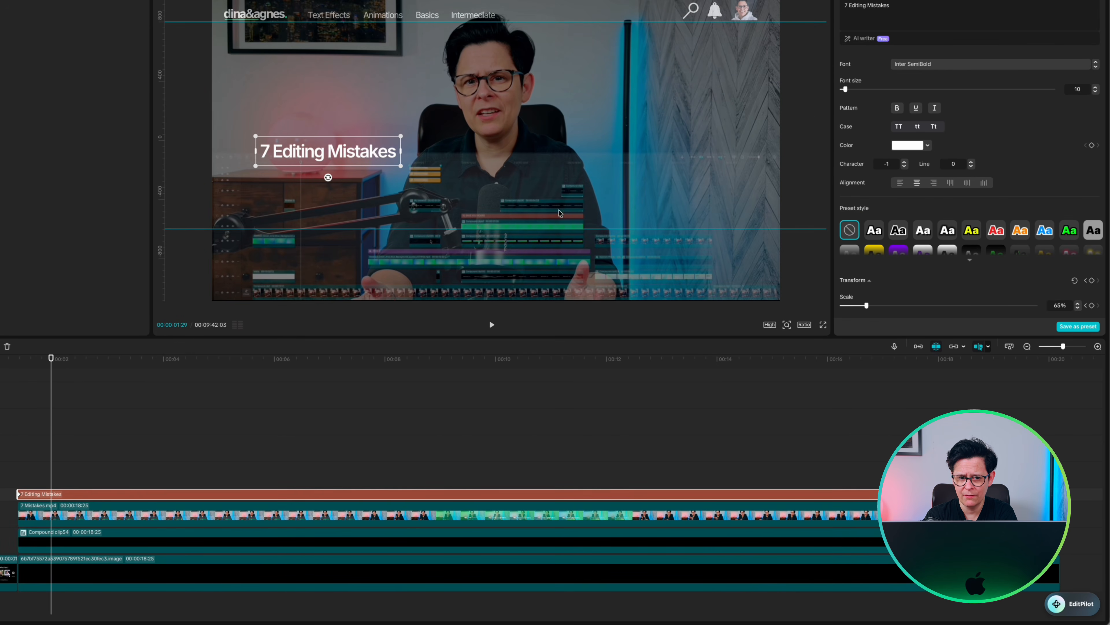
{"action": "scroll", "coordinate": [1049, 175], "scroll_direction": "down", "scroll_amount": 5}
{"action": "left_click", "coordinate": [1092, 116]}
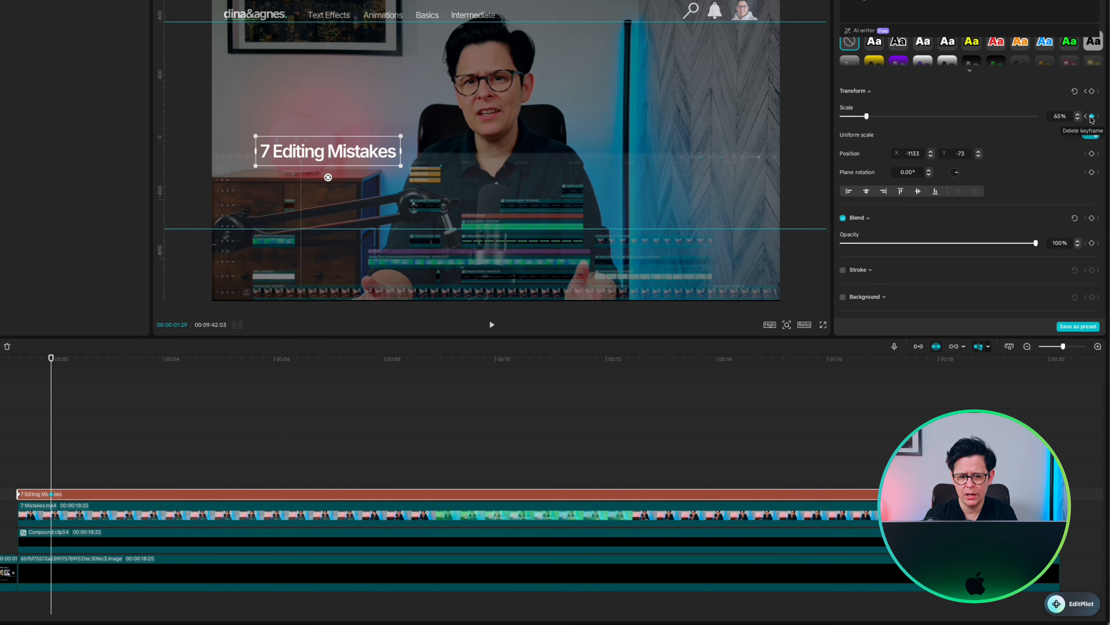
{"action": "left_click", "coordinate": [1087, 117]}
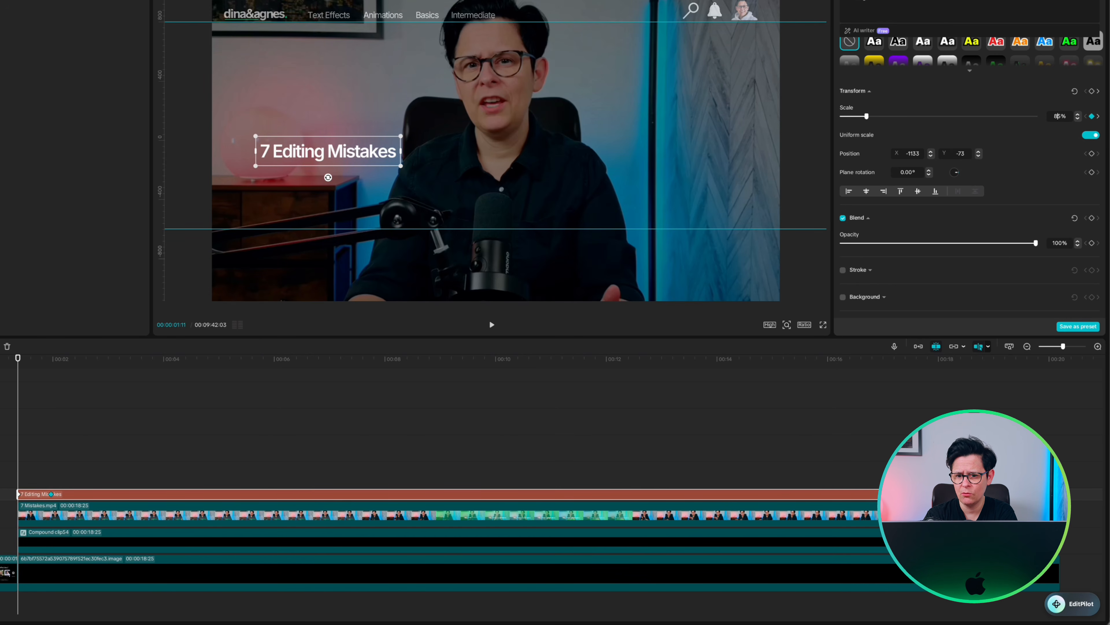
{"action": "key", "text": "Return"}
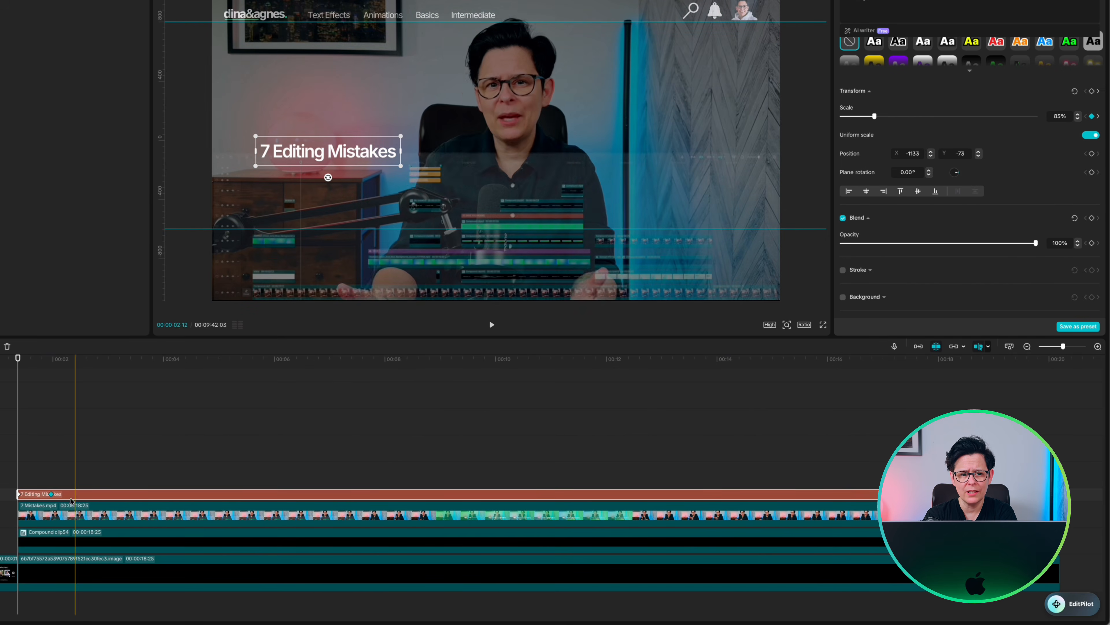
- Apply the Quad Ease preset curve to the title's second scale keyframe and play back the animation from its start
{"action": "right_click", "coordinate": [52, 495]}
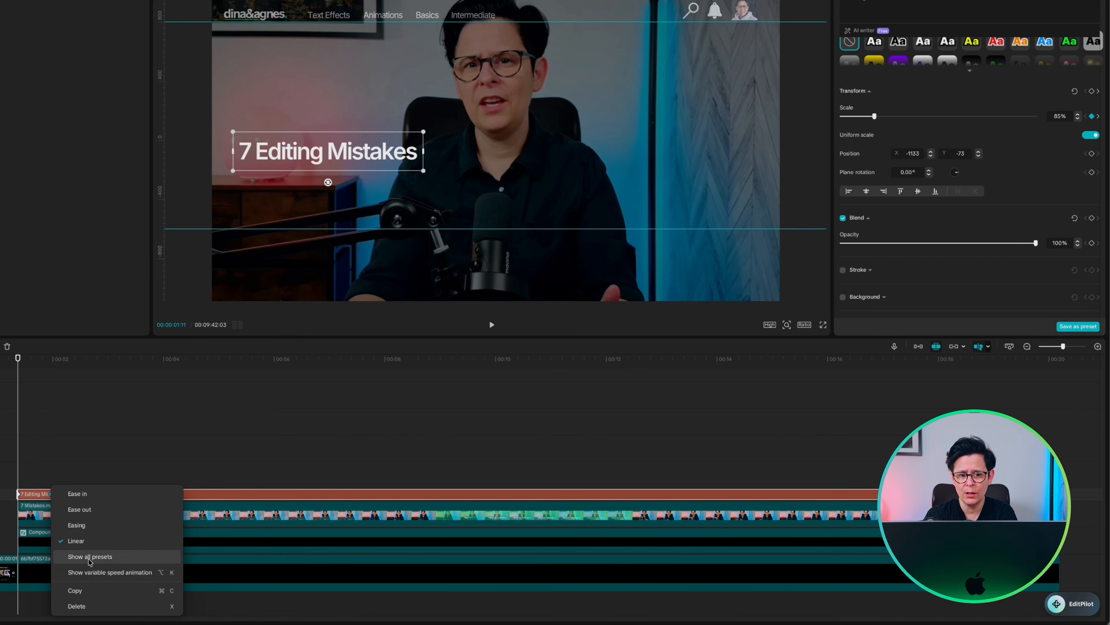
{"action": "left_click", "coordinate": [101, 570]}
{"action": "left_click", "coordinate": [259, 490]}
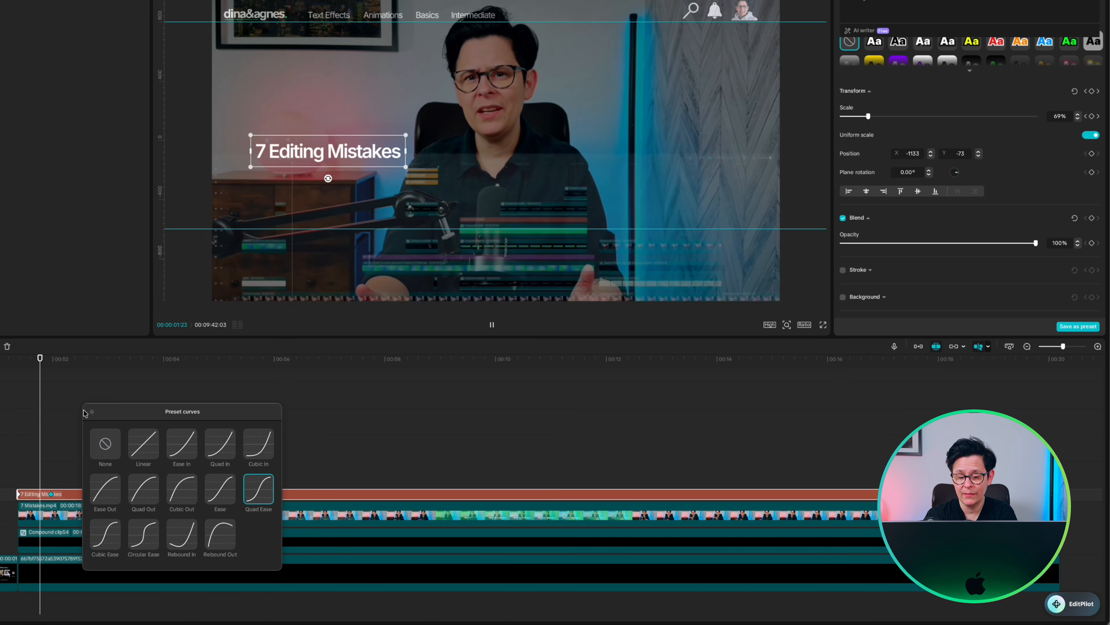
{"action": "left_click", "coordinate": [91, 412]}
{"action": "key", "text": "space"}
{"action": "left_click", "coordinate": [13, 429]}
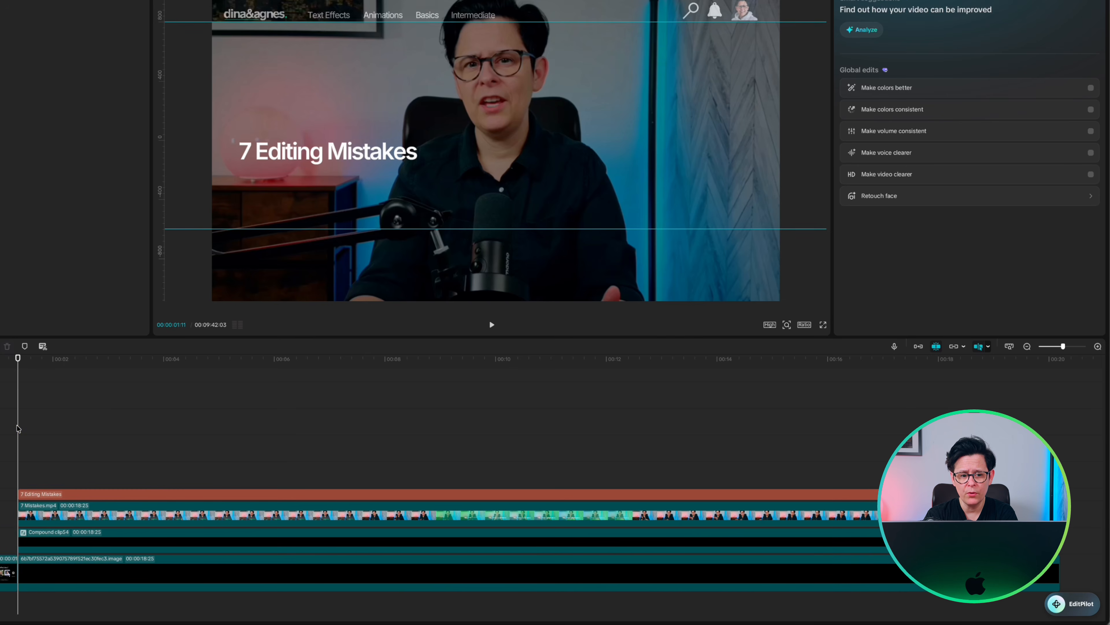
{"action": "key", "text": "space"}
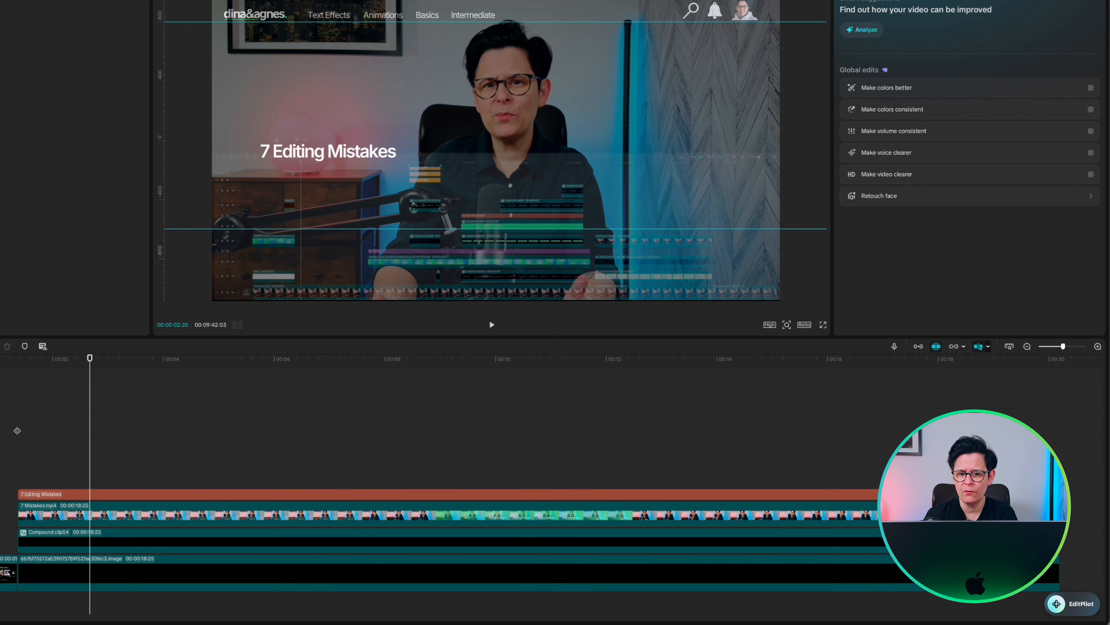
- Combine the "7 Editing Mistakes" title and the 7 Mistakes.mp4 clip into one compound clip
{"action": "left_click", "coordinate": [80, 513]}
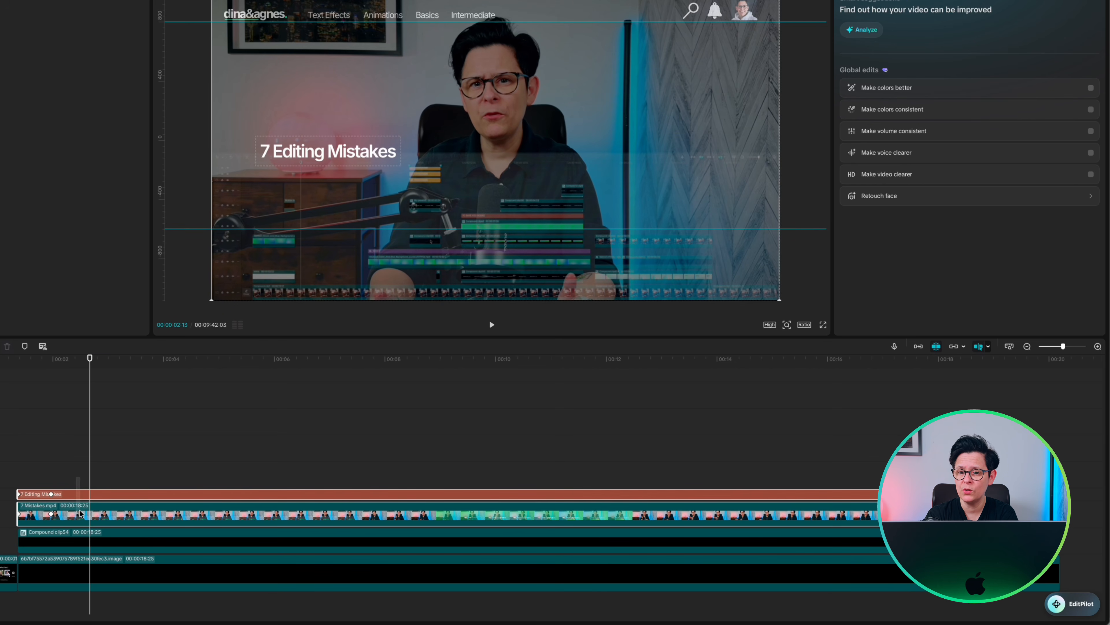
{"action": "right_click", "coordinate": [80, 513]}
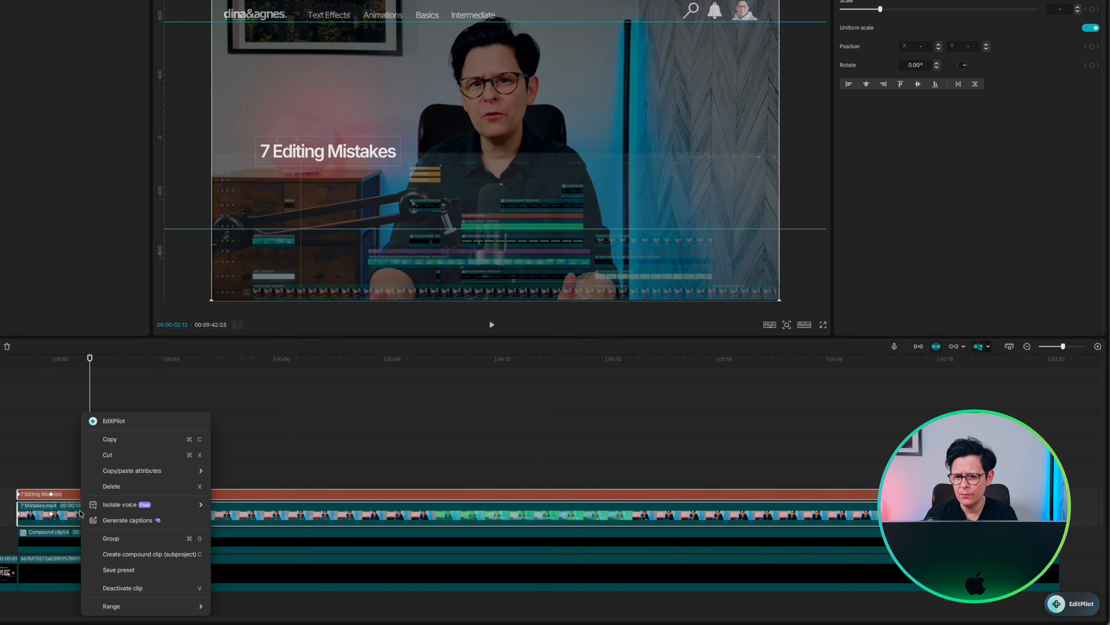
{"action": "left_click", "coordinate": [143, 557]}
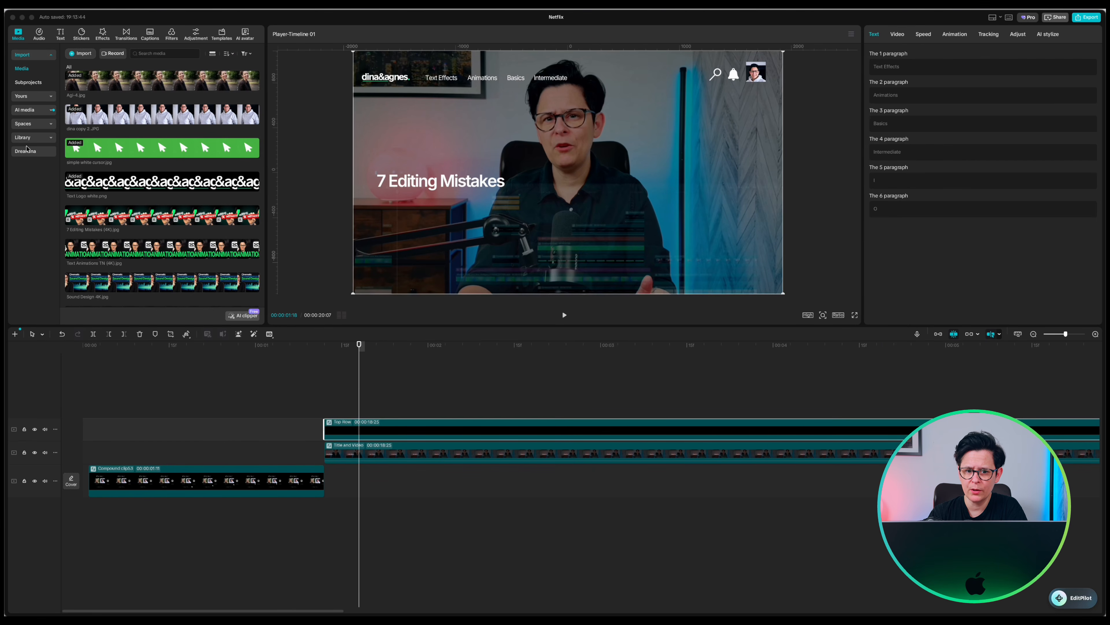
- Place a square shape on a new track above the Top Row clip and set its size to 300 by 100
{"action": "left_click", "coordinate": [80, 34]}
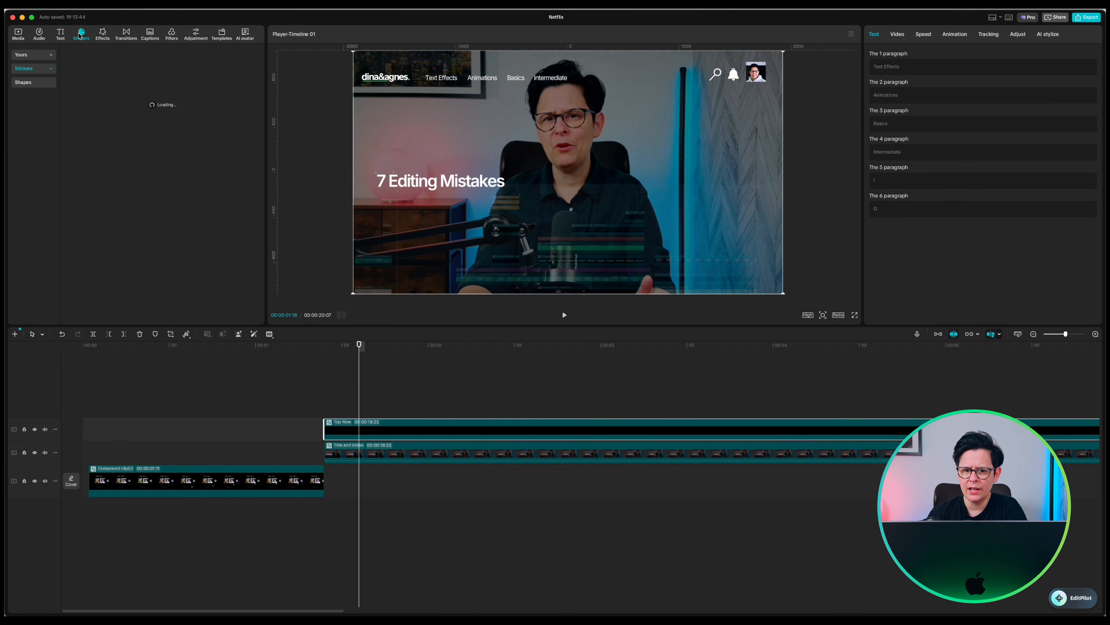
{"action": "left_click", "coordinate": [22, 69]}
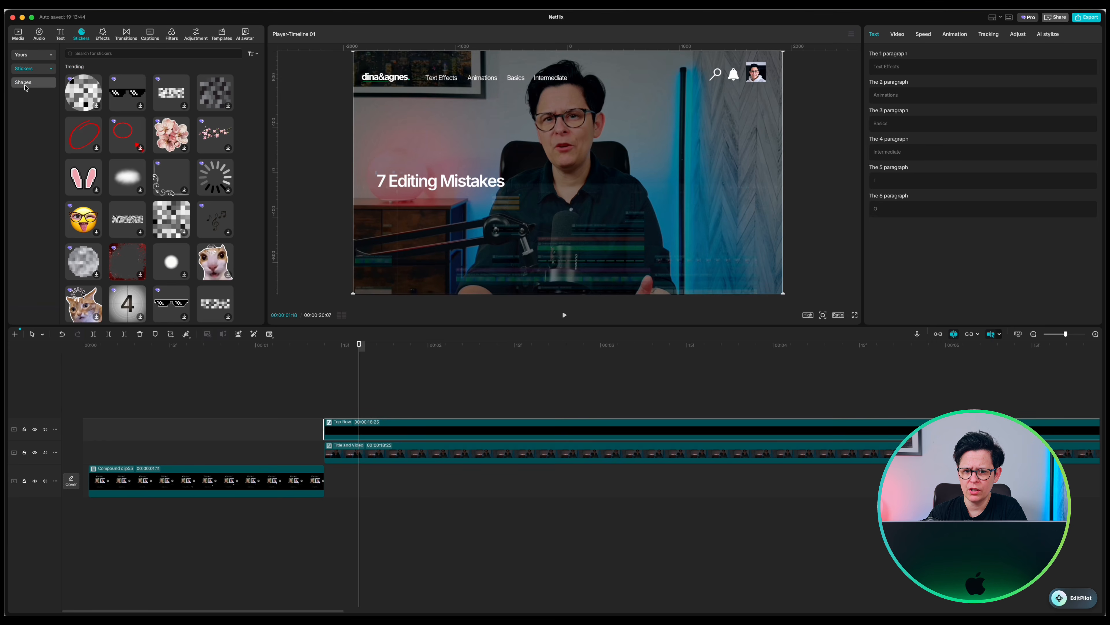
{"action": "left_click", "coordinate": [23, 82]}
{"action": "left_click_drag", "start_coordinate": [83, 68], "coordinate": [323, 414]}
{"action": "left_click_drag", "start_coordinate": [842, 412], "coordinate": [788, 414]}
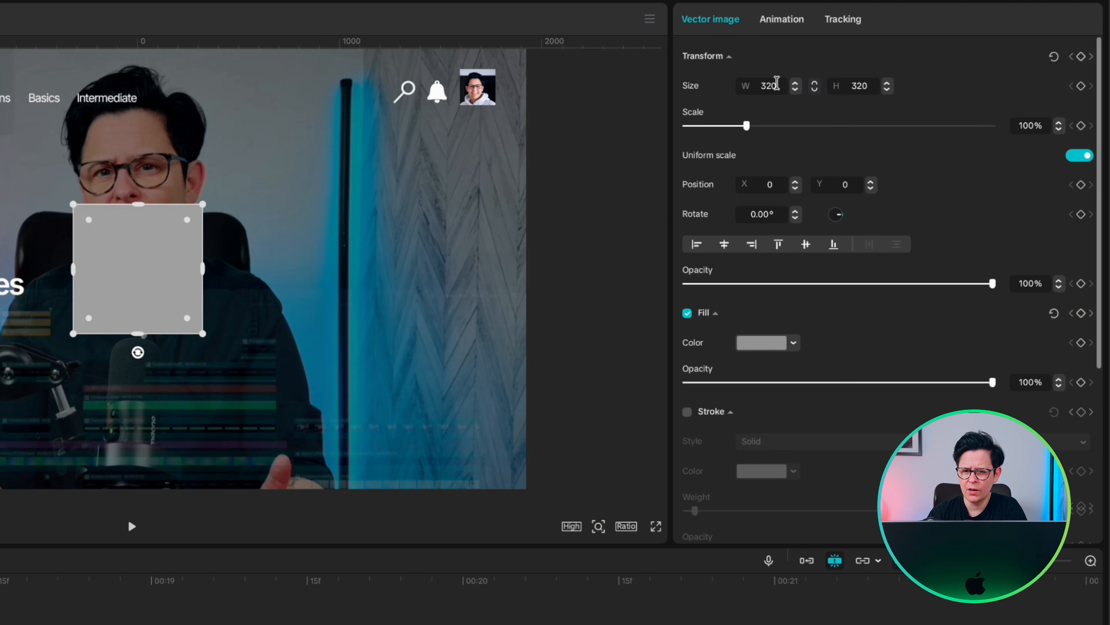
{"action": "key", "text": "Tab"}
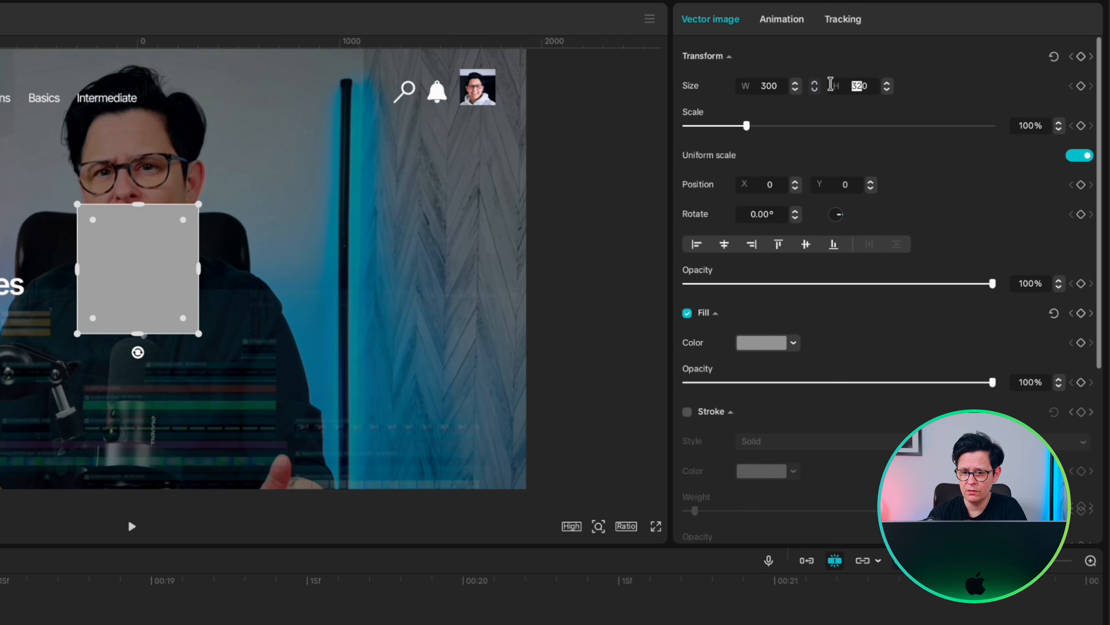
{"action": "key", "text": "Return"}
- Fill the rectangle with white and give it a solid white stroke with a weight of 1
{"action": "left_click", "coordinate": [750, 341]}
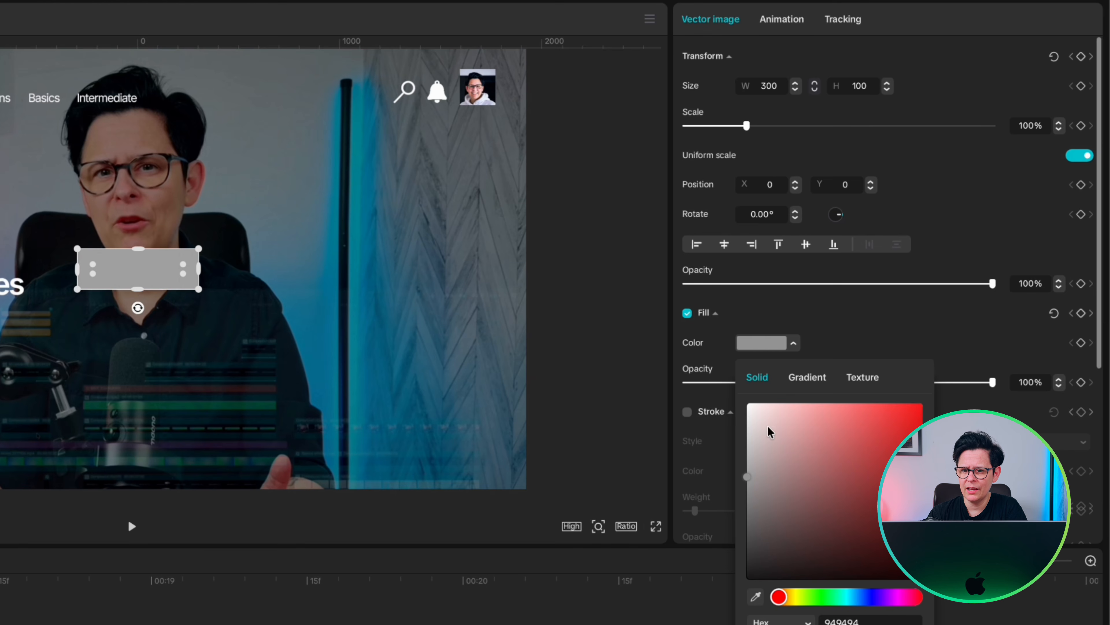
{"action": "left_click_drag", "start_coordinate": [767, 428], "coordinate": [715, 385]}
{"action": "left_click", "coordinate": [722, 415]}
{"action": "left_click", "coordinate": [686, 415]}
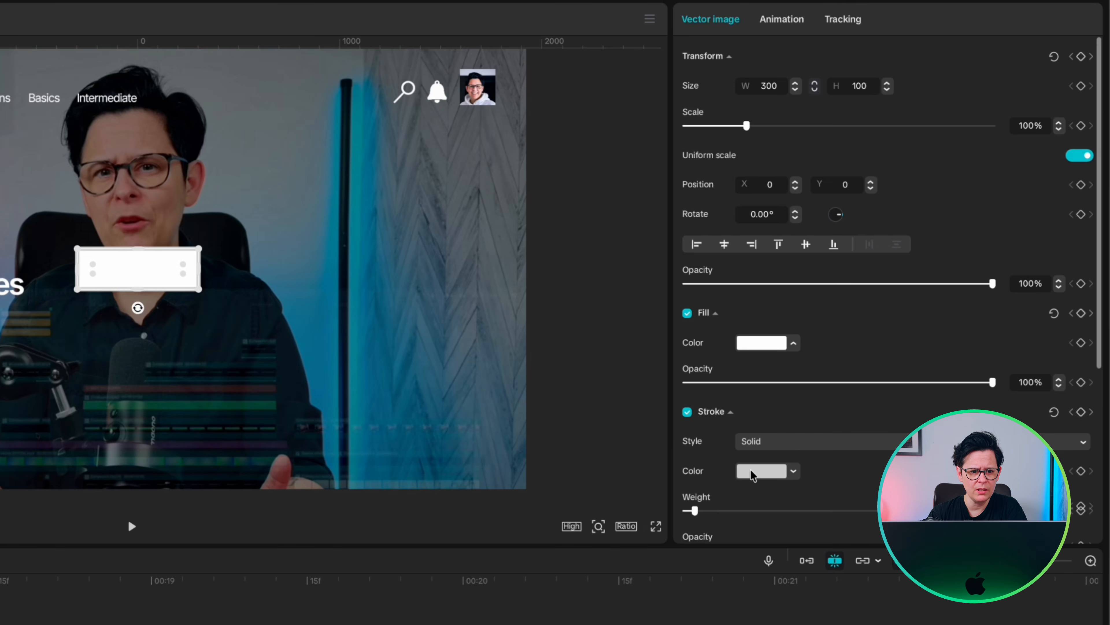
{"action": "left_click", "coordinate": [760, 471]}
{"action": "left_click", "coordinate": [687, 498]}
{"action": "left_click_drag", "start_coordinate": [699, 511], "coordinate": [685, 510]}
- Enable corner radius on the white rectangle and slightly round all its corners
{"action": "scroll", "coordinate": [818, 439], "scroll_direction": "down", "scroll_amount": 8}
{"action": "left_click", "coordinate": [687, 314]}
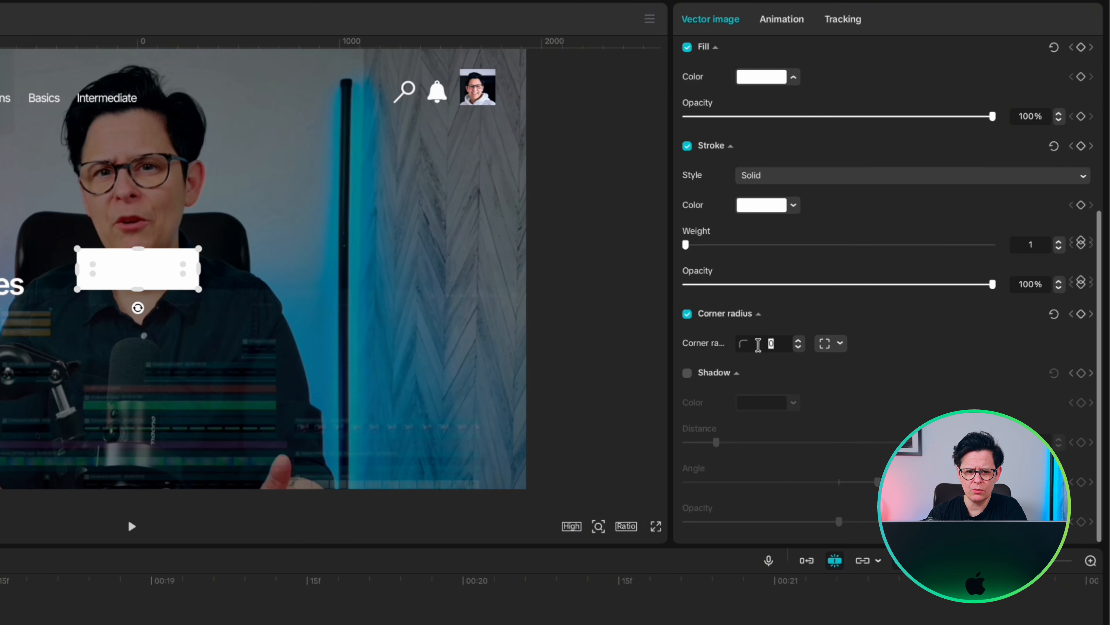
{"action": "left_click", "coordinate": [874, 320]}
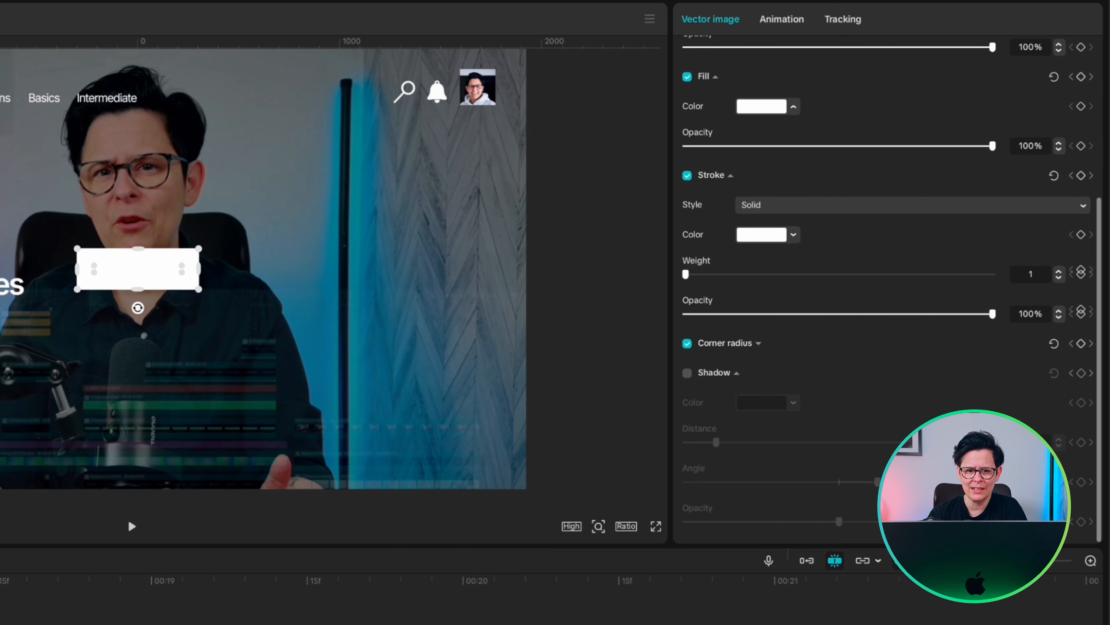
- Place a small black triangle pointing right and the black text "Play" beside it on the white rectangle
{"action": "scroll", "coordinate": [556, 606], "scroll_direction": "down", "scroll_amount": 3}
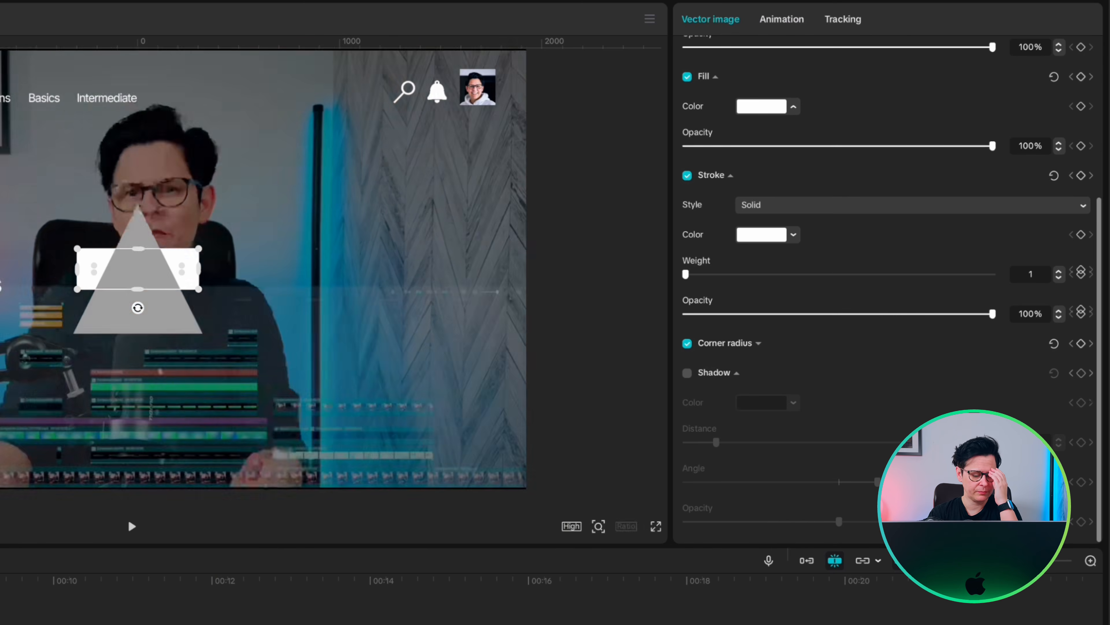
{"action": "left_click", "coordinate": [762, 342]}
{"action": "left_click_drag", "start_coordinate": [138, 352], "coordinate": [63, 287]}
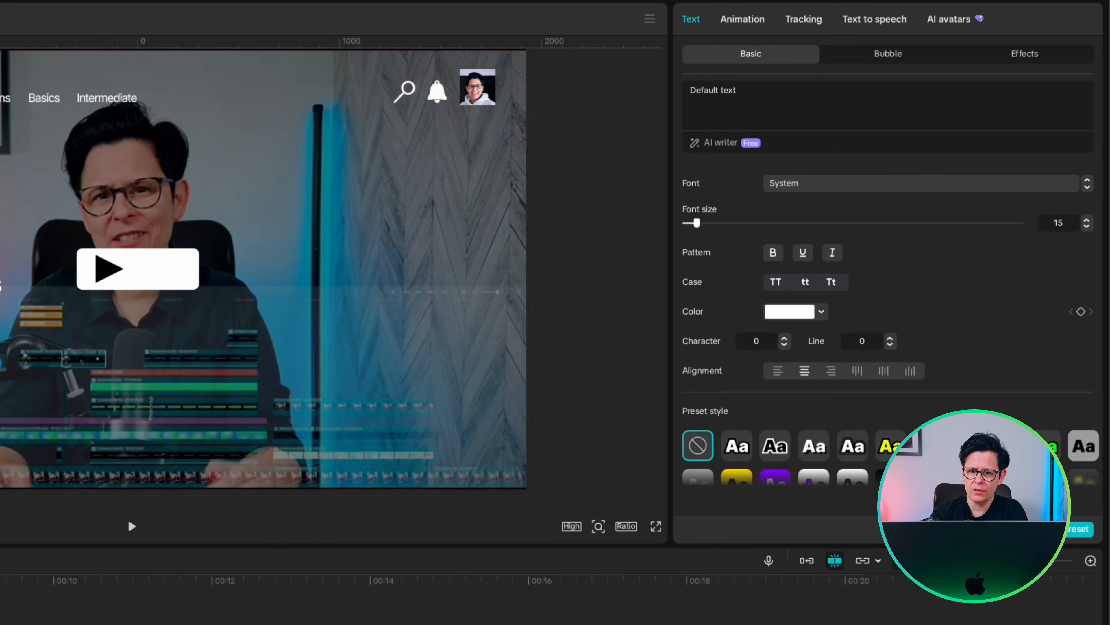
{"action": "type", "text": "Play"}
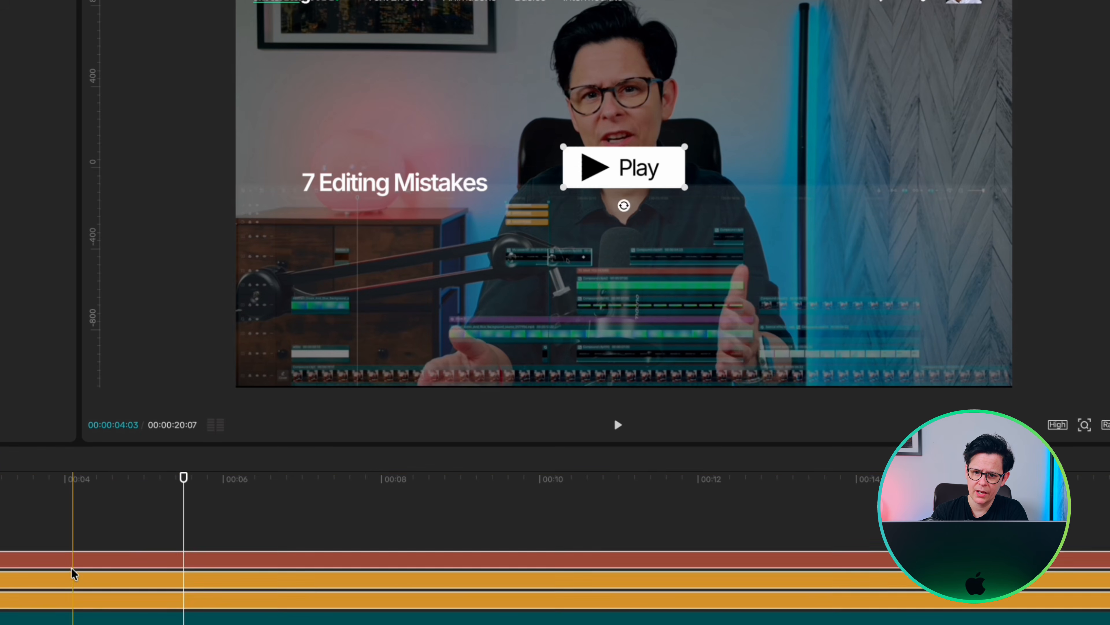
- Combine the rectangle, triangle and "Play" text into a compound clip below the title and rename its subproject Play Button
{"action": "left_click", "coordinate": [72, 575]}
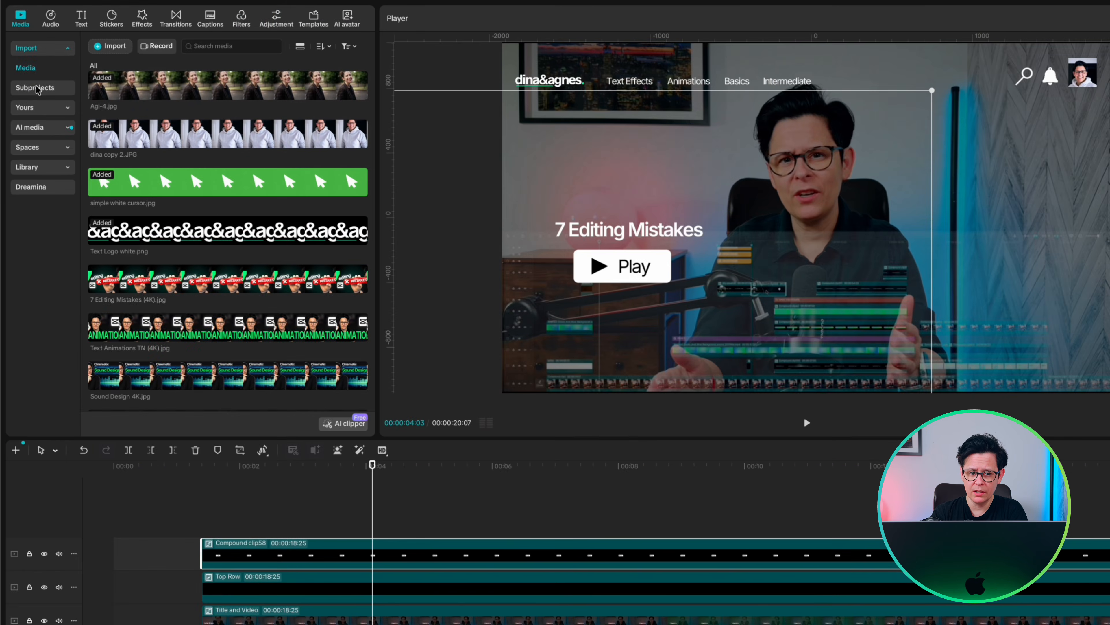
{"action": "left_click", "coordinate": [37, 89]}
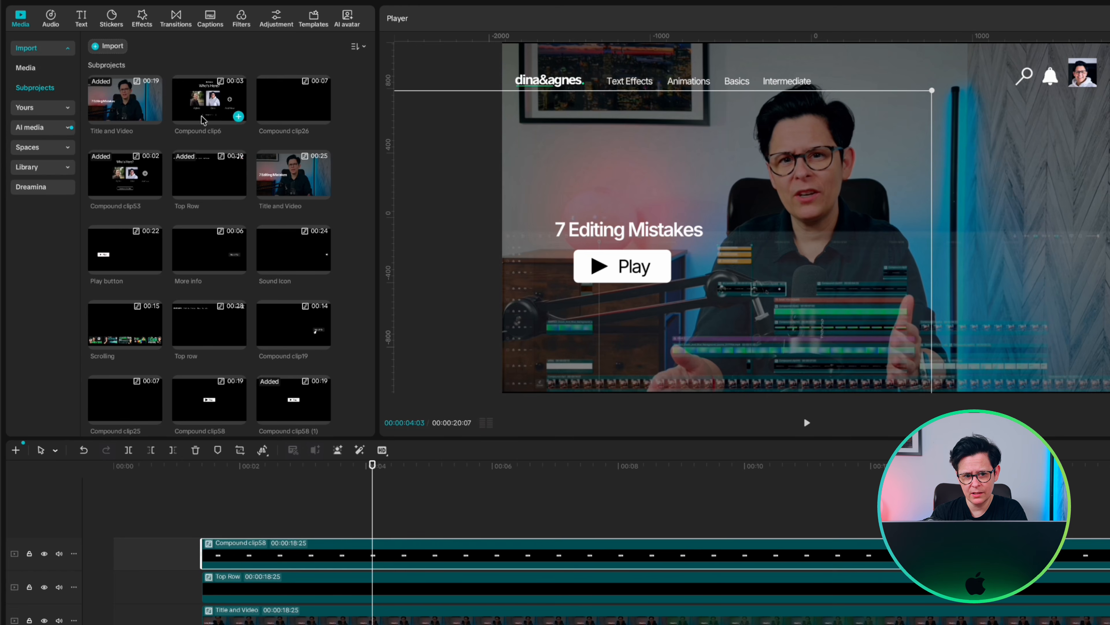
{"action": "left_click", "coordinate": [230, 127]}
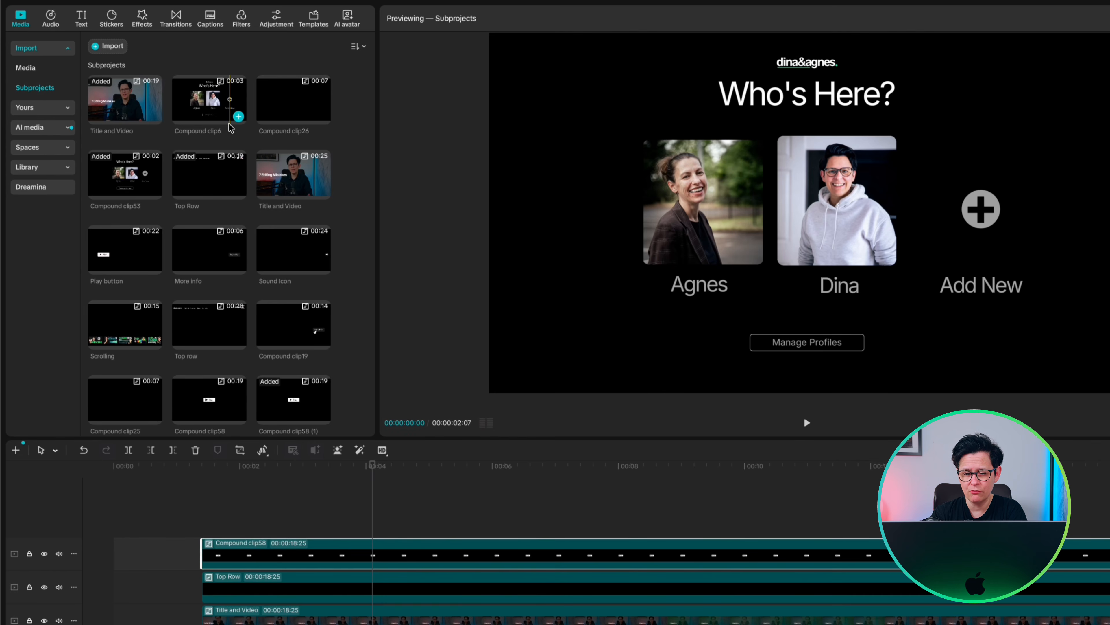
{"action": "right_click", "coordinate": [189, 400]}
{"action": "left_click", "coordinate": [245, 412]}
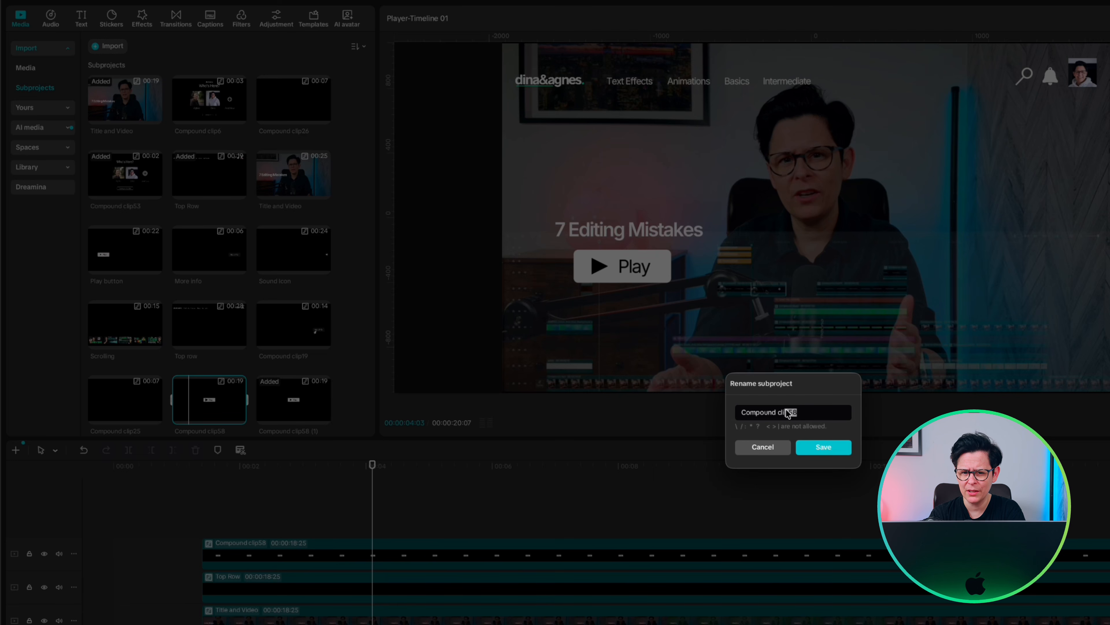
{"action": "left_click_drag", "start_coordinate": [798, 414], "coordinate": [718, 412]}
{"action": "type", "text": "Play Button"}
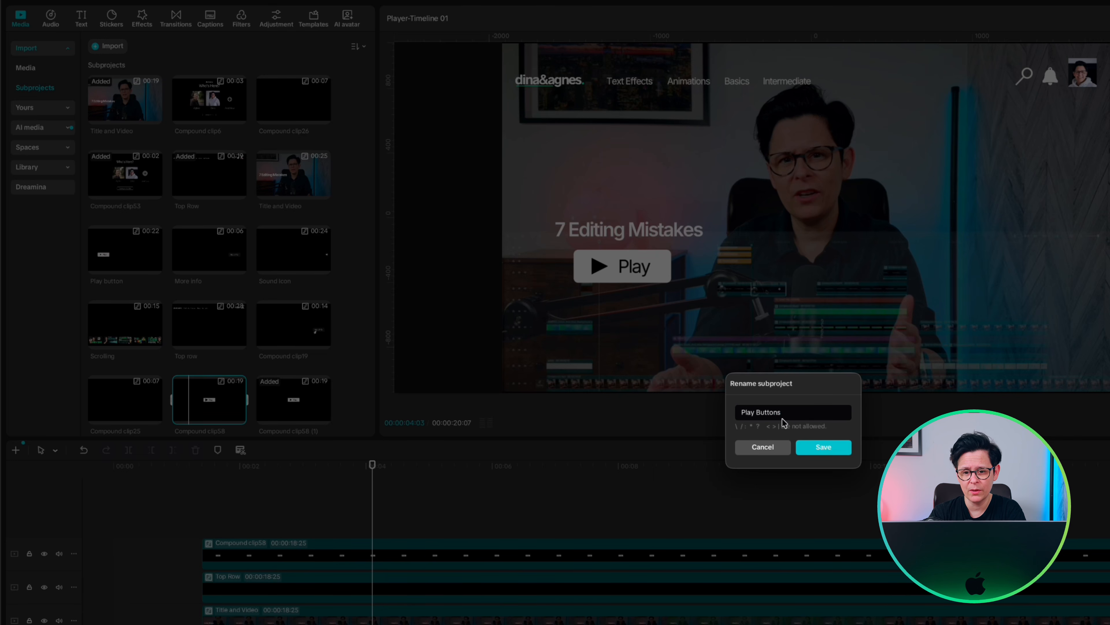
{"action": "left_click", "coordinate": [823, 447]}
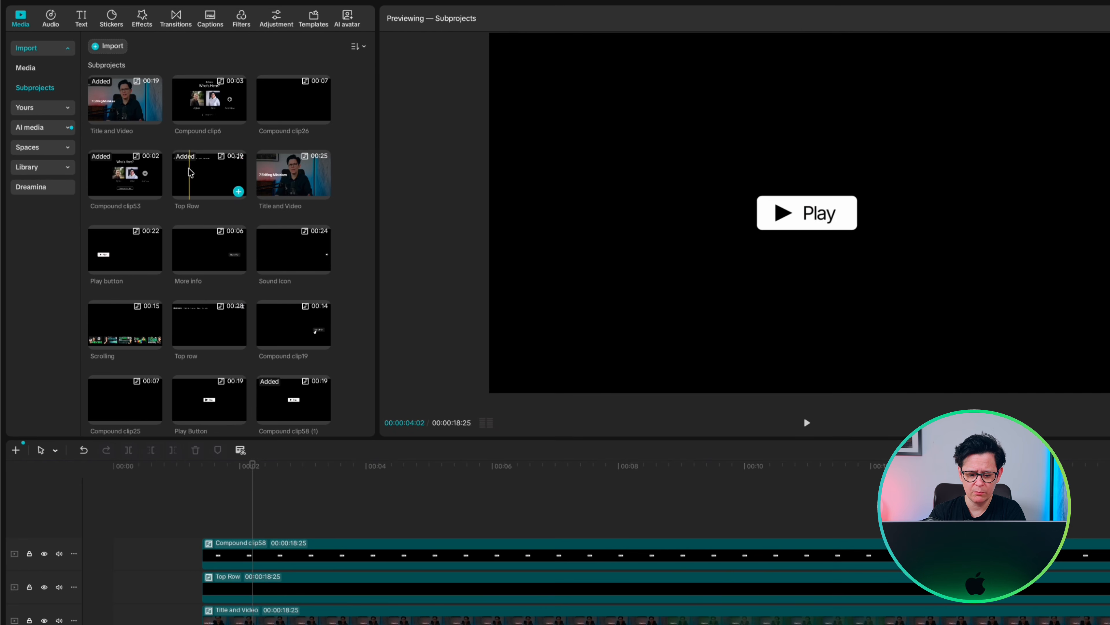
{"action": "right_click", "coordinate": [193, 176]}
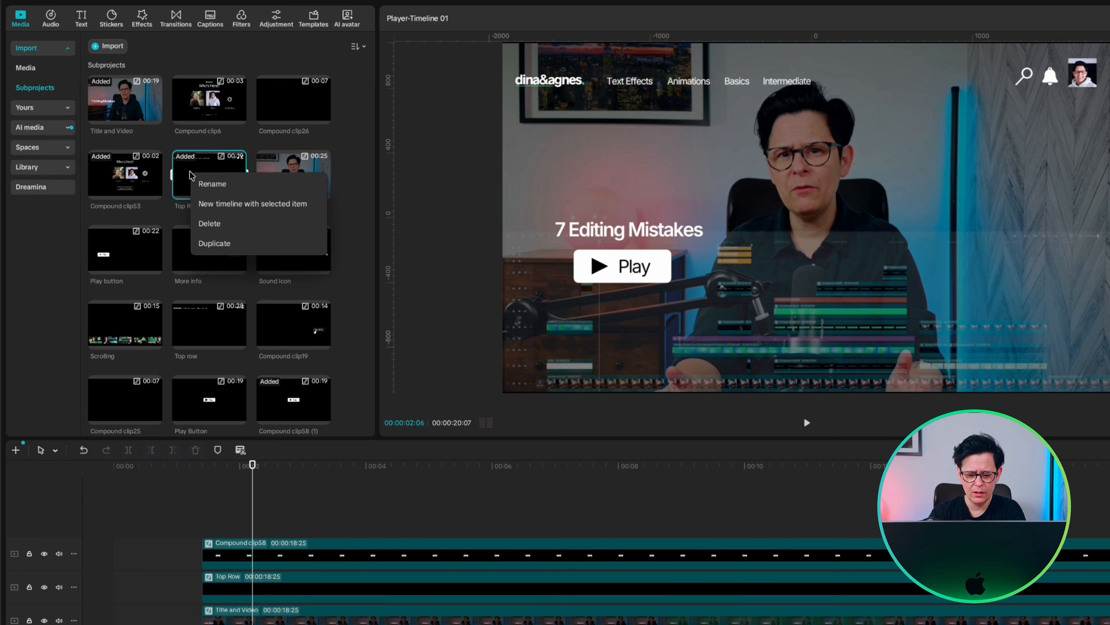
{"action": "left_click", "coordinate": [214, 182]}
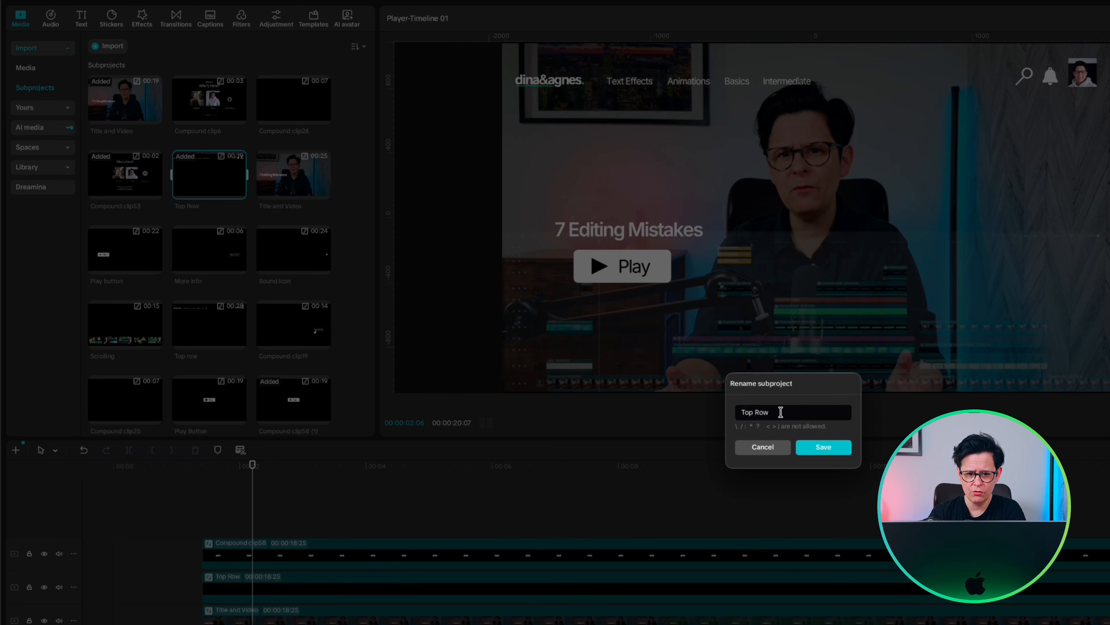
{"action": "left_click", "coordinate": [823, 446]}
- Add a rectangle shape on a new track above the other clips and set its size to 300 by 100
{"action": "left_click_drag", "start_coordinate": [115, 68], "coordinate": [210, 527]}
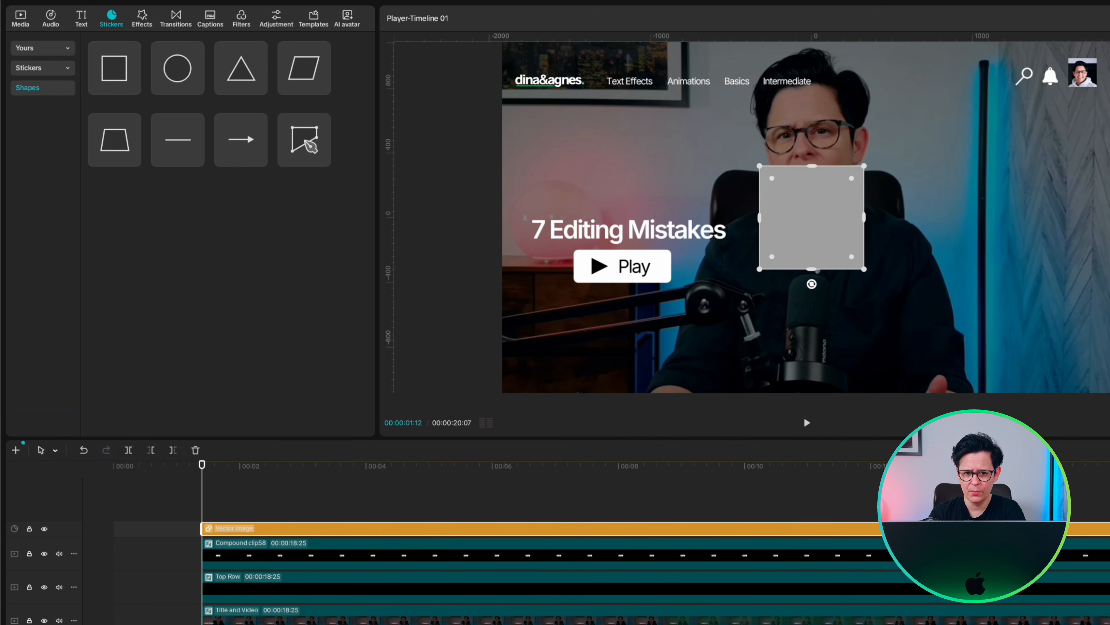
{"action": "left_click", "coordinate": [923, 57]}
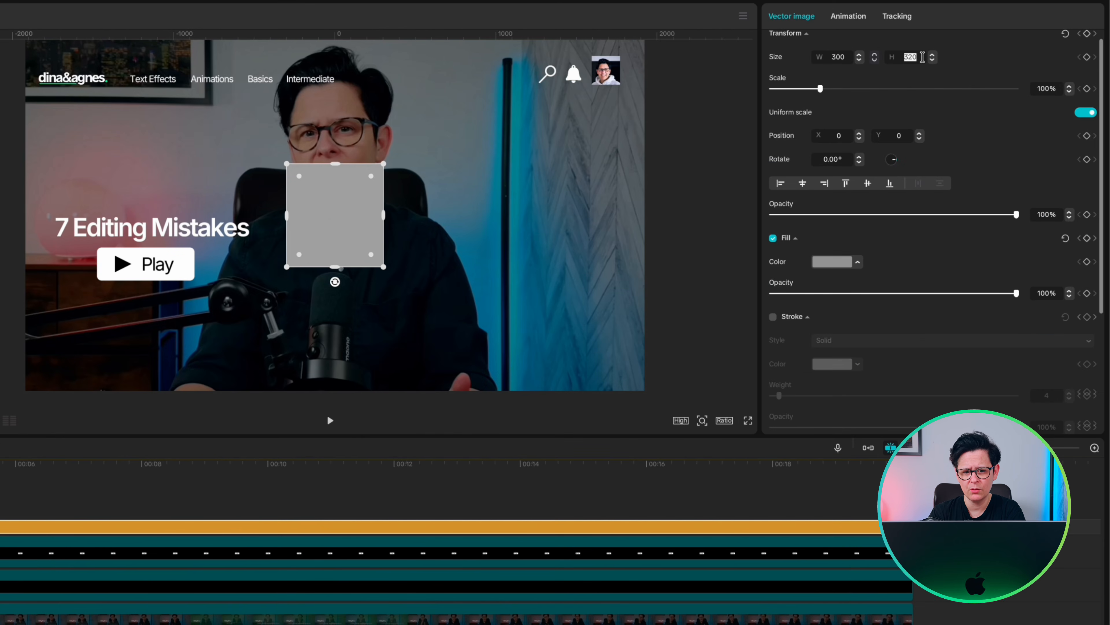
{"action": "type", "text": "1"}
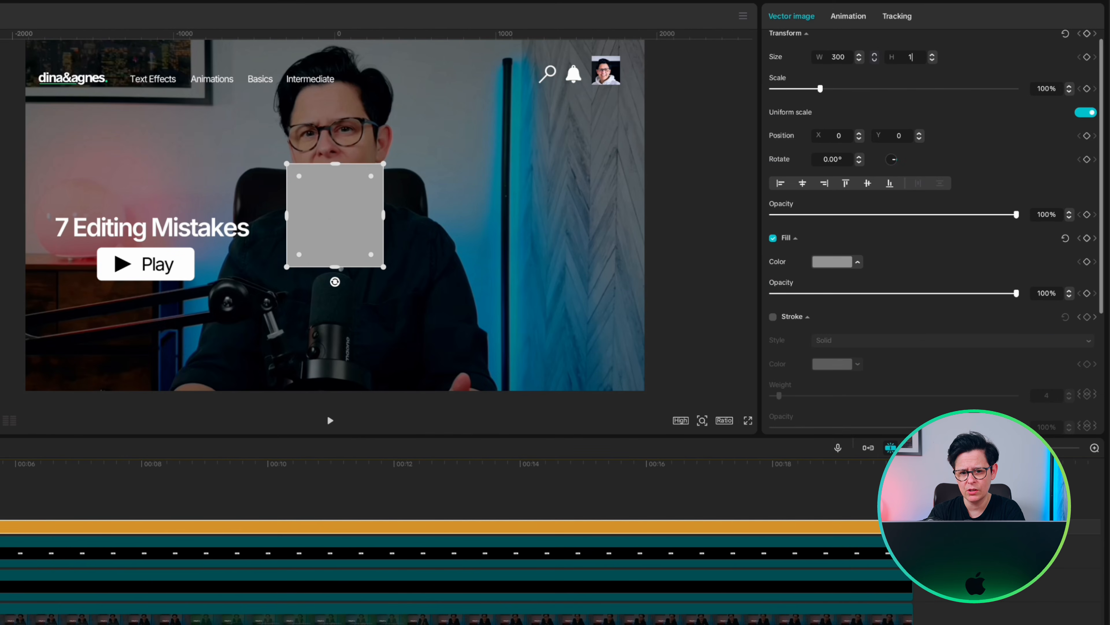
{"action": "type", "text": "00"}
{"action": "key", "text": "Return"}
- Fill the new rectangle with dark grey and lower the fill opacity to 70%
{"action": "left_click", "coordinate": [823, 263]}
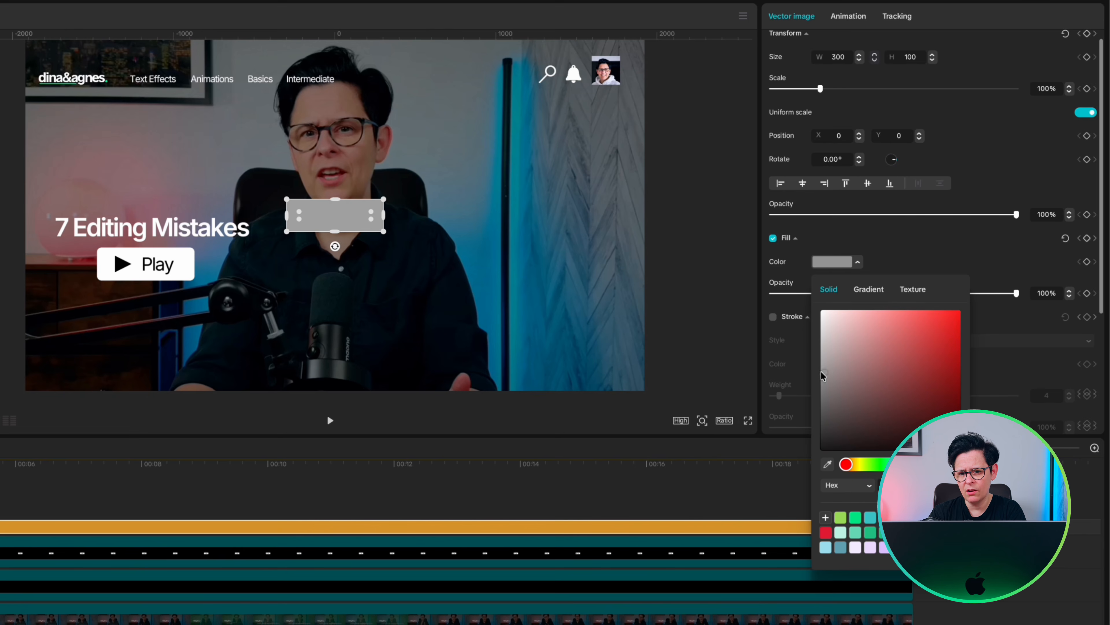
{"action": "left_click_drag", "start_coordinate": [821, 371], "coordinate": [821, 425]}
{"action": "left_click", "coordinate": [986, 243]}
{"action": "left_click", "coordinate": [958, 238]}
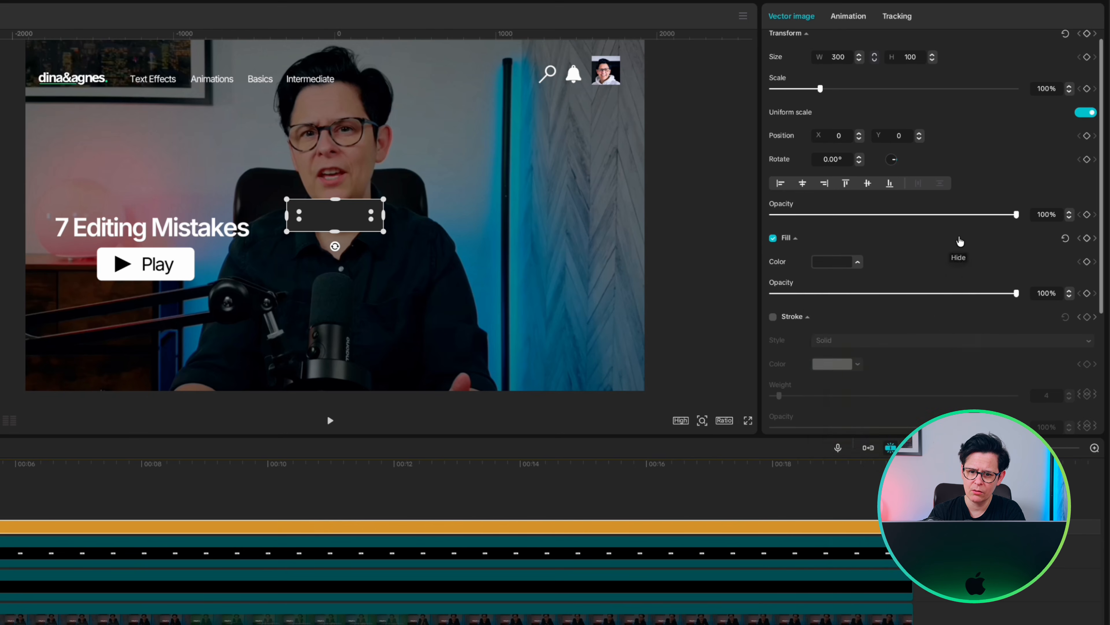
{"action": "left_click_drag", "start_coordinate": [1017, 294], "coordinate": [932, 293]}
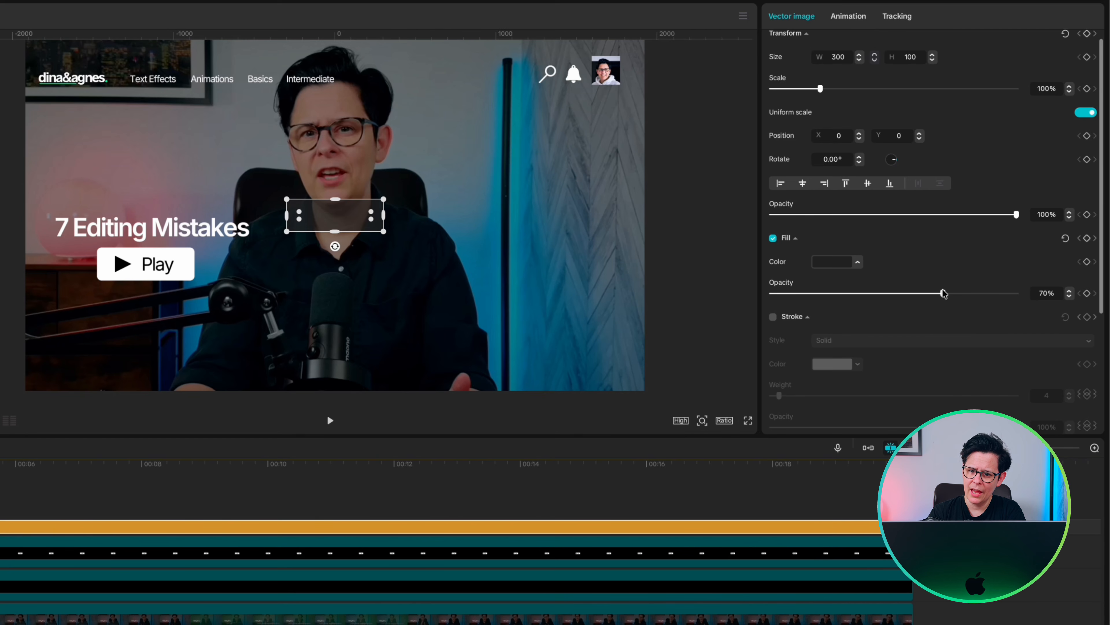
- Set the dark rectangle's corner radius to 5 and align it with guides level with the Play button, near the frame's right edge
{"action": "scroll", "coordinate": [943, 294], "scroll_direction": "down", "scroll_amount": 5}
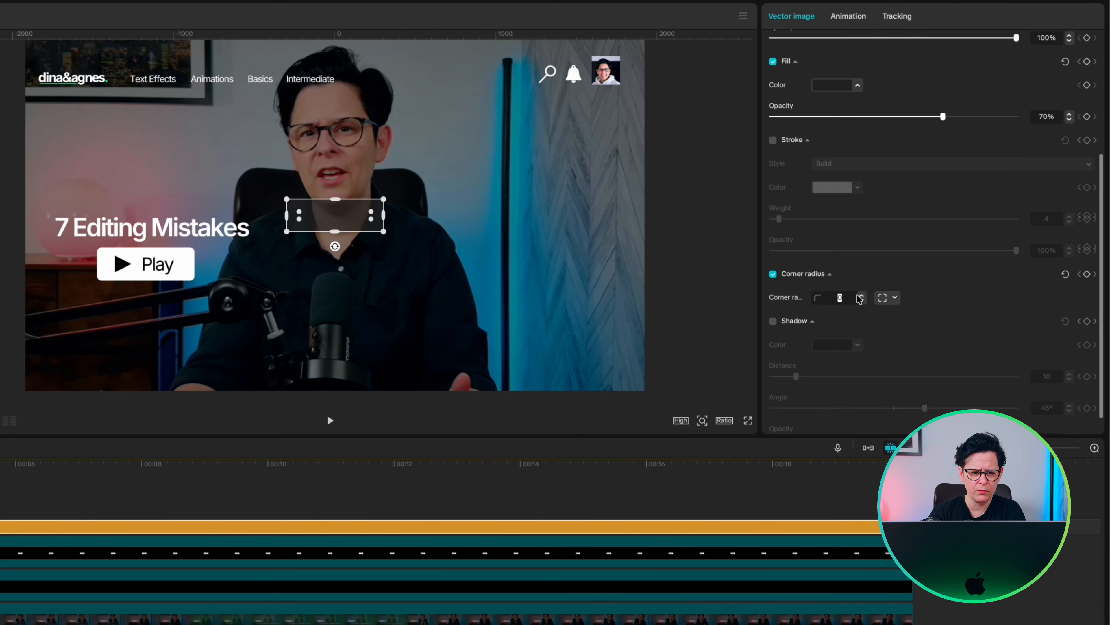
{"action": "left_click_drag", "start_coordinate": [335, 215], "coordinate": [532, 266]}
{"action": "left_click_drag", "start_coordinate": [495, 35], "coordinate": [512, 249]}
{"action": "left_click_drag", "start_coordinate": [460, 34], "coordinate": [445, 281]}
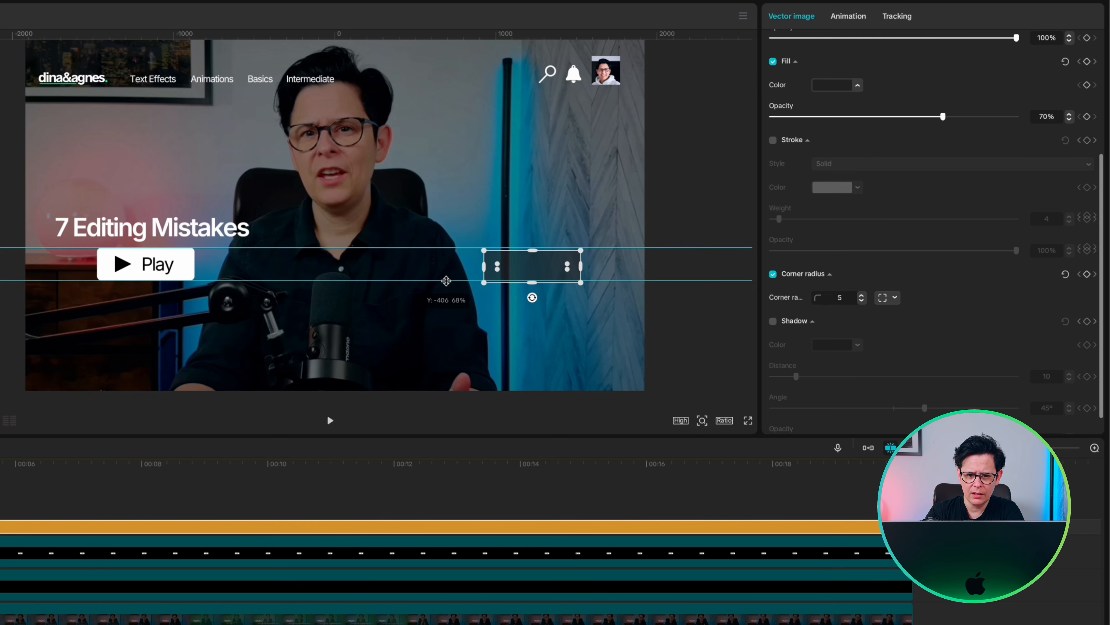
{"action": "left_click_drag", "start_coordinate": [543, 272], "coordinate": [553, 270]}
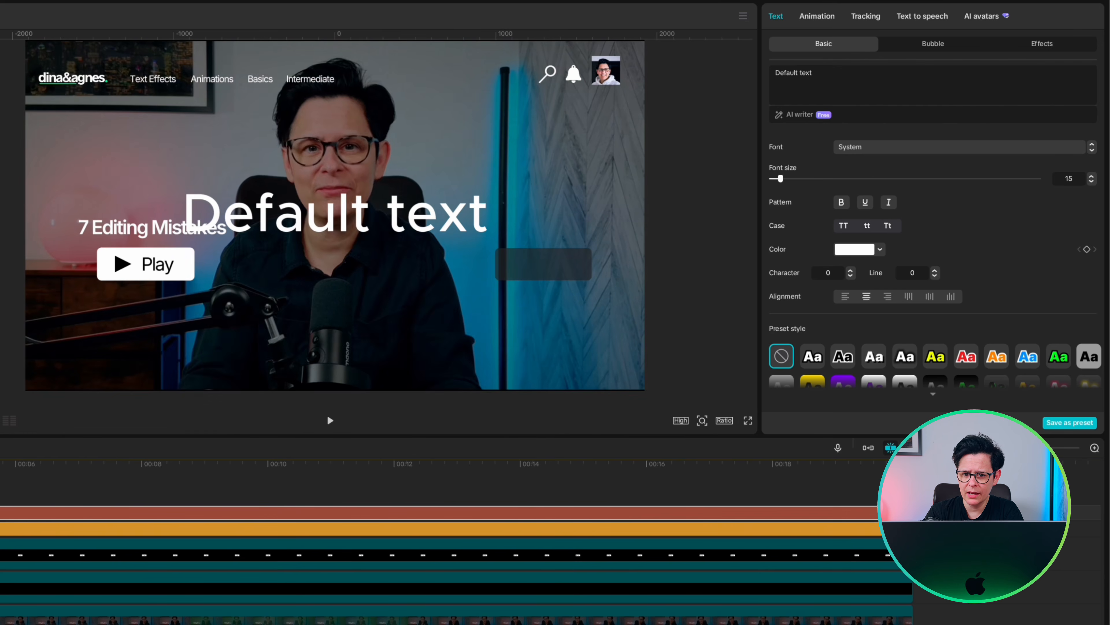
- Extend the new text clip to the end of the other clips and change its text to "More Info"
{"action": "left_click_drag", "start_coordinate": [905, 513], "coordinate": [913, 513]}
{"action": "left_click", "coordinate": [813, 73]}
{"action": "type", "text": "More "}
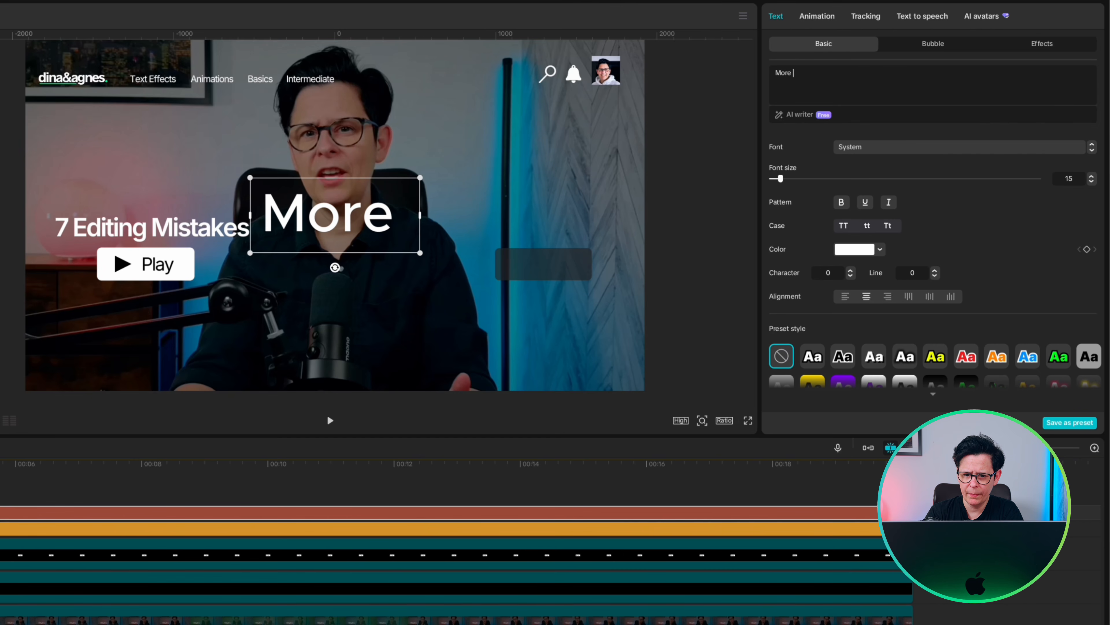
{"action": "type", "text": "Info"}
- Change the "More Info" text's font, tighten its character spacing, set the font size to 10 and centre it on the dark rectangle
{"action": "left_click", "coordinate": [959, 147]}
{"action": "left_click", "coordinate": [852, 278]}
{"action": "left_click", "coordinate": [850, 275]}
{"action": "left_click", "coordinate": [1064, 179]}
{"action": "type", "text": "10"}
{"action": "key", "text": "Return"}
{"action": "left_click_drag", "start_coordinate": [403, 240], "coordinate": [560, 263]}
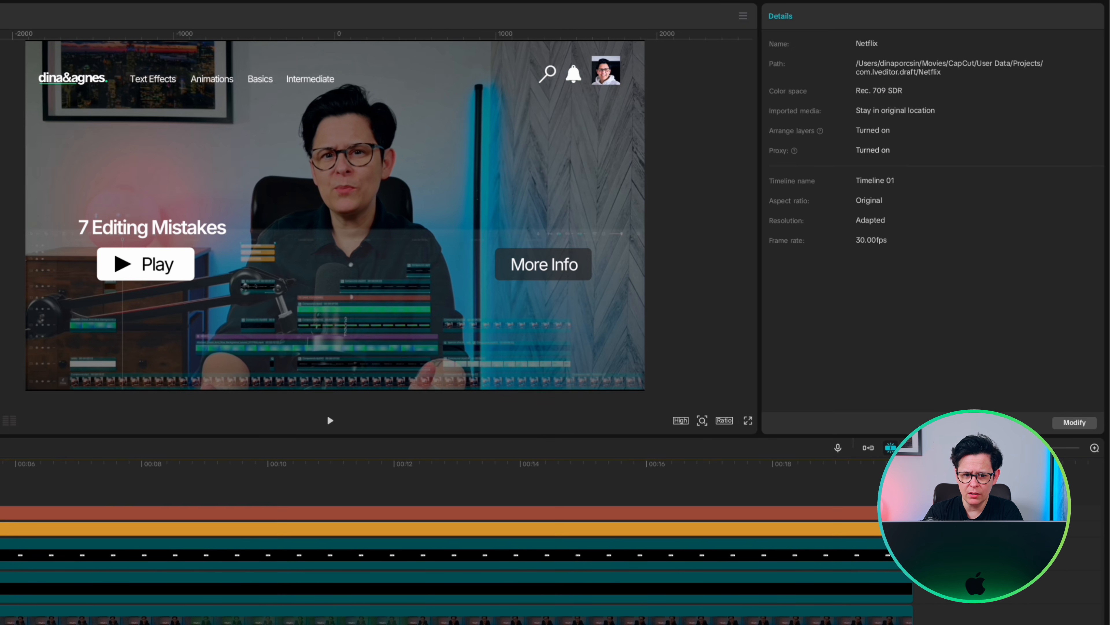
- Combine the dark rectangle and its text into a compound clip and rename its subproject More Info
{"action": "left_click", "coordinate": [544, 264]}
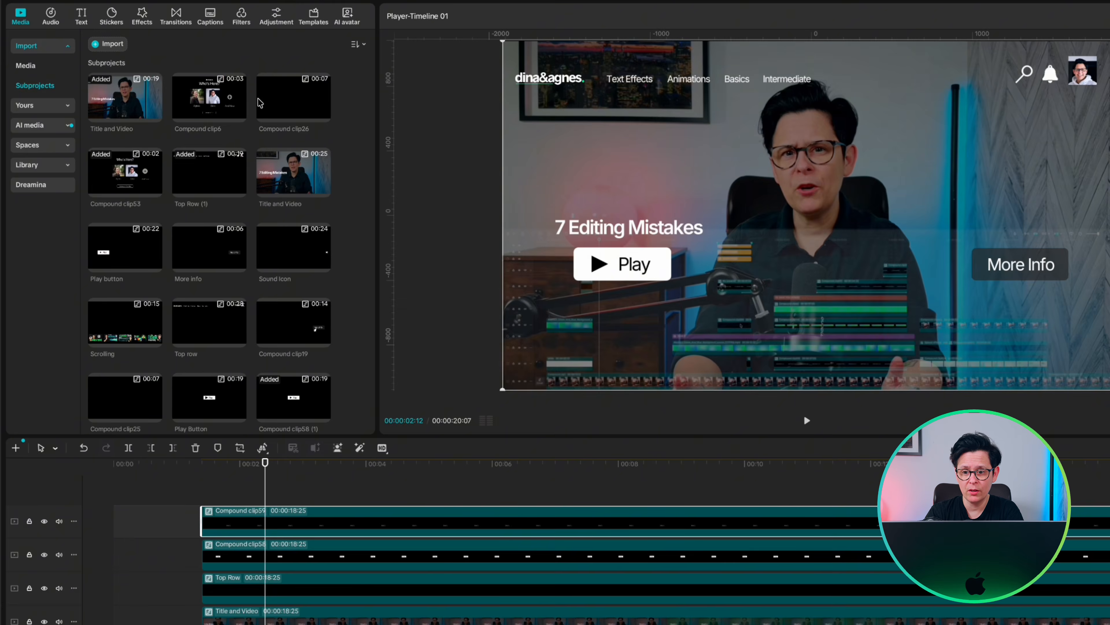
{"action": "scroll", "coordinate": [125, 385], "scroll_direction": "down", "scroll_amount": 2}
{"action": "right_click", "coordinate": [124, 396]}
{"action": "left_click", "coordinate": [131, 407]}
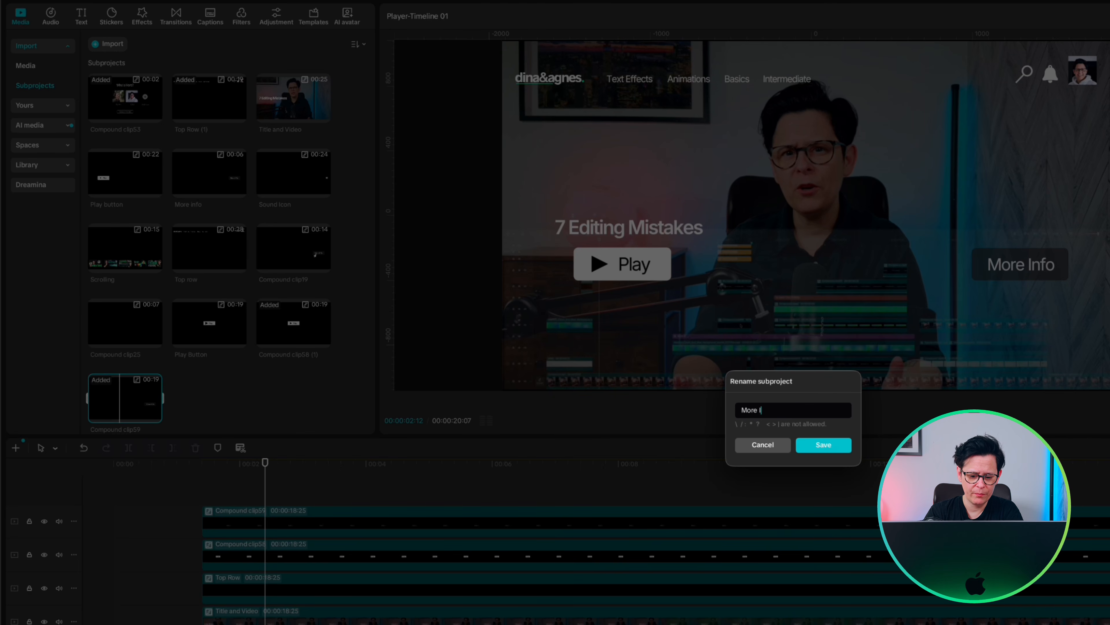
{"action": "left_click", "coordinate": [823, 445]}
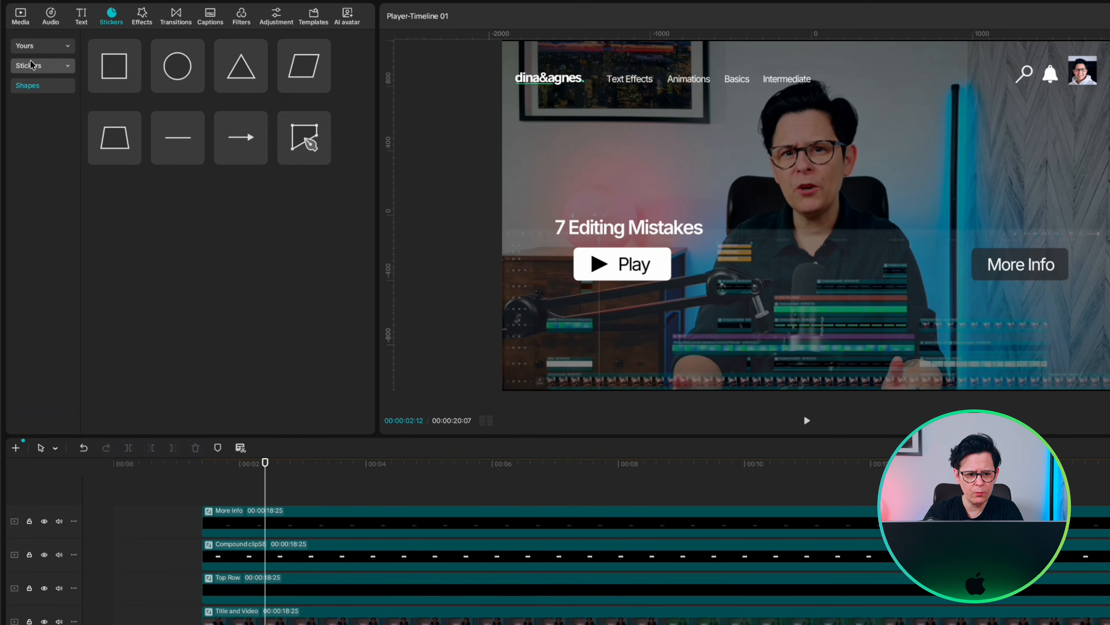
- Search the sticker library for "sound" and look through the stickers for a suitable speaker icon
{"action": "left_click", "coordinate": [30, 67]}
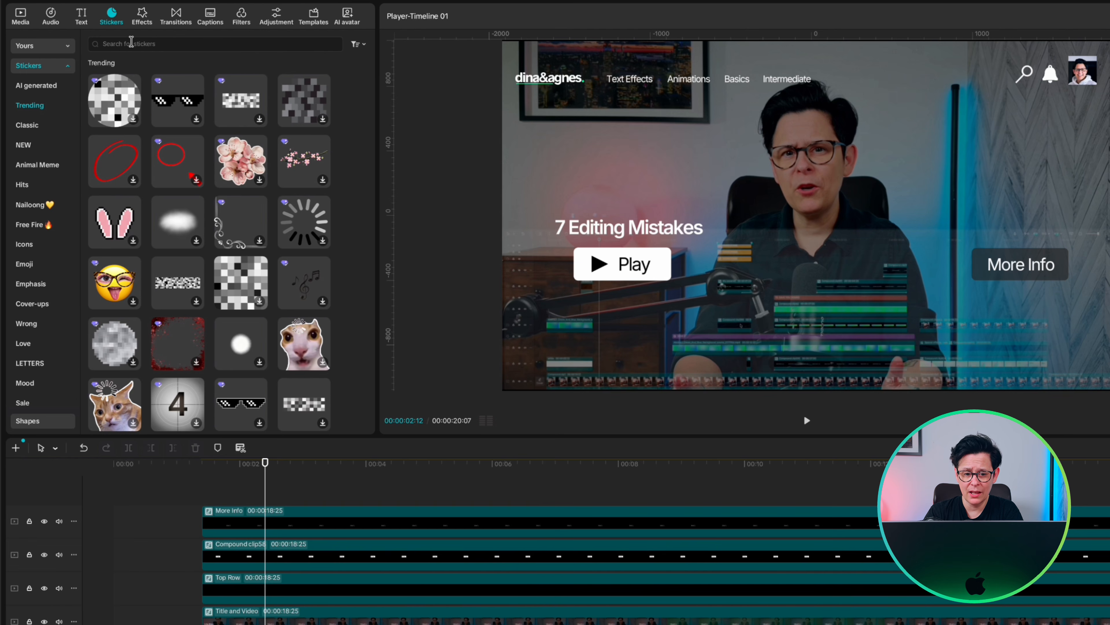
{"action": "left_click", "coordinate": [131, 43]}
{"action": "type", "text": "sound"}
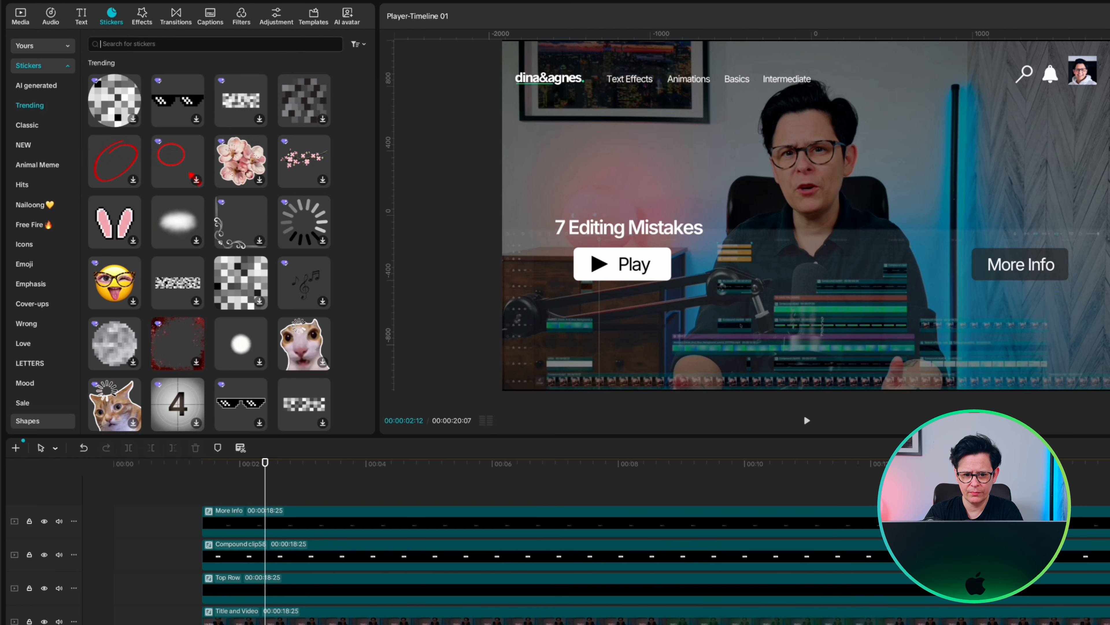
{"action": "key", "text": "Return"}
{"action": "scroll", "coordinate": [159, 192], "scroll_direction": "down", "scroll_amount": 2}
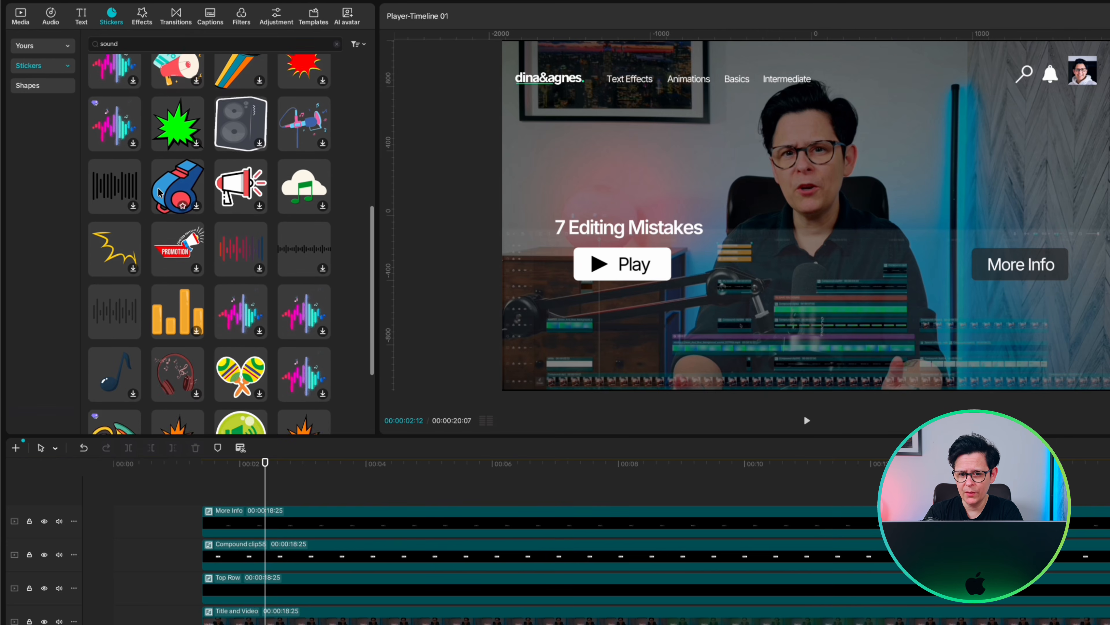
- Add the crossed-out speaker sticker from the favorites, extend it to the end of the other clips and make it a compound clip
{"action": "left_click", "coordinate": [42, 46]}
{"action": "left_click_drag", "start_coordinate": [114, 105], "coordinate": [302, 503]}
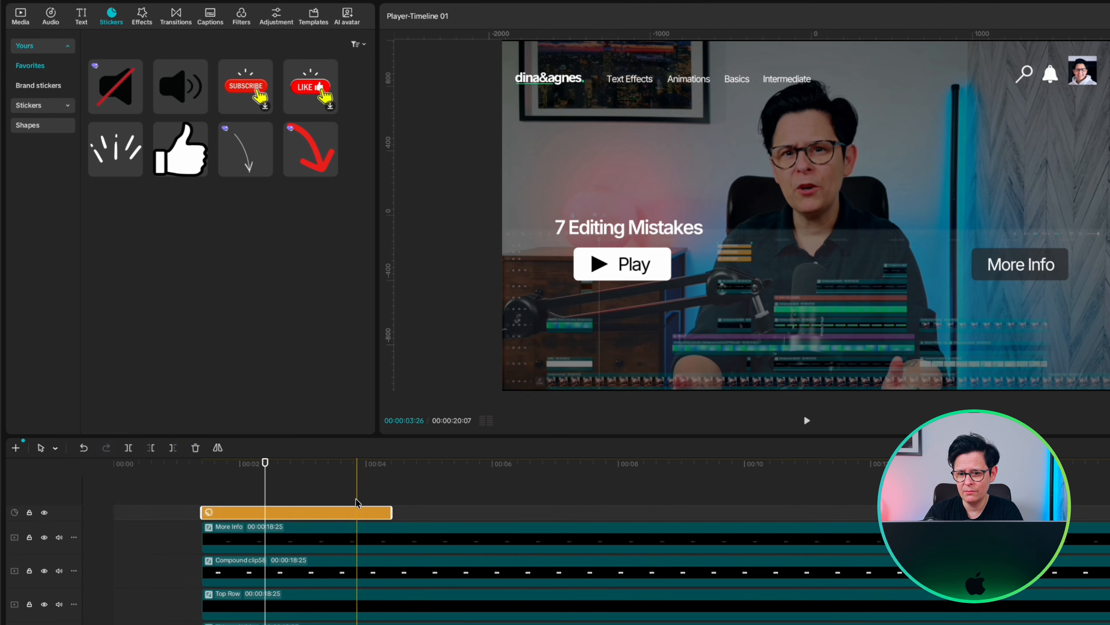
{"action": "left_click_drag", "start_coordinate": [392, 511], "coordinate": [1109, 509]}
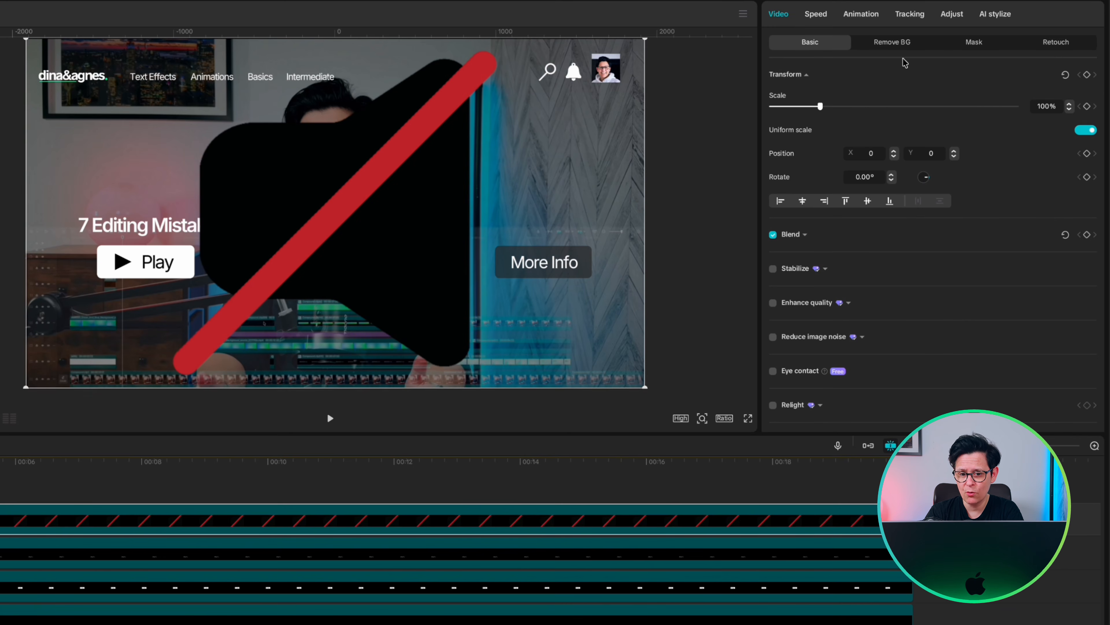
- Turn the black speaker white by raising the black point of its luma curve to the maximum
{"action": "left_click", "coordinate": [952, 14]}
{"action": "left_click", "coordinate": [928, 43]}
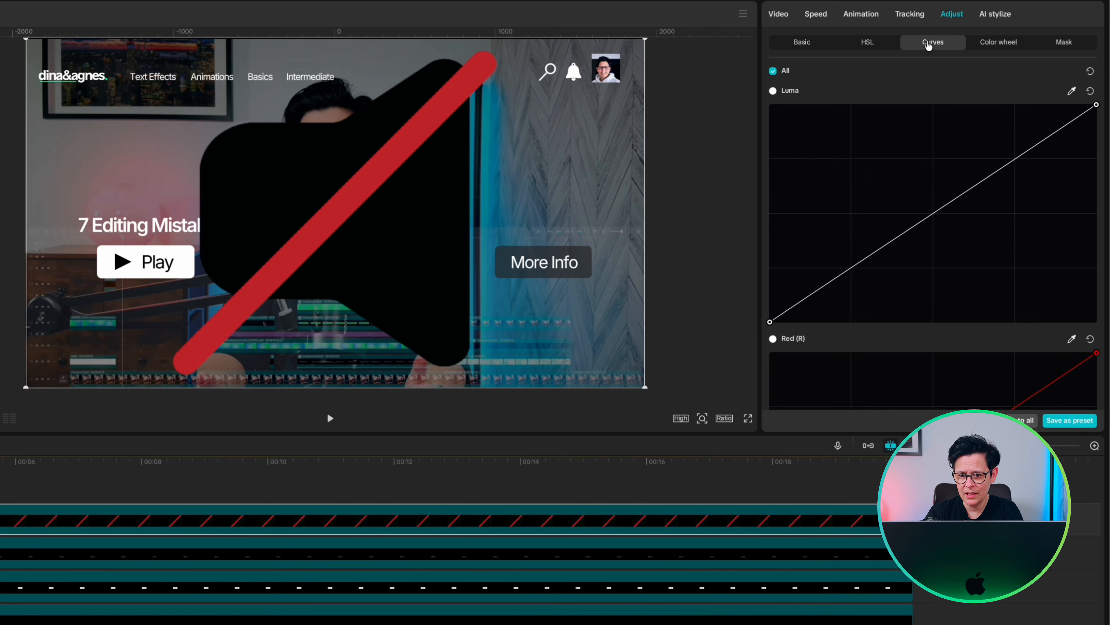
{"action": "left_click_drag", "start_coordinate": [771, 321], "coordinate": [746, 78]}
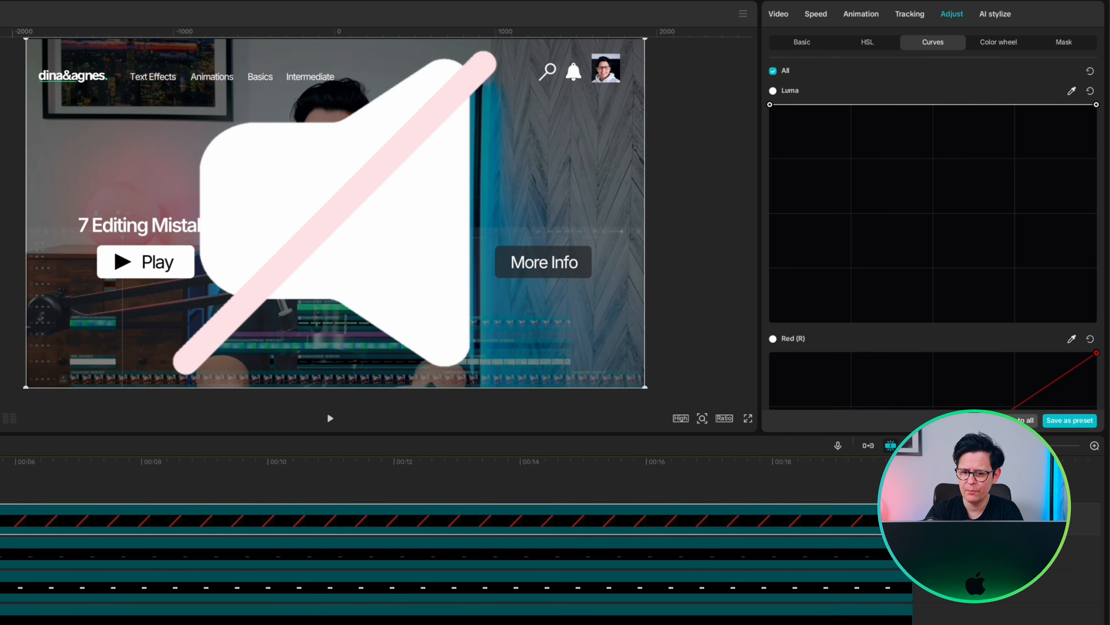
{"action": "left_click", "coordinate": [327, 410]}
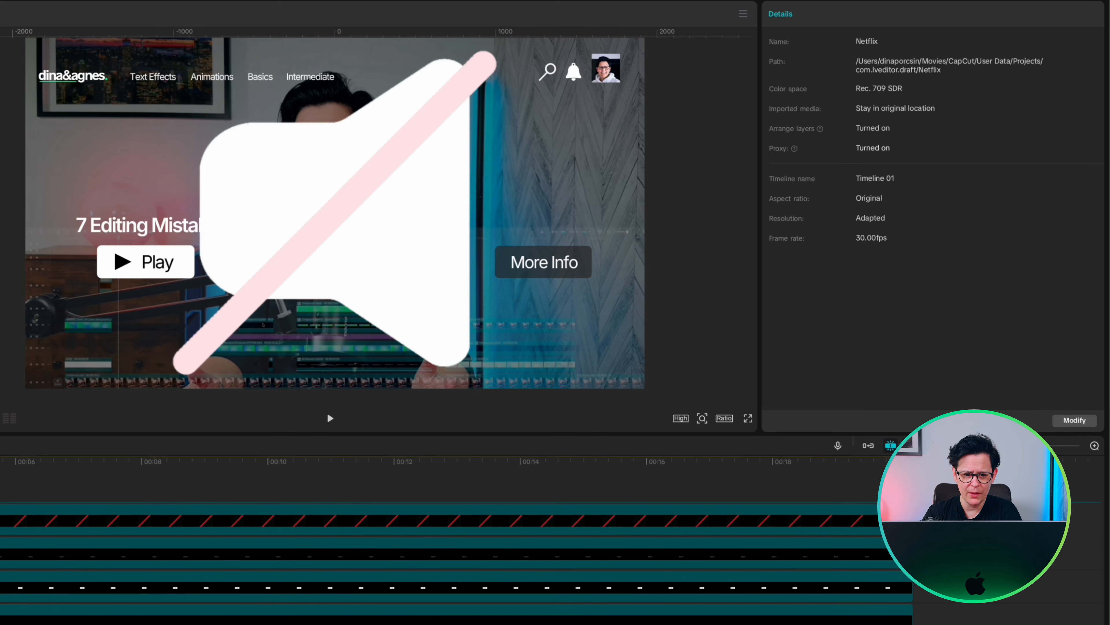
- Extend the circle shape's clip to match the others, set its size to 94 by 94 and place it beside the More Info button
{"action": "left_click_drag", "start_coordinate": [1, 504], "coordinate": [913, 506]}
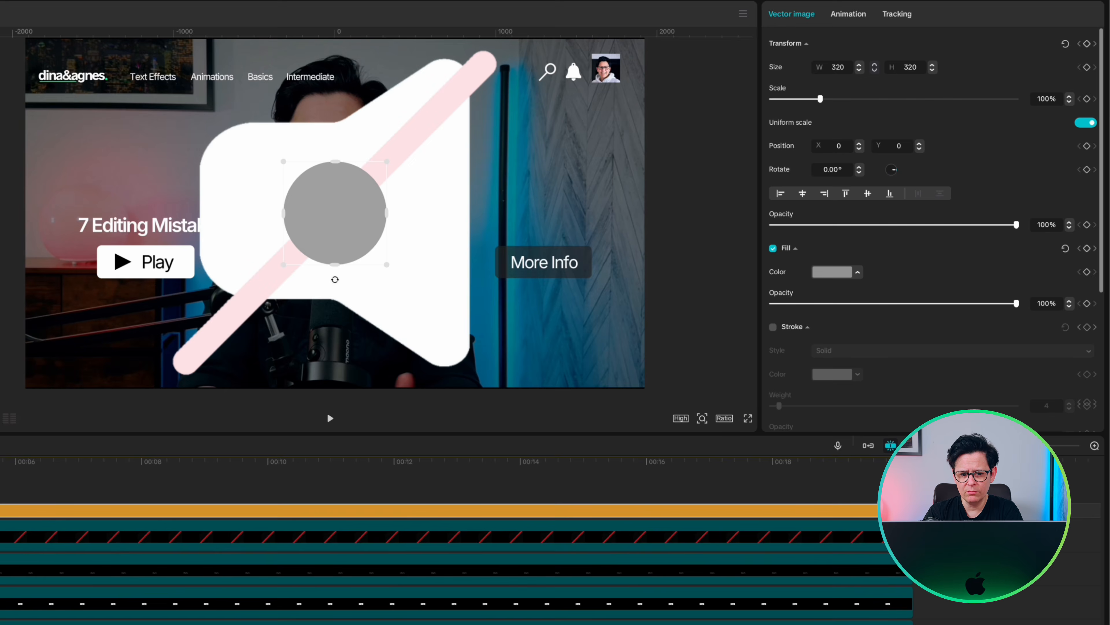
{"action": "left_click", "coordinate": [838, 67]}
{"action": "type", "text": "94"}
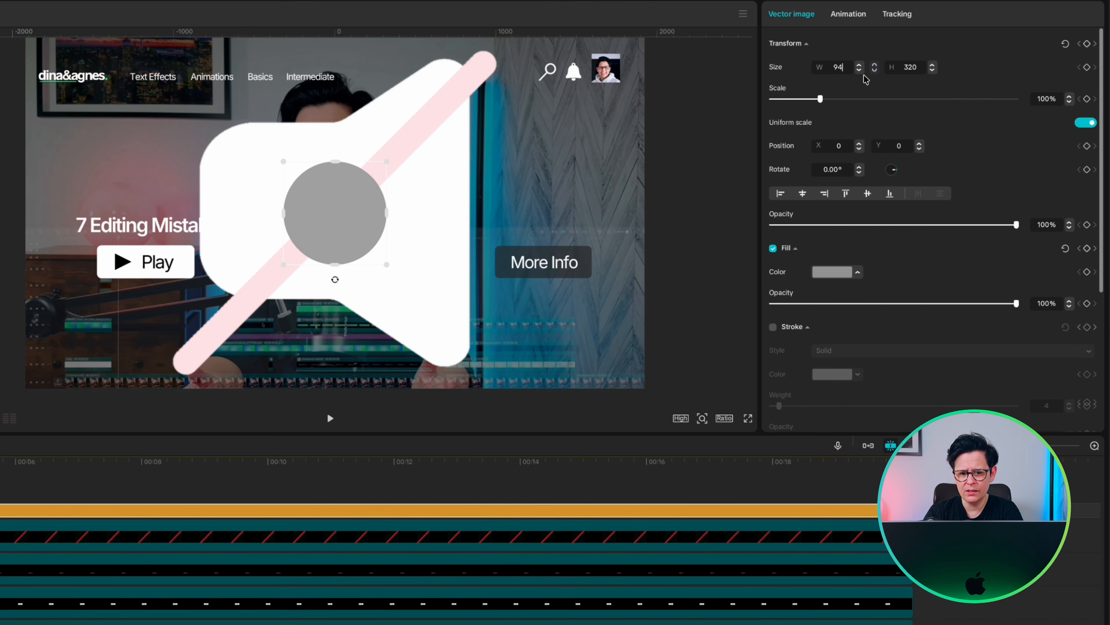
{"action": "key", "text": "Tab"}
{"action": "type", "text": "9"}
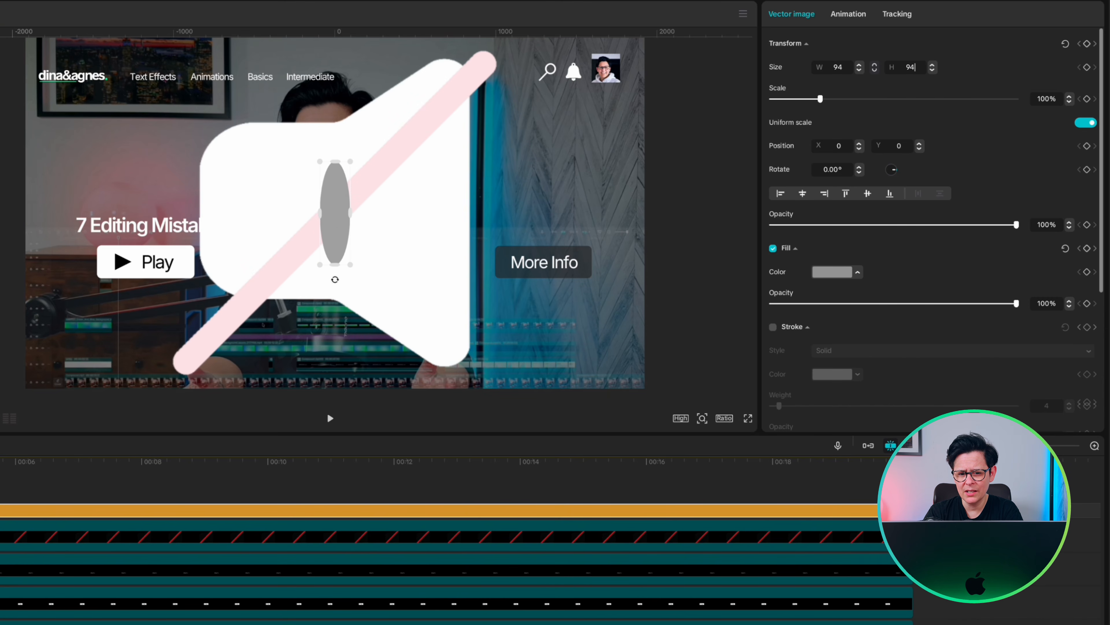
{"action": "type", "text": "4"}
{"action": "key", "text": "Return"}
{"action": "left_click_drag", "start_coordinate": [337, 216], "coordinate": [617, 261]}
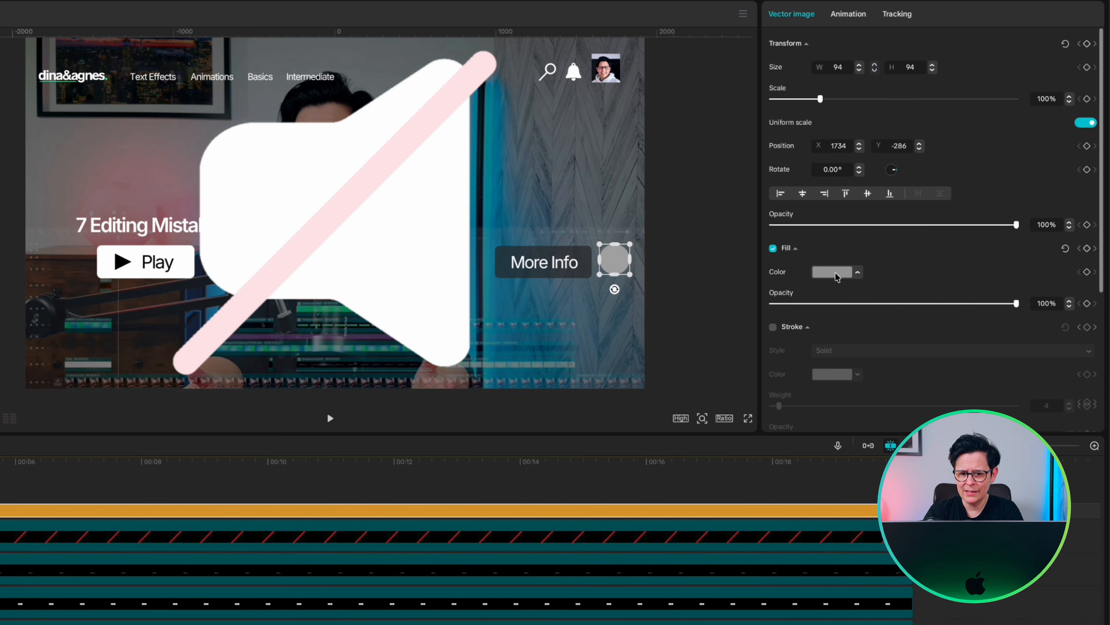
- Fill the circle with dark grey and lower its fill opacity to about 71%
{"action": "left_click", "coordinate": [836, 274]}
{"action": "left_click", "coordinate": [822, 441]}
{"action": "left_click_drag", "start_coordinate": [1016, 304], "coordinate": [946, 306]}
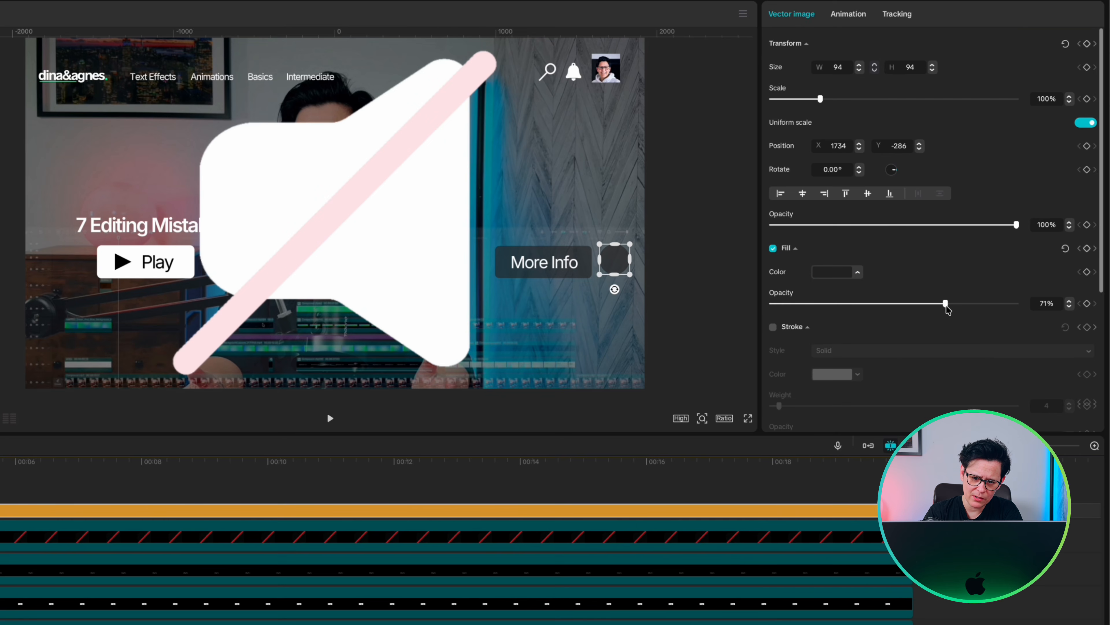
{"action": "left_click_drag", "start_coordinate": [947, 306], "coordinate": [948, 306]}
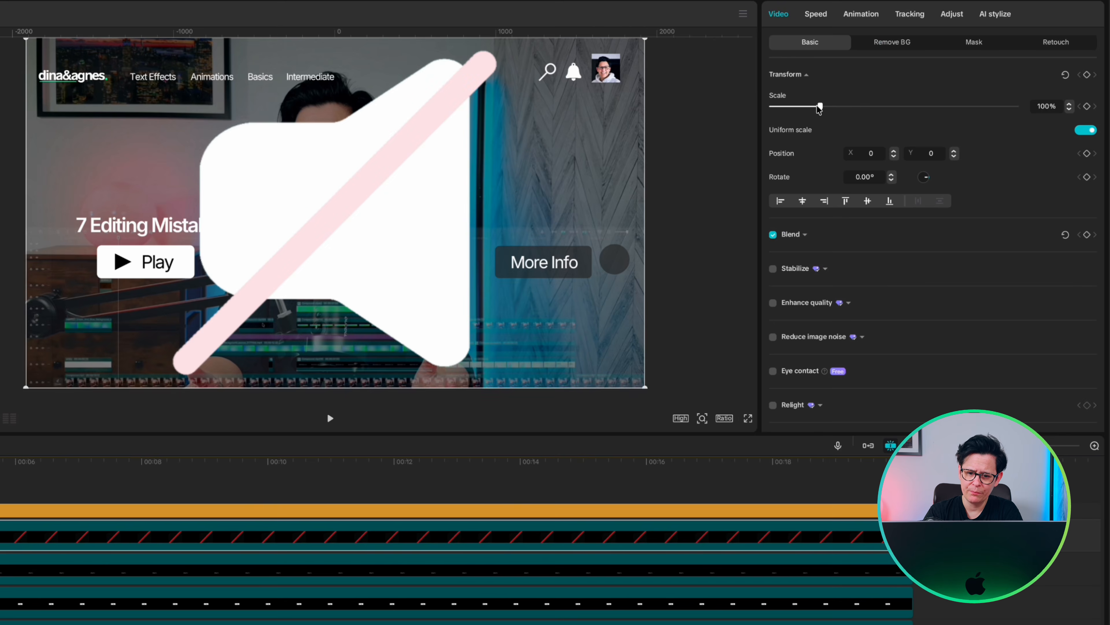
- Scale the speaker icon down to 5%, centre it on the dark circle and move its clip above the circle's clip
{"action": "left_click_drag", "start_coordinate": [821, 106], "coordinate": [772, 110]}
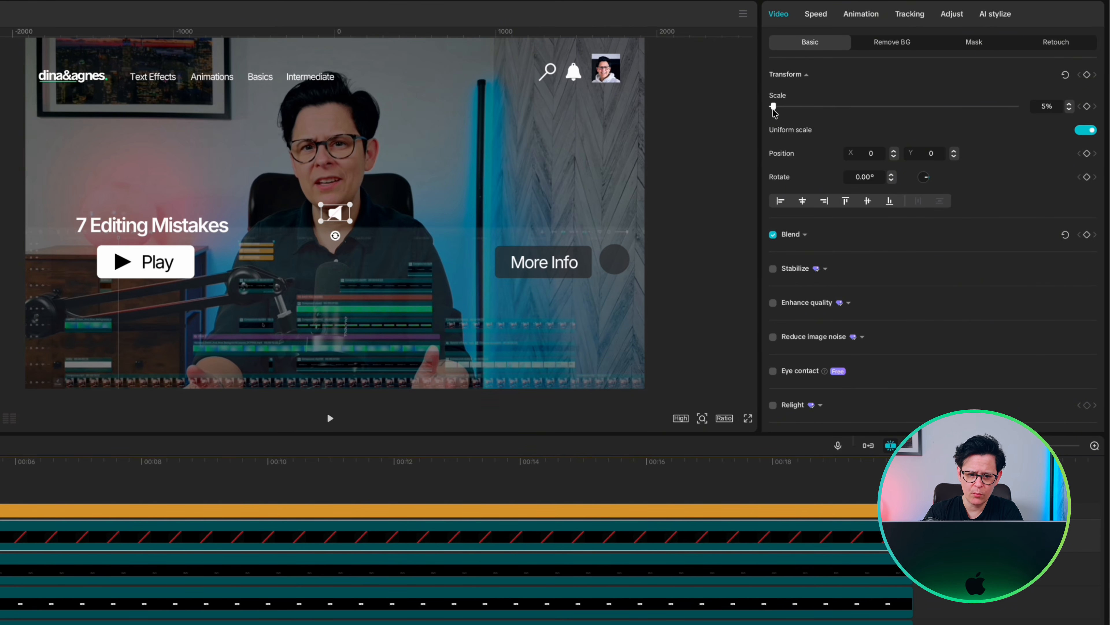
{"action": "left_click_drag", "start_coordinate": [332, 213], "coordinate": [612, 259]}
{"action": "left_click_drag", "start_coordinate": [57, 329], "coordinate": [58, 375]}
- Combine the speaker icon and dark circle clips into one compound clip
{"action": "left_click_drag", "start_coordinate": [133, 307], "coordinate": [198, 381]}
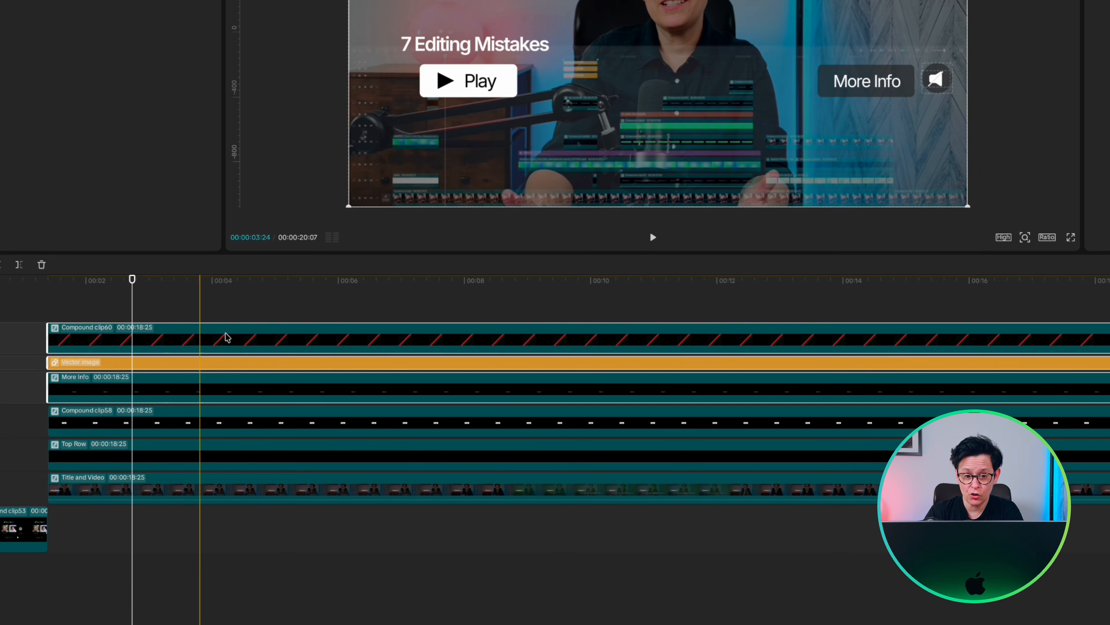
{"action": "left_click", "coordinate": [257, 299]}
{"action": "left_click_drag", "start_coordinate": [247, 312], "coordinate": [249, 363]}
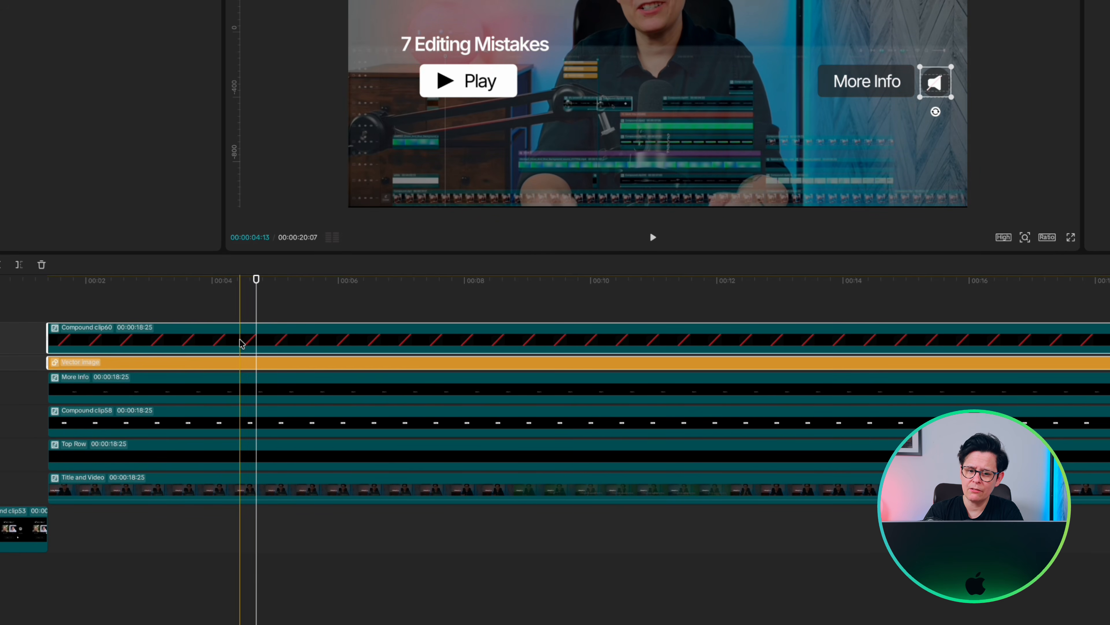
{"action": "right_click", "coordinate": [241, 340]}
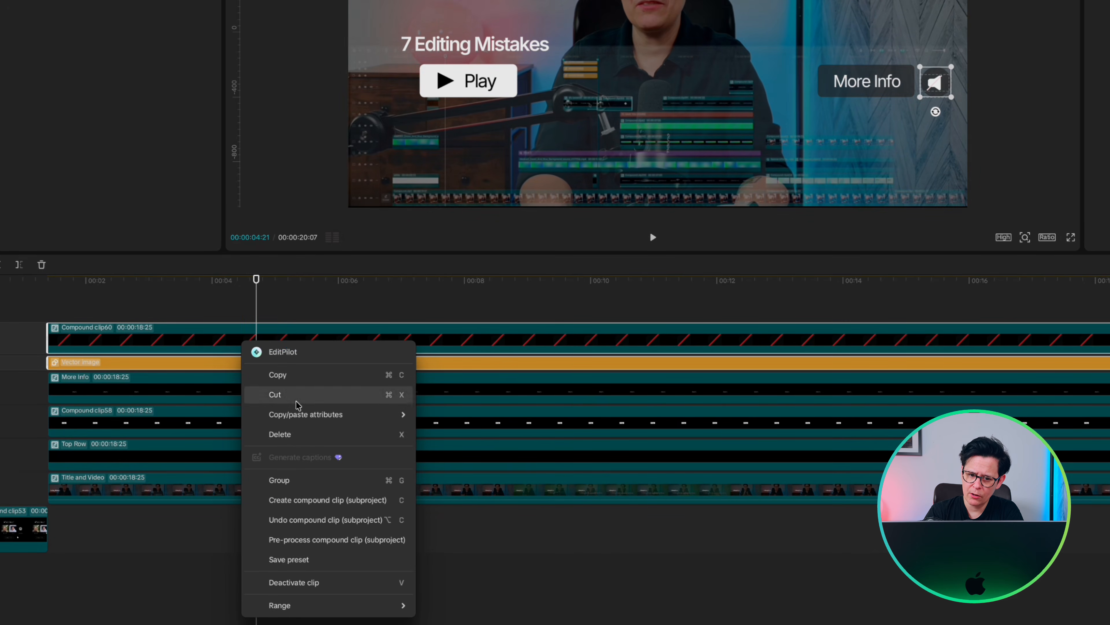
{"action": "left_click", "coordinate": [315, 504]}
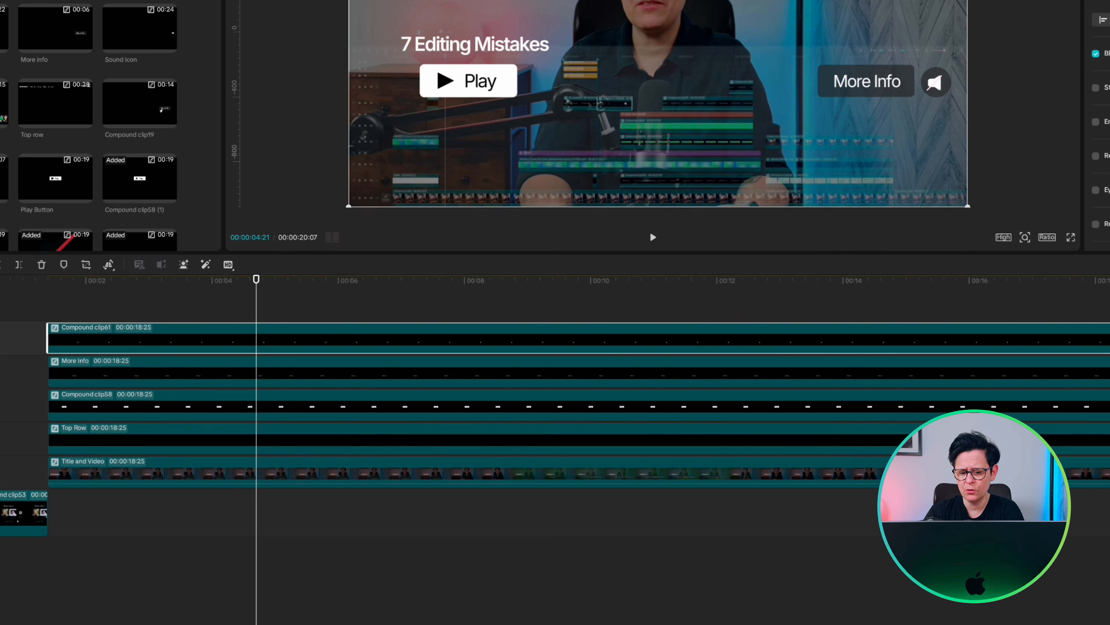
- Rename the subproject of the speaker and circle compound clip to "sound icon"
{"action": "scroll", "coordinate": [71, 112], "scroll_direction": "down", "scroll_amount": 2}
{"action": "right_click", "coordinate": [142, 215]}
{"action": "left_click", "coordinate": [168, 280]}
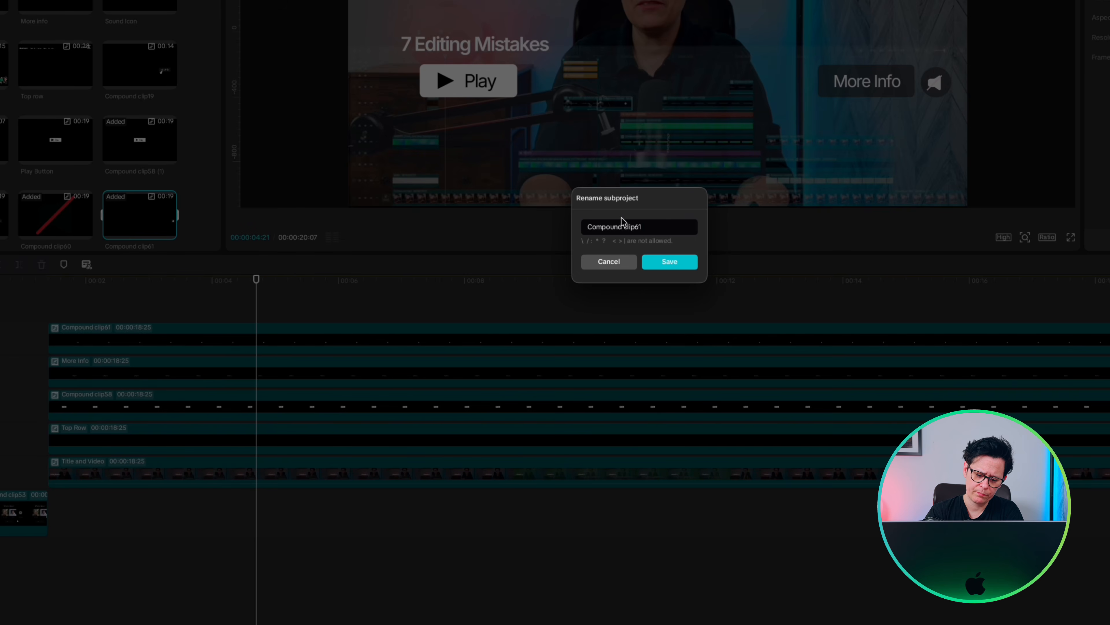
{"action": "left_click_drag", "start_coordinate": [646, 227], "coordinate": [581, 225]}
{"action": "type", "text": "sound icon"}
{"action": "left_click", "coordinate": [668, 263]}
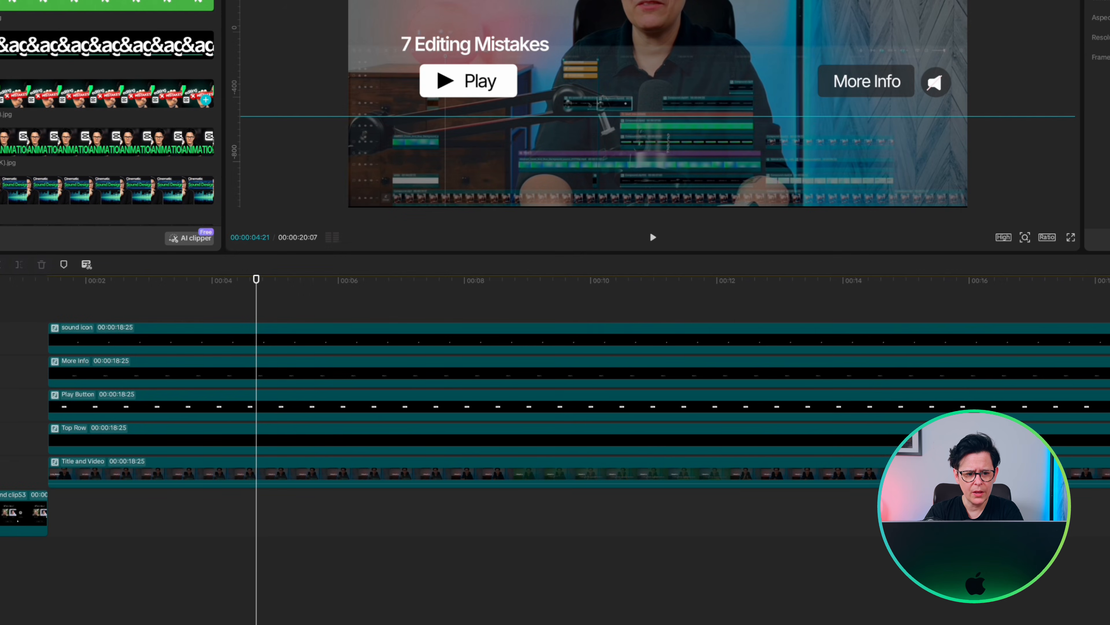
- Place the 7 Editing Mistakes thumbnail above the sound icon clip, extend it to 00:00:18:25 and scale it to 19% below the Play button
{"action": "left_click_drag", "start_coordinate": [27, 94], "coordinate": [49, 309]}
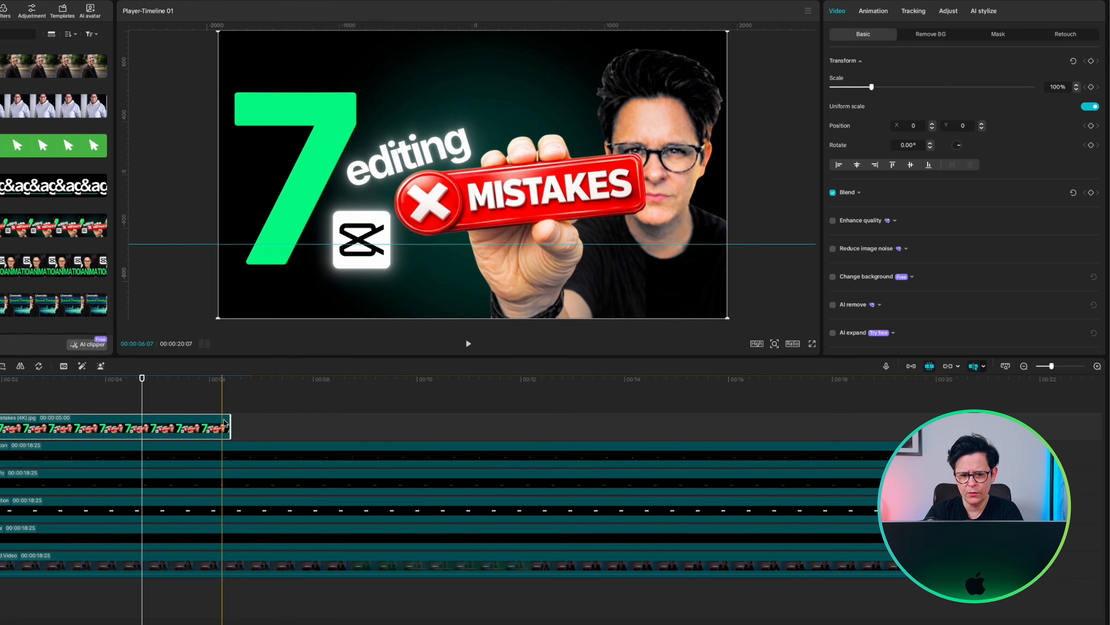
{"action": "left_click_drag", "start_coordinate": [228, 419], "coordinate": [916, 419]}
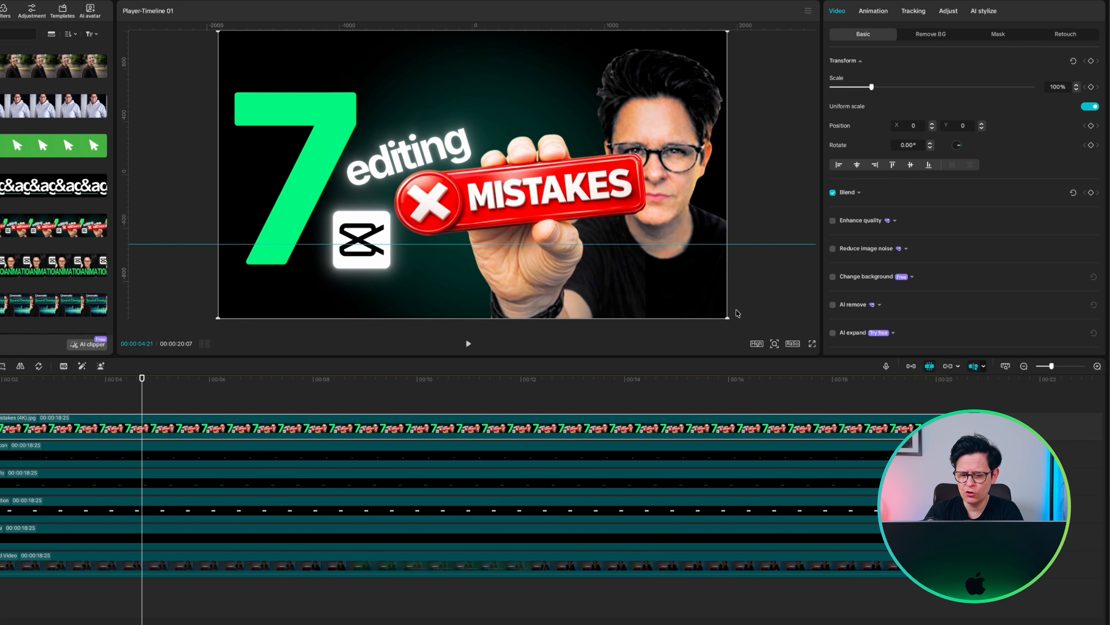
{"action": "left_click_drag", "start_coordinate": [725, 319], "coordinate": [315, 268]}
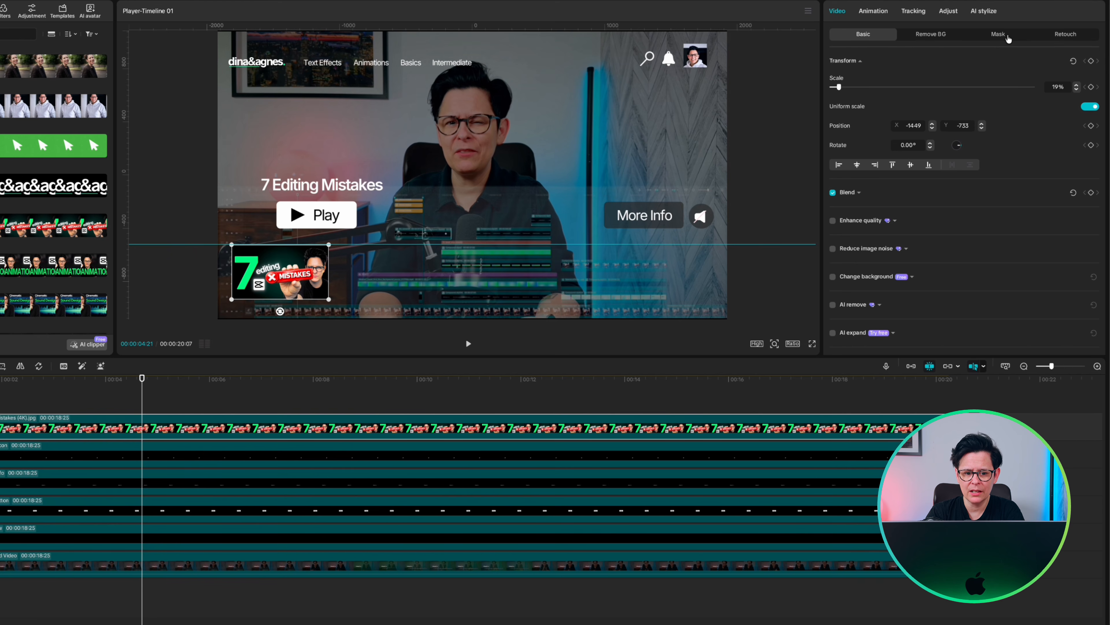
- Add a rectangle mask covering the whole 7 Editing Mistakes thumbnail, about 3838 by 2202, and slightly round its corners
{"action": "left_click", "coordinate": [1008, 36]}
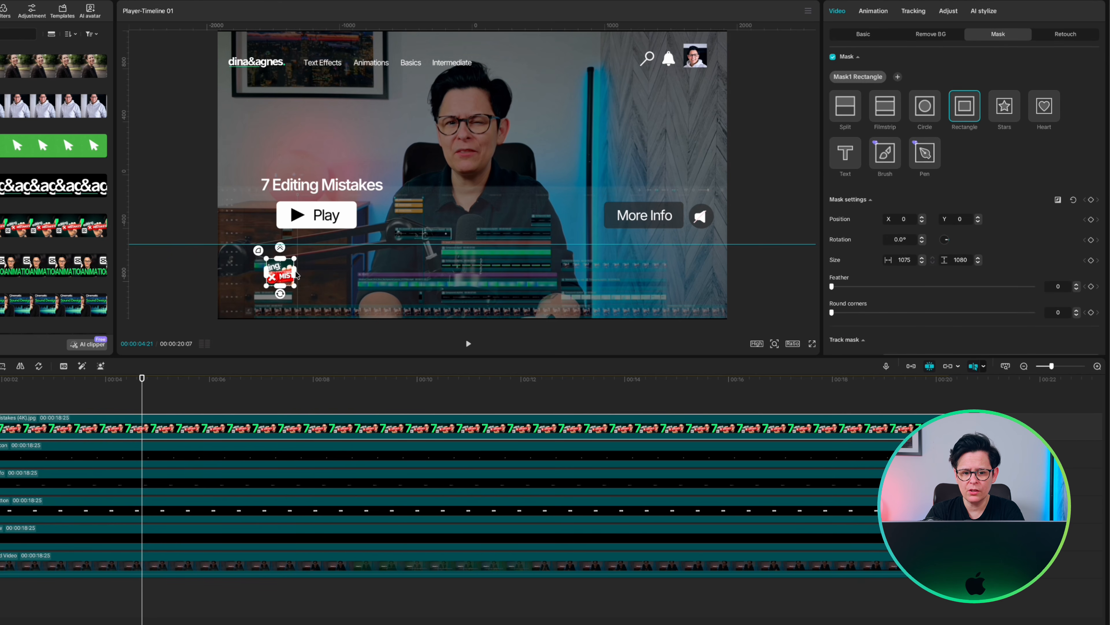
{"action": "left_click_drag", "start_coordinate": [294, 272], "coordinate": [215, 271]}
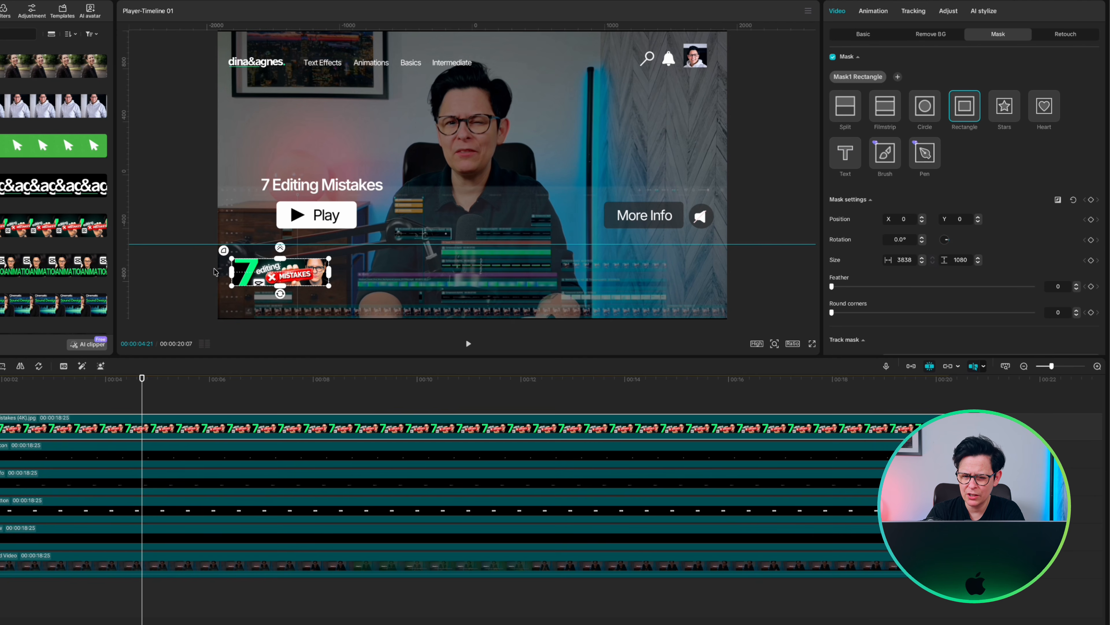
{"action": "left_click_drag", "start_coordinate": [280, 260], "coordinate": [281, 186]}
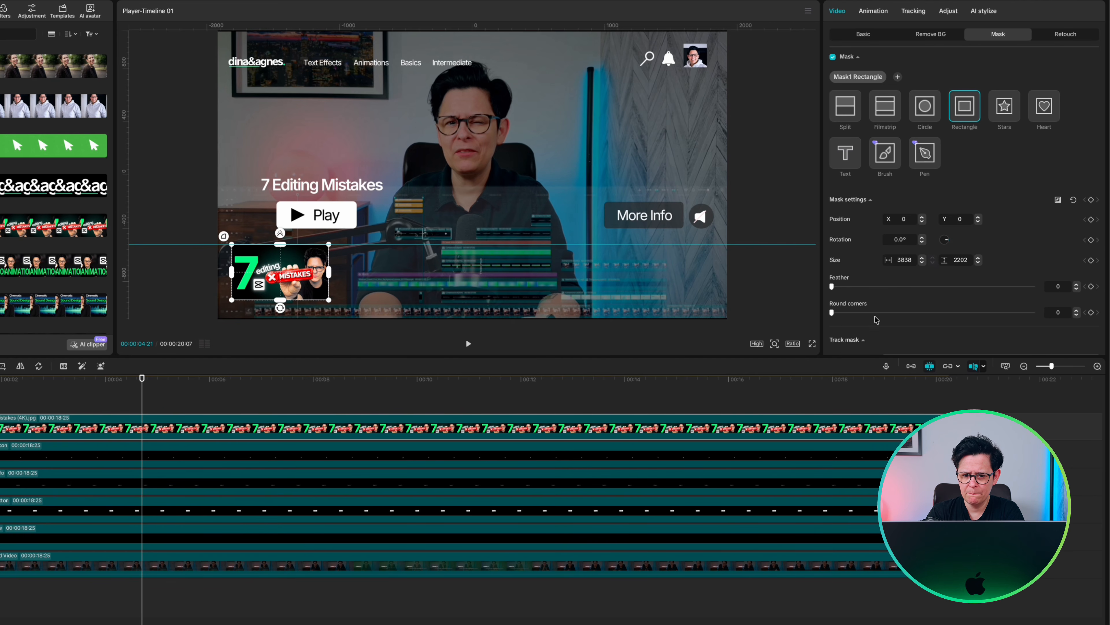
{"action": "left_click_drag", "start_coordinate": [842, 313], "coordinate": [841, 313]}
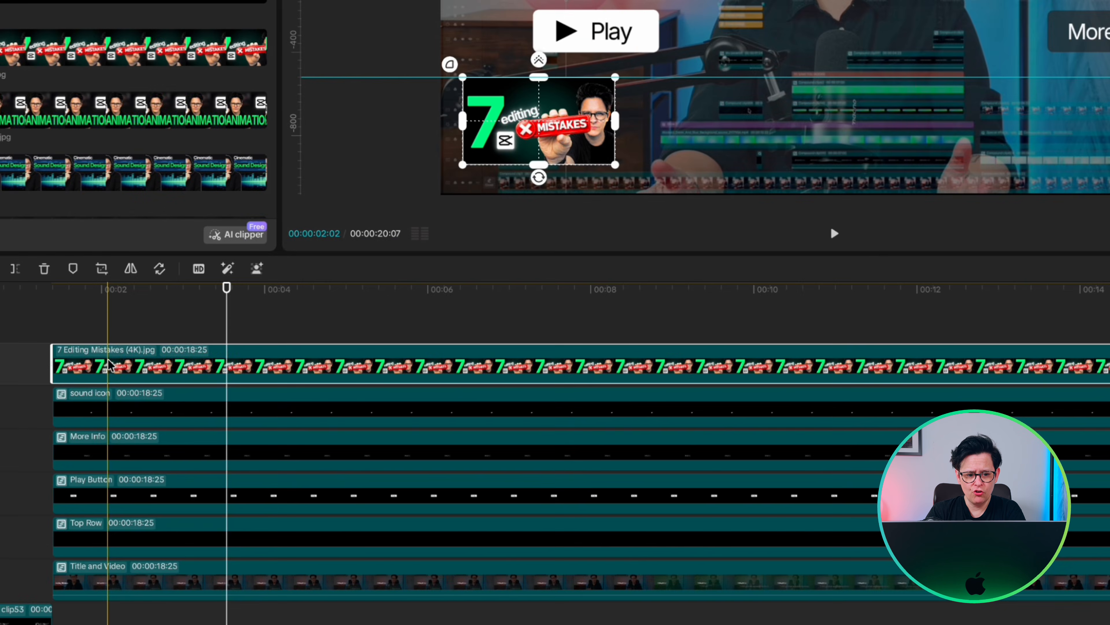
- Duplicate the 7 Editing Mistakes clip, replace the copy with the Text Animations thumbnail and place it beside the first thumbnail
{"action": "left_click_drag", "start_coordinate": [7, 424], "coordinate": [7, 411]}
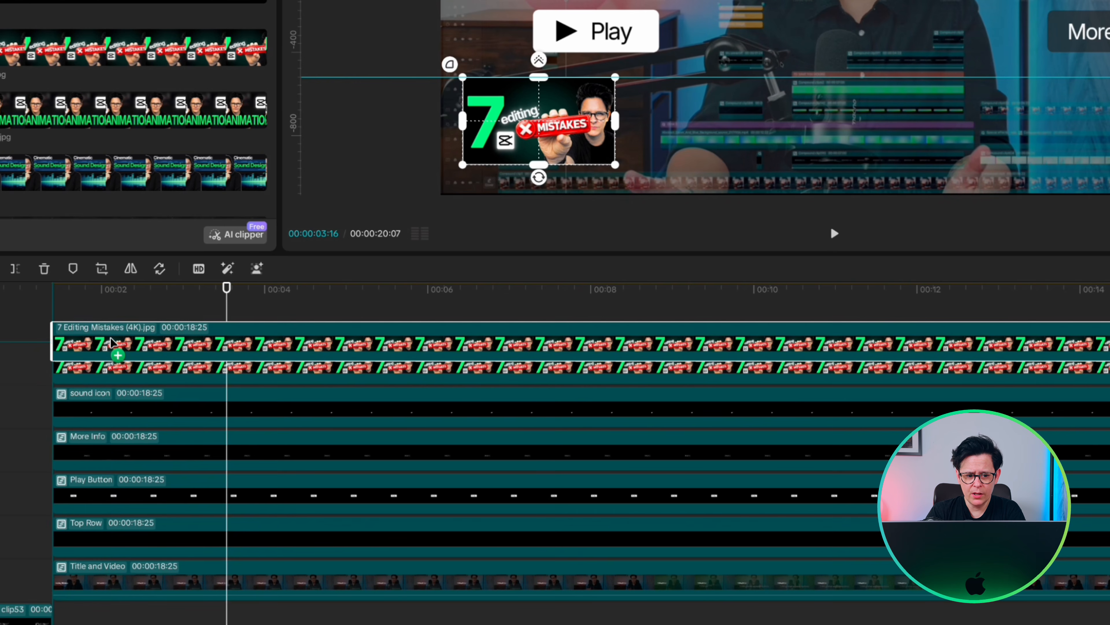
{"action": "left_click_drag", "start_coordinate": [111, 339], "coordinate": [110, 342]}
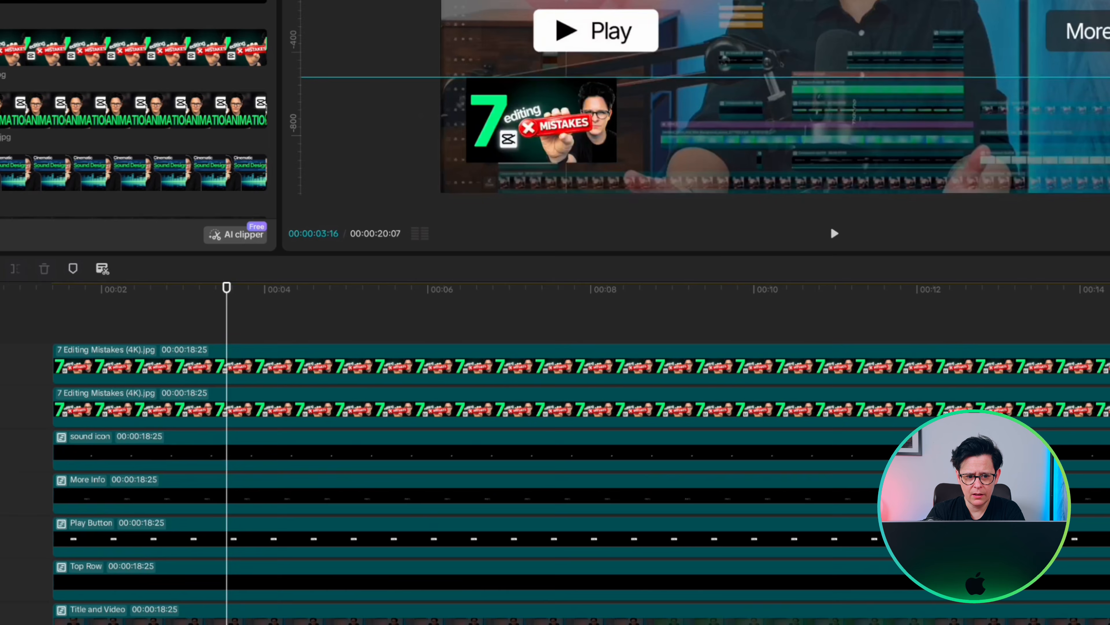
{"action": "left_click_drag", "start_coordinate": [256, 118], "coordinate": [95, 360]}
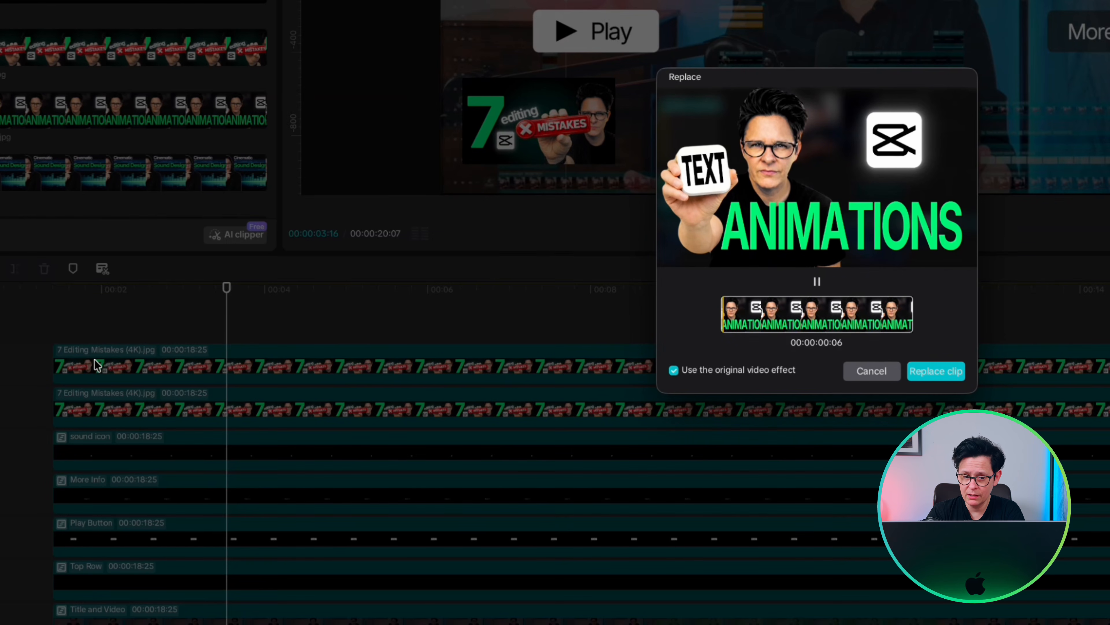
{"action": "left_click", "coordinate": [943, 370]}
{"action": "left_click_drag", "start_coordinate": [615, 131], "coordinate": [684, 129]}
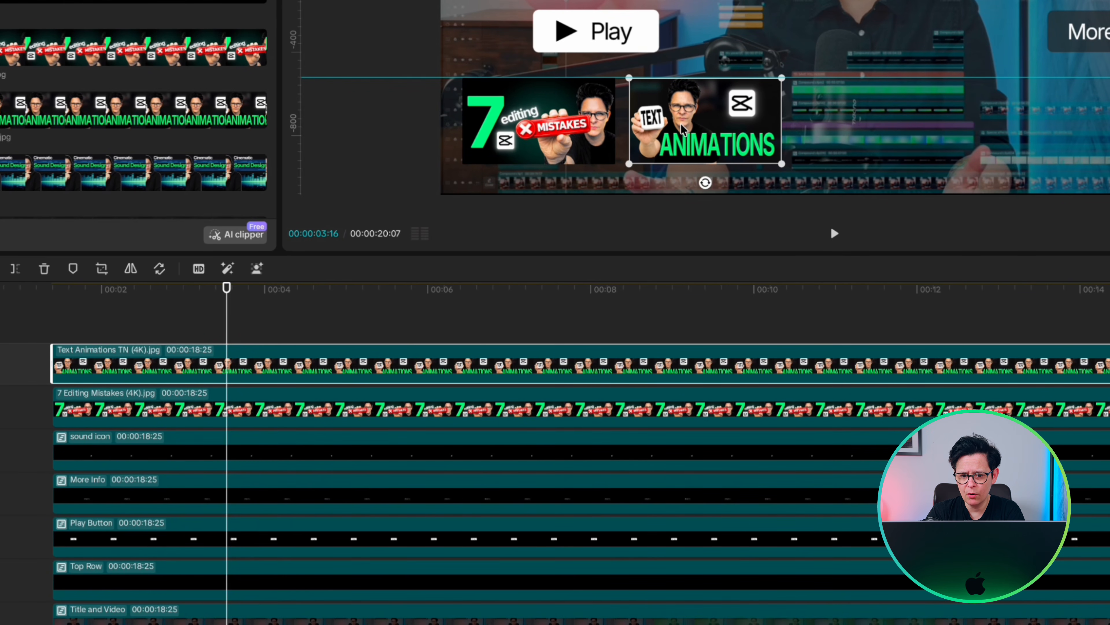
- Duplicate the Text Animations clip, replace the copy with the Sound Design thumbnail and place it next in the row
{"action": "left_click_drag", "start_coordinate": [72, 366], "coordinate": [72, 339]}
{"action": "left_click_drag", "start_coordinate": [8, 172], "coordinate": [126, 353]}
{"action": "left_click", "coordinate": [905, 371]}
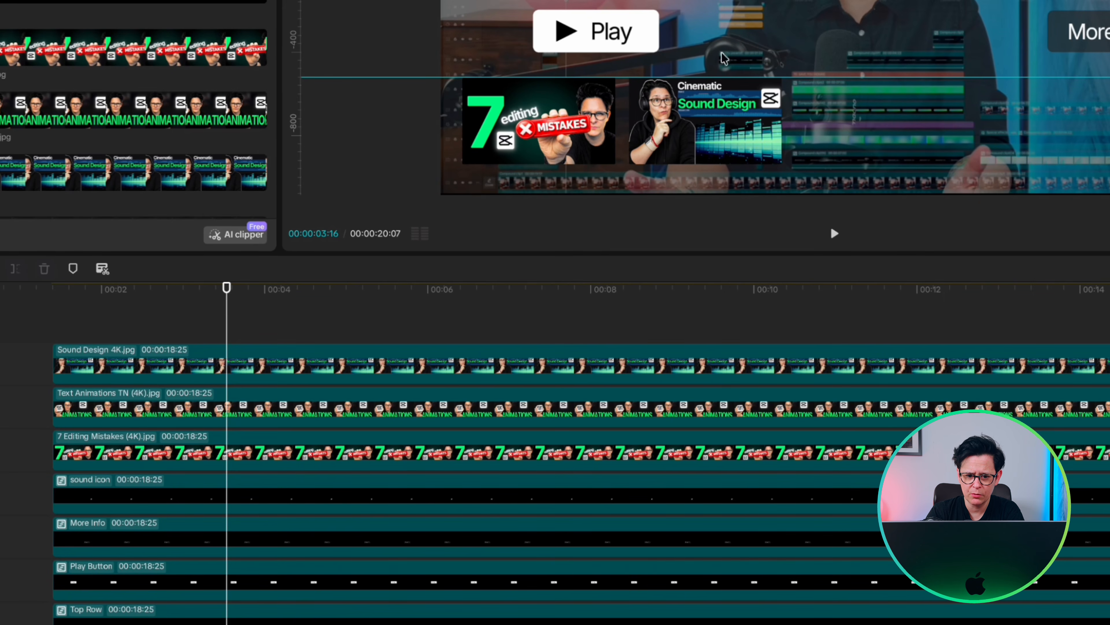
{"action": "left_click", "coordinate": [715, 125]}
{"action": "left_click_drag", "start_coordinate": [716, 125], "coordinate": [879, 124]}
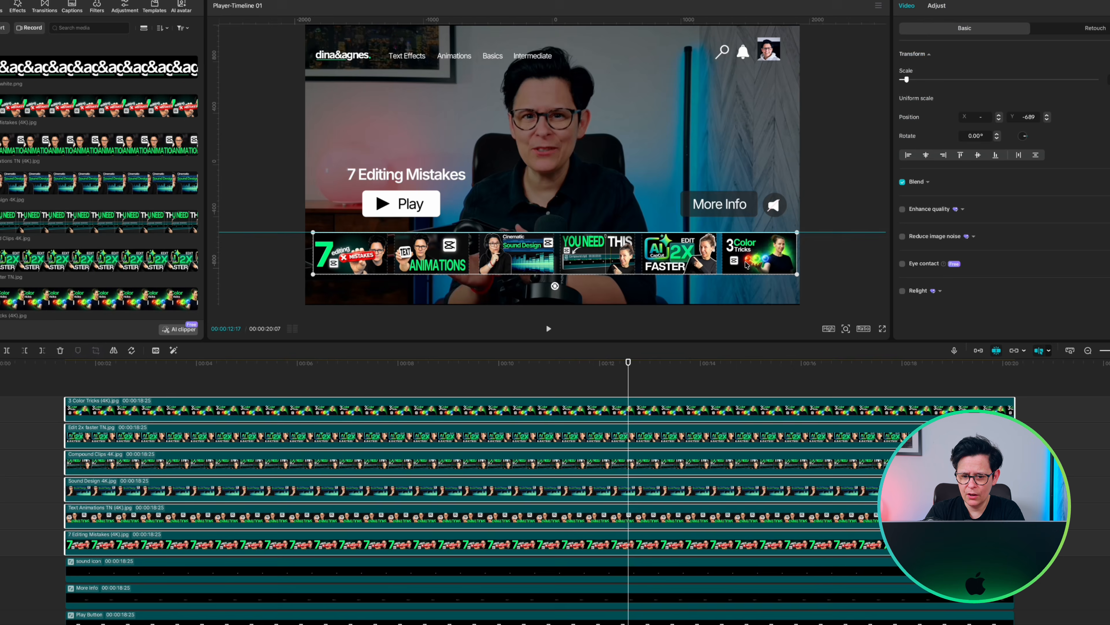
- Combine the six thumbnail clips into one compound clip, scale it to 163% and set its position to X 0, Y 346
{"action": "right_click", "coordinate": [329, 406]}
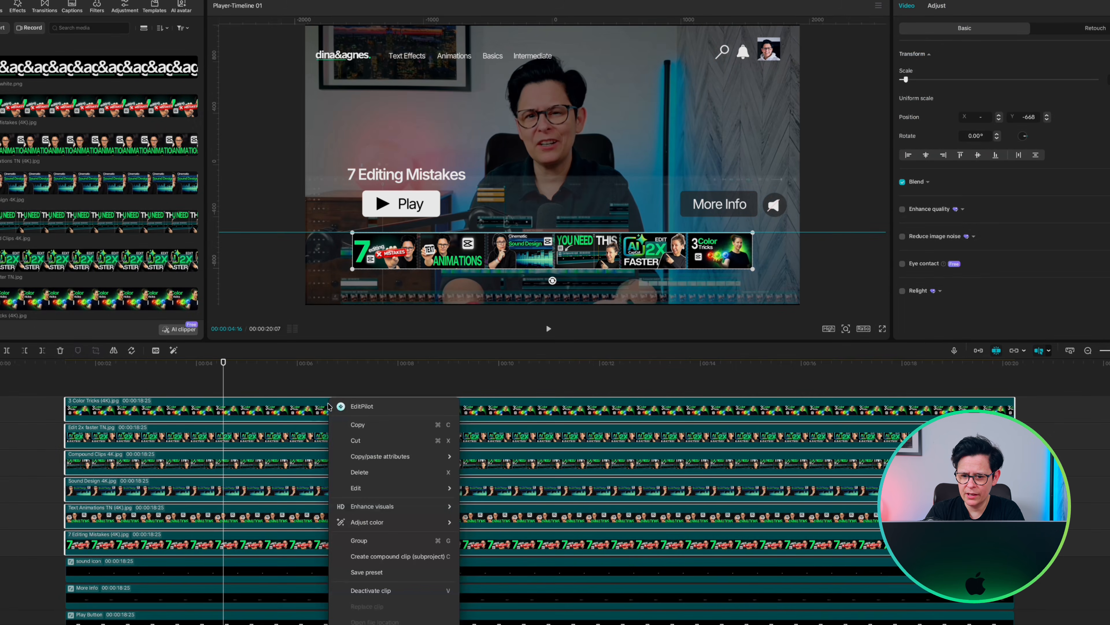
{"action": "left_click", "coordinate": [380, 556]}
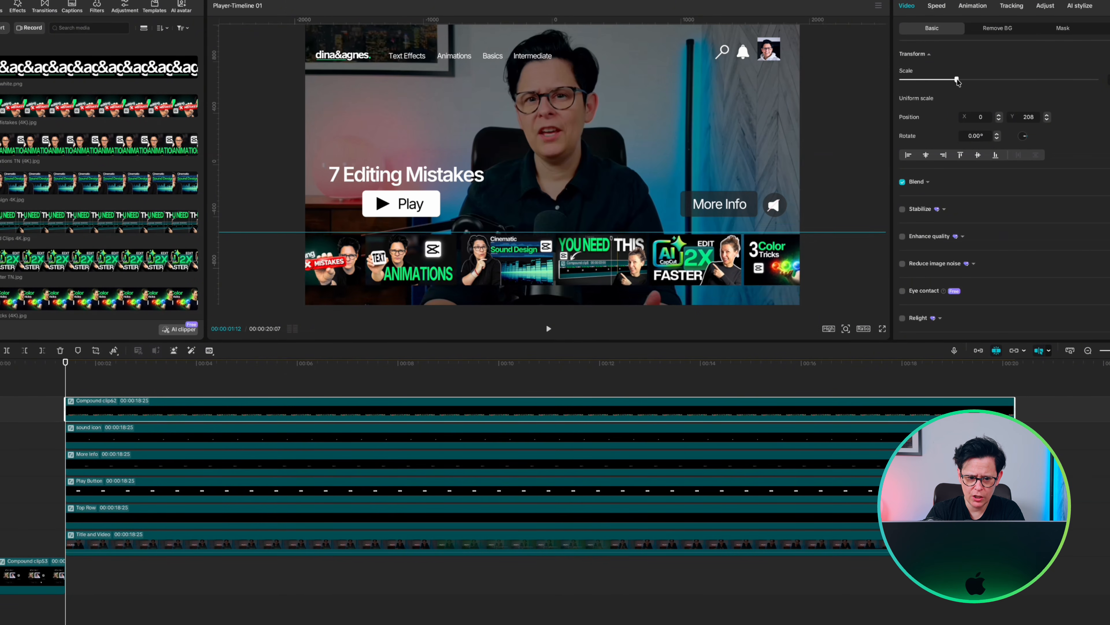
{"action": "left_click_drag", "start_coordinate": [957, 80], "coordinate": [965, 80]}
{"action": "left_click_drag", "start_coordinate": [642, 274], "coordinate": [642, 265]}
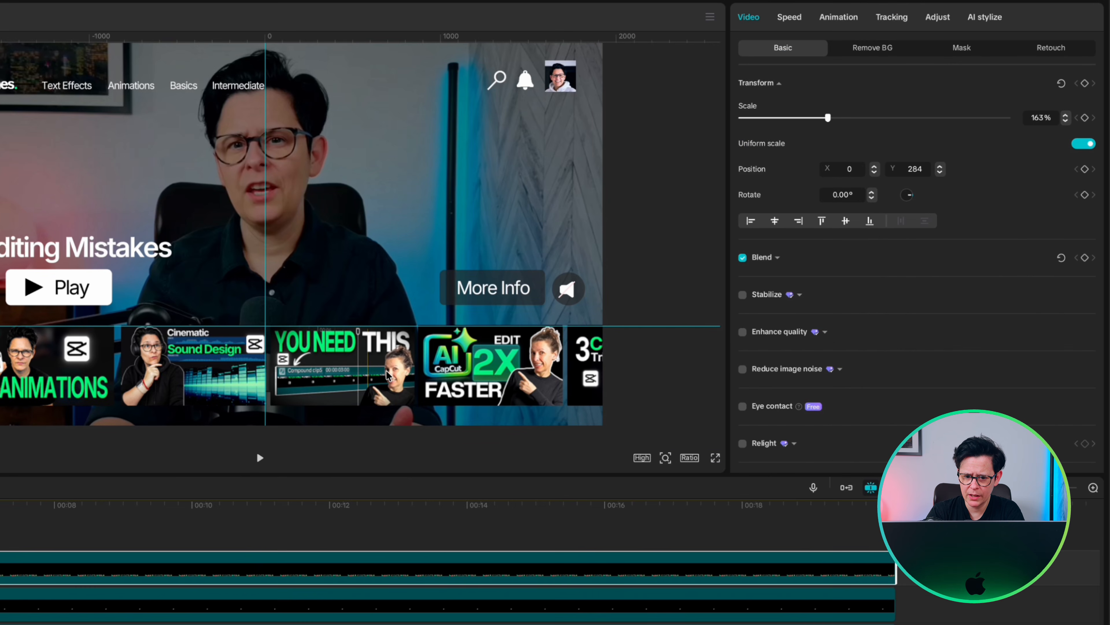
{"action": "left_click_drag", "start_coordinate": [388, 374], "coordinate": [387, 375]}
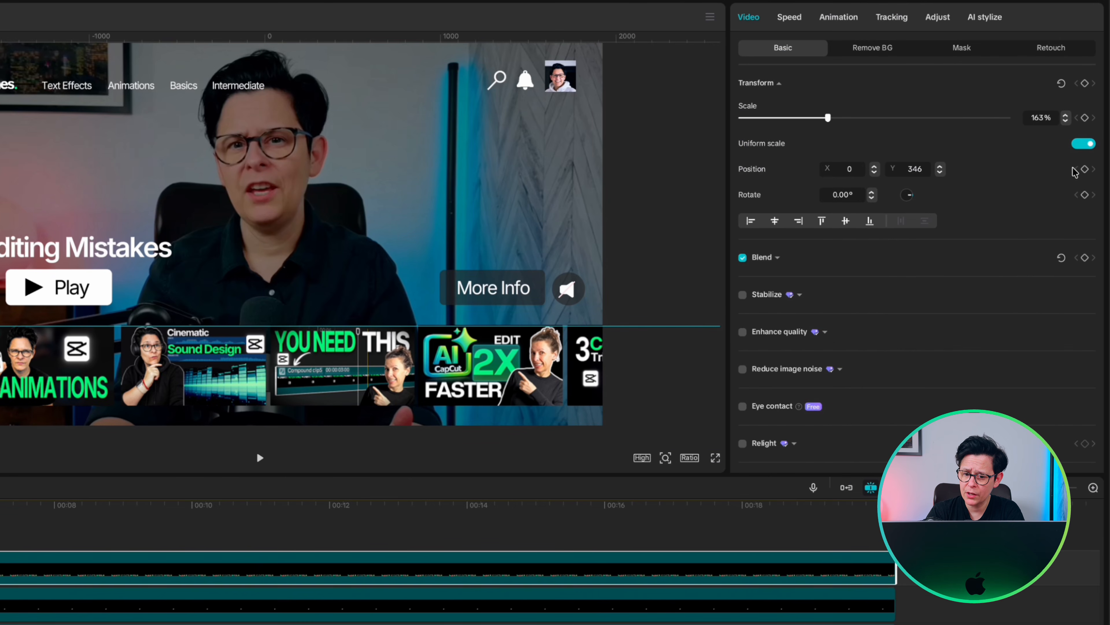
- Keyframe the thumbnail row's position so it slides from the 3 Color Tricks end at 00:00:01:12 to the 7 Editing Mistakes end at 00:00:20:03
{"action": "left_click", "coordinate": [1085, 169]}
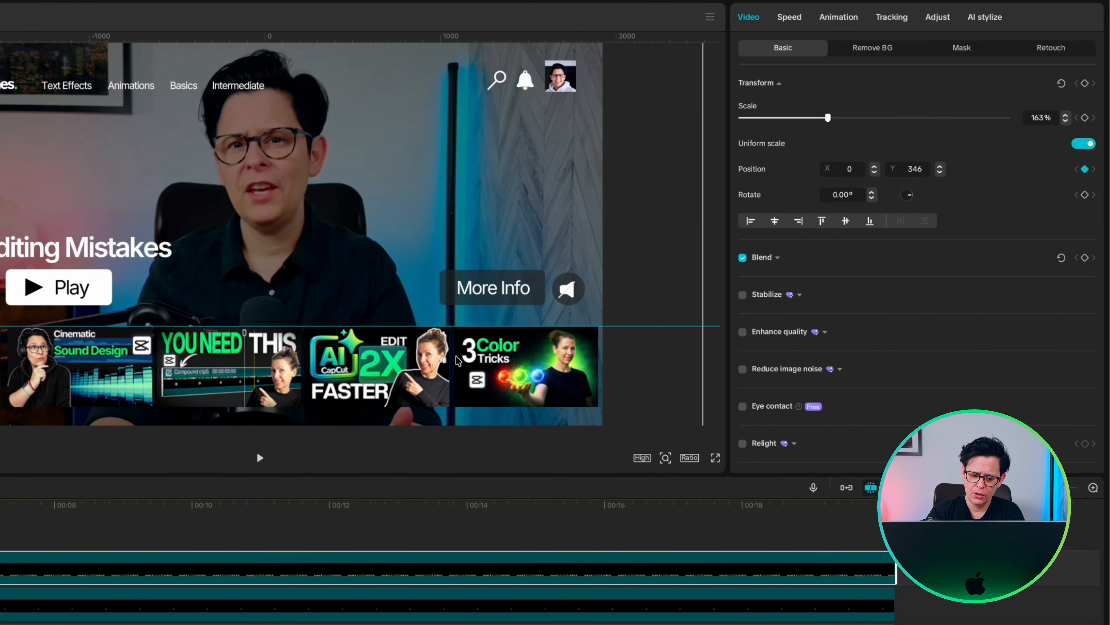
{"action": "left_click_drag", "start_coordinate": [458, 362], "coordinate": [457, 362]}
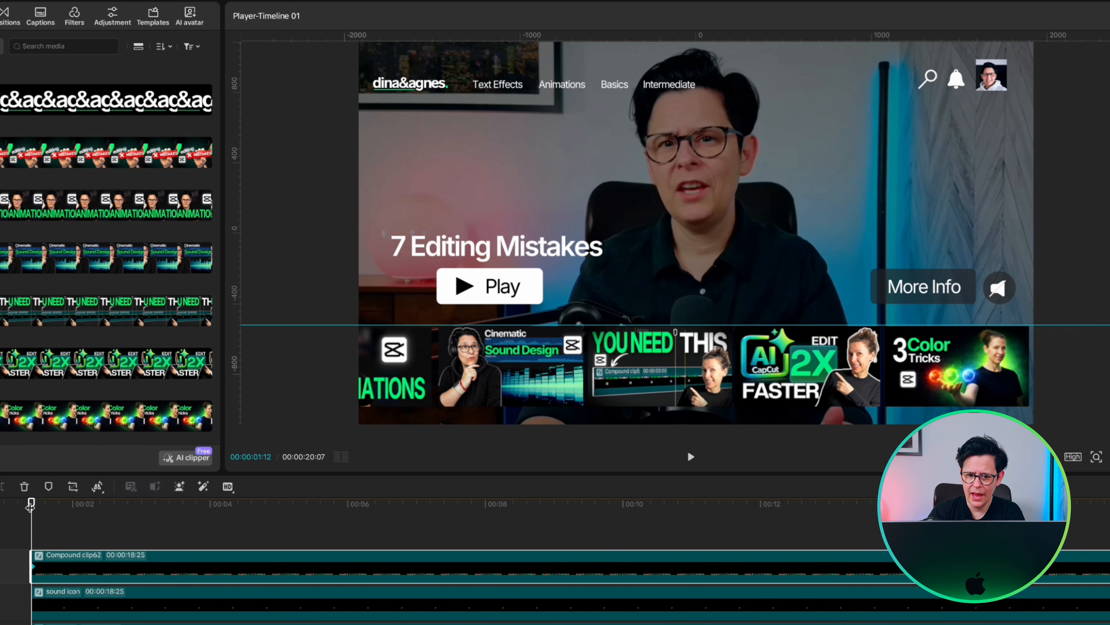
{"action": "left_click_drag", "start_coordinate": [30, 507], "coordinate": [1109, 529]}
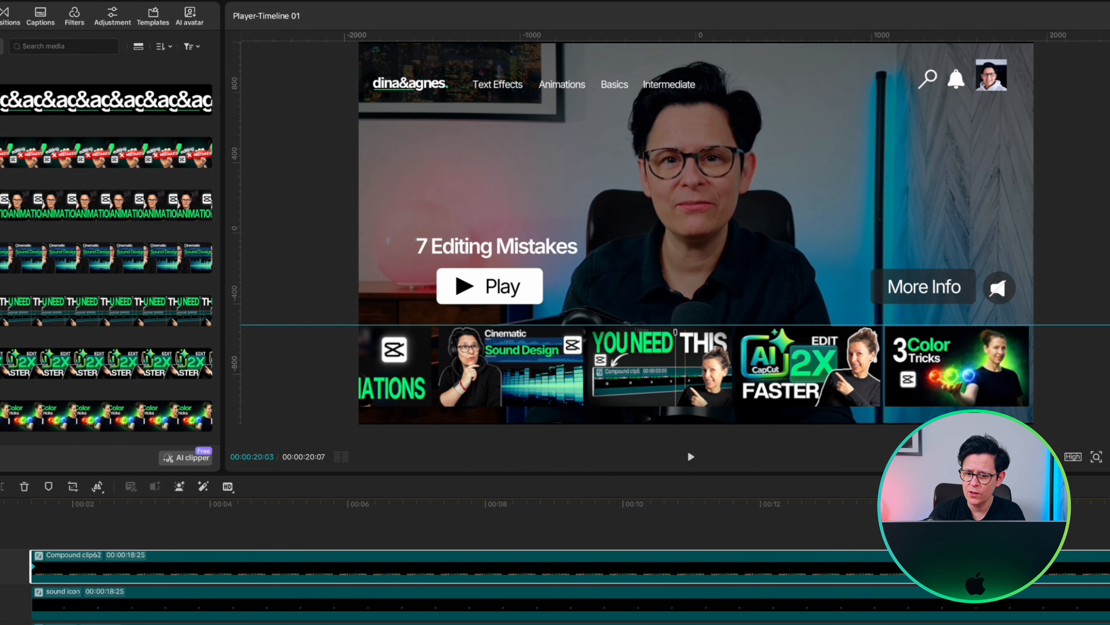
{"action": "left_click_drag", "start_coordinate": [384, 375], "coordinate": [610, 371]}
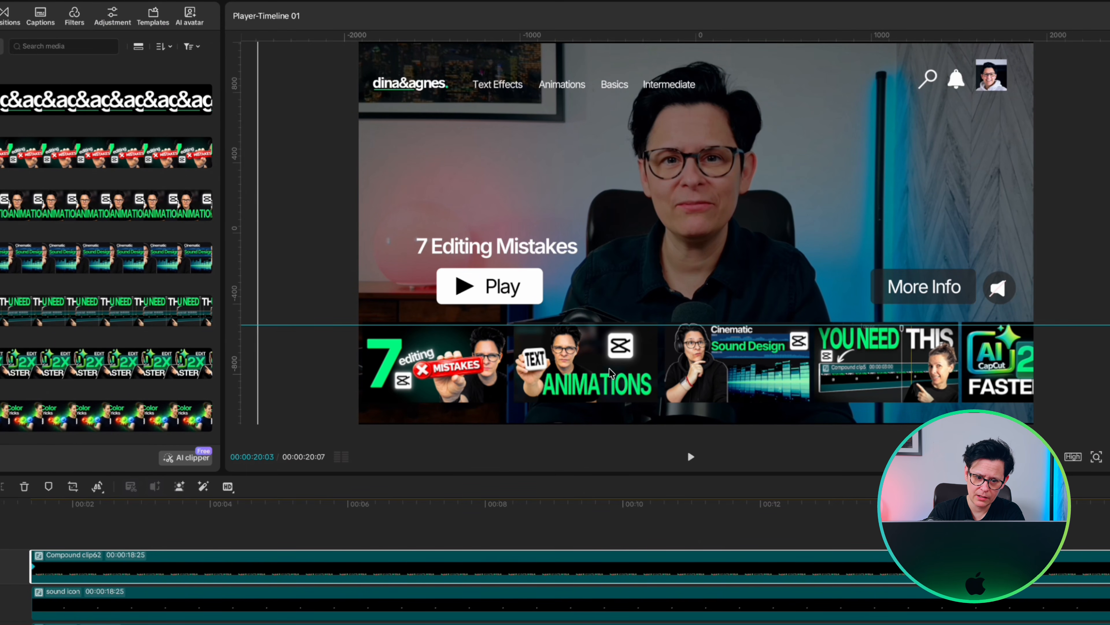
- Play back the home screen to check the thumbnail row's slide and the cursor animation
{"action": "left_click_drag", "start_coordinate": [29, 516], "coordinate": [458, 553]}
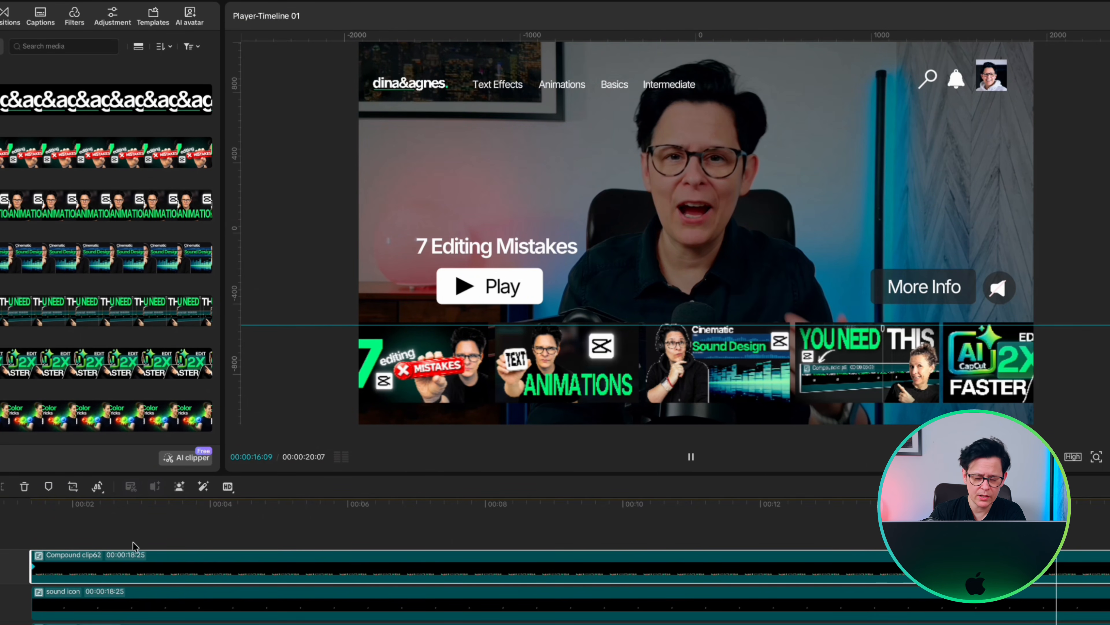
{"action": "left_click", "coordinate": [35, 523]}
{"action": "left_click_drag", "start_coordinate": [704, 446], "coordinate": [704, 446]}
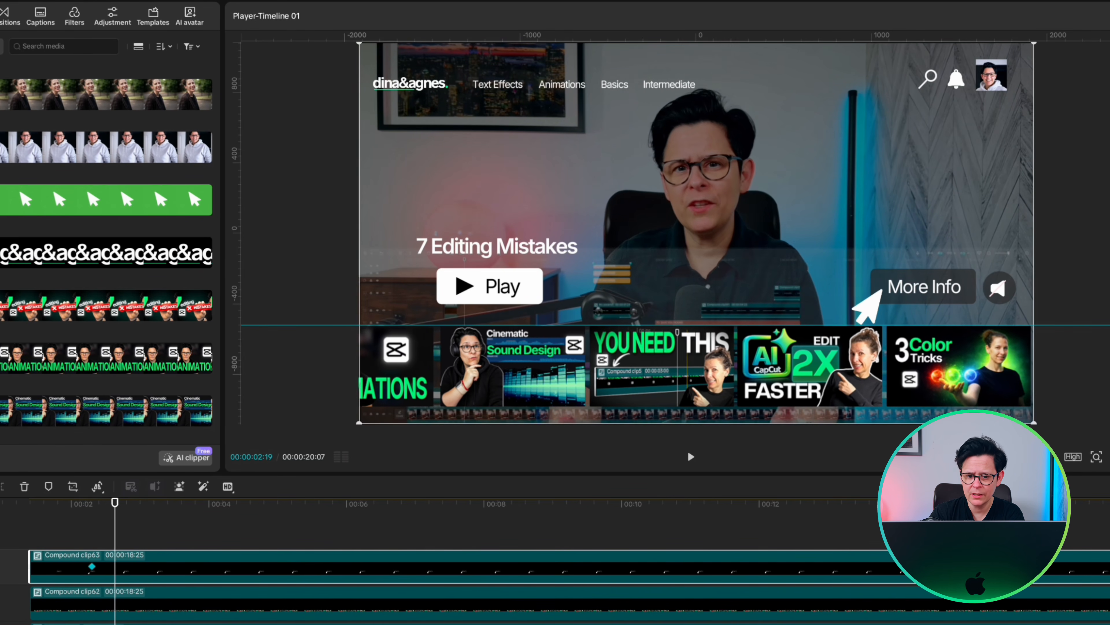
{"action": "key", "text": "space"}
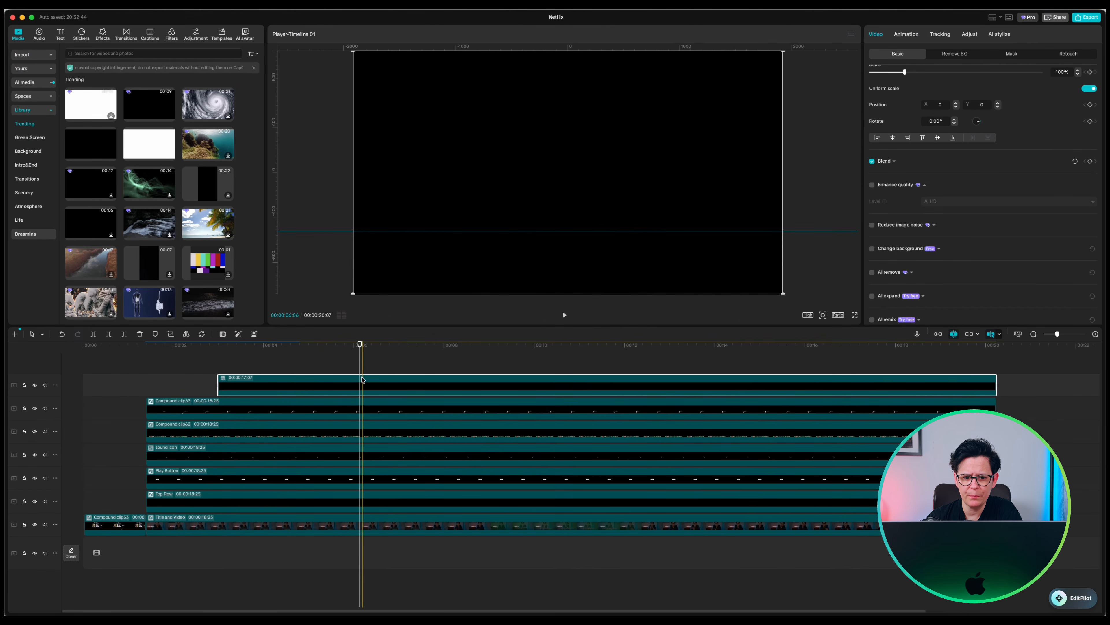
- Lower the black overlay clip's opacity to 50% and give it Fade In and Fade Out animations
{"action": "left_click", "coordinate": [925, 162]}
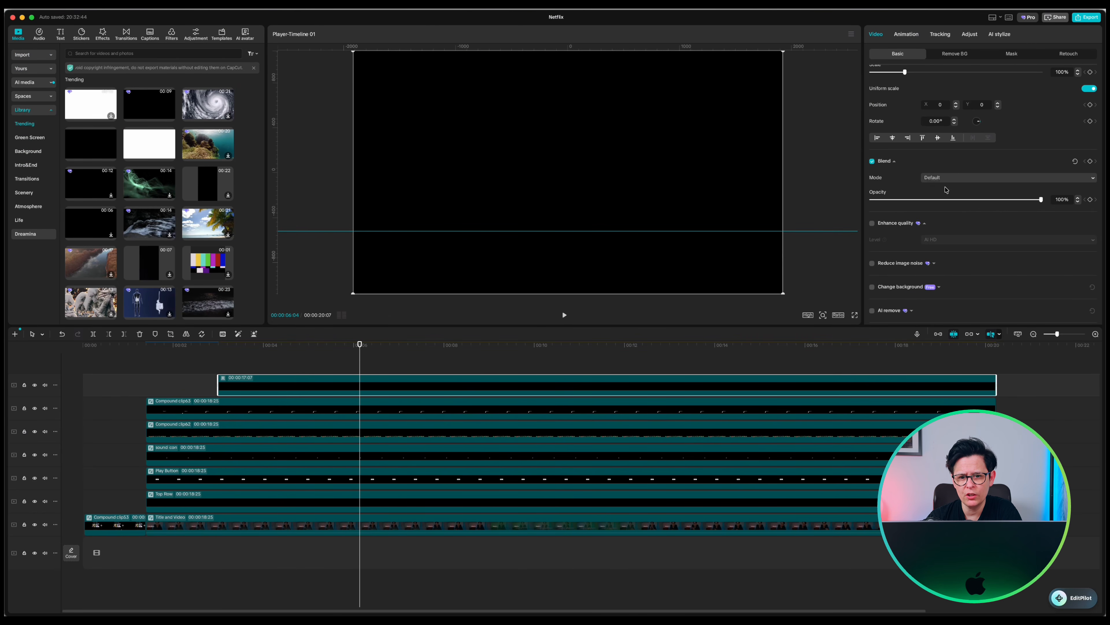
{"action": "left_click_drag", "start_coordinate": [937, 200], "coordinate": [947, 200]}
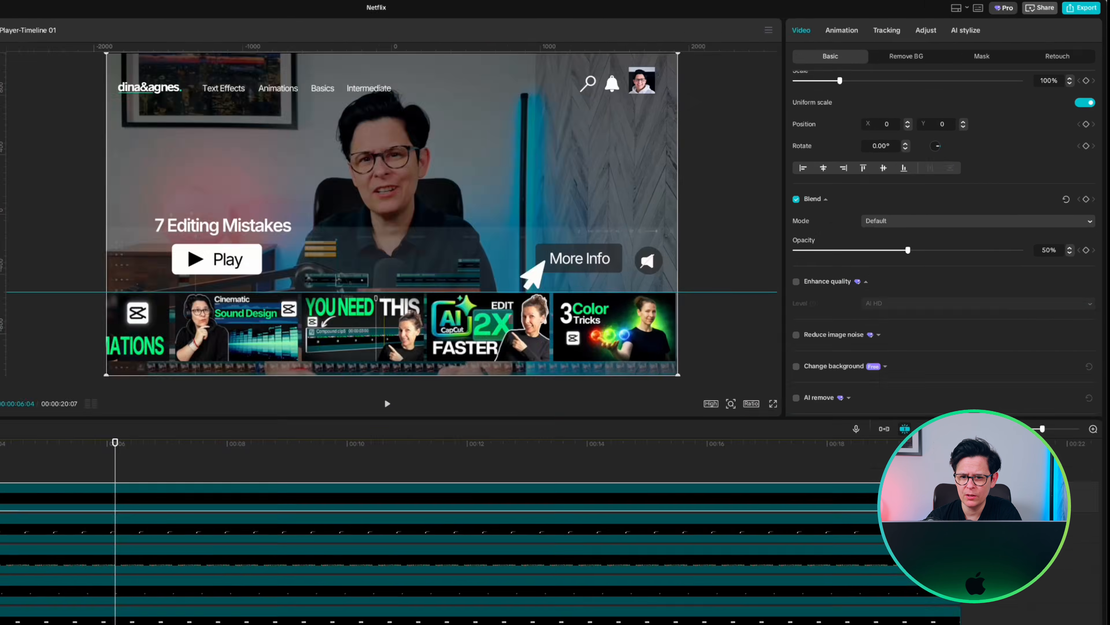
{"action": "left_click", "coordinate": [907, 34]}
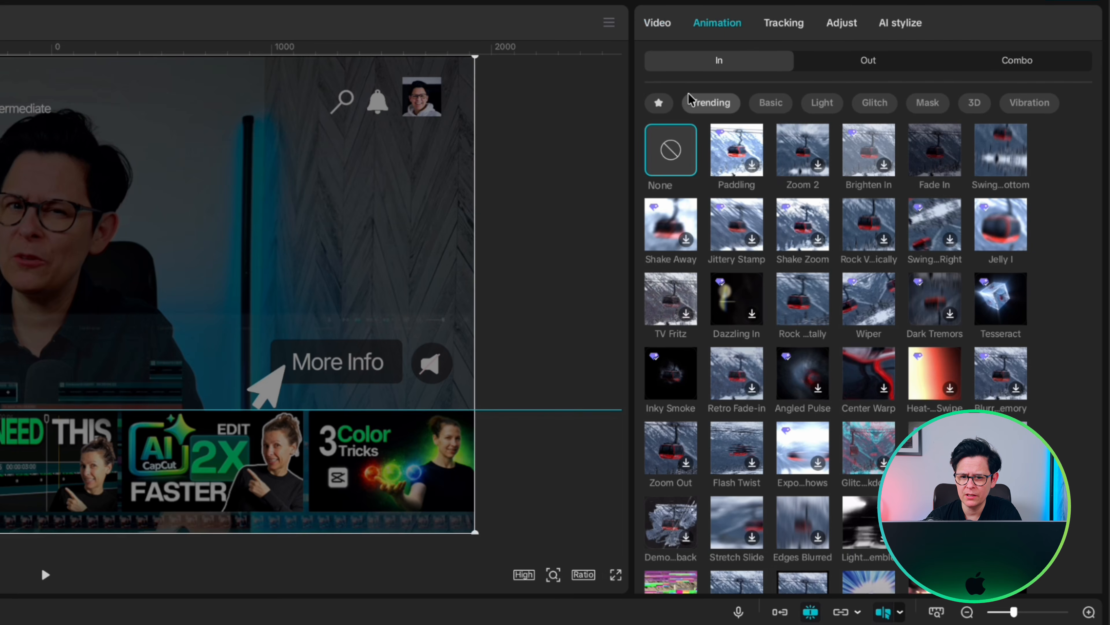
{"action": "left_click", "coordinate": [659, 103]}
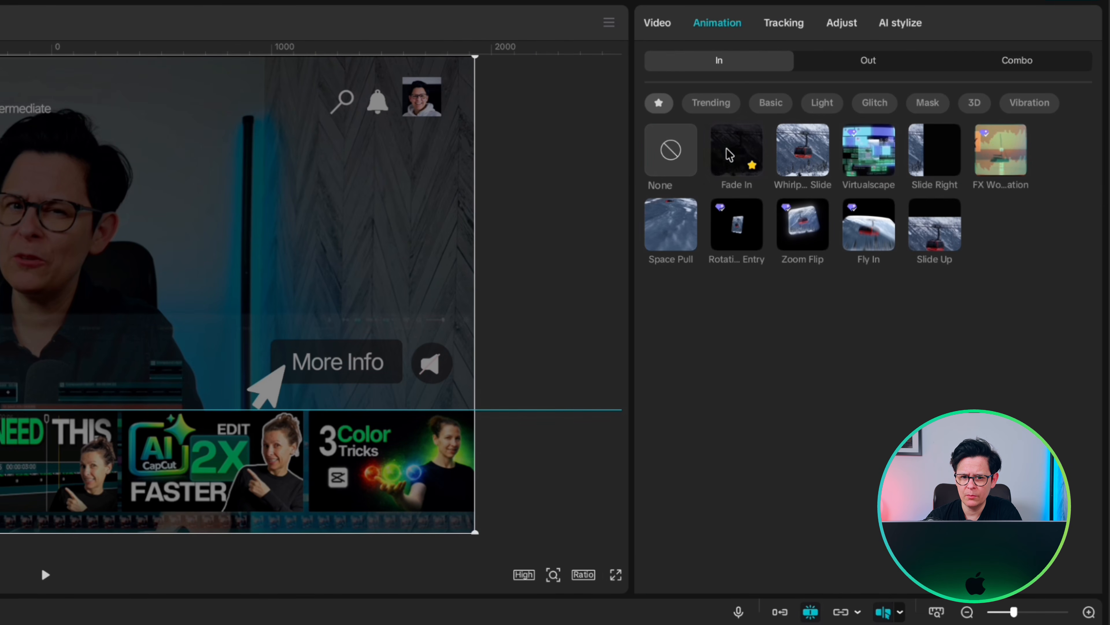
{"action": "left_click", "coordinate": [735, 149]}
{"action": "left_click", "coordinate": [833, 65]}
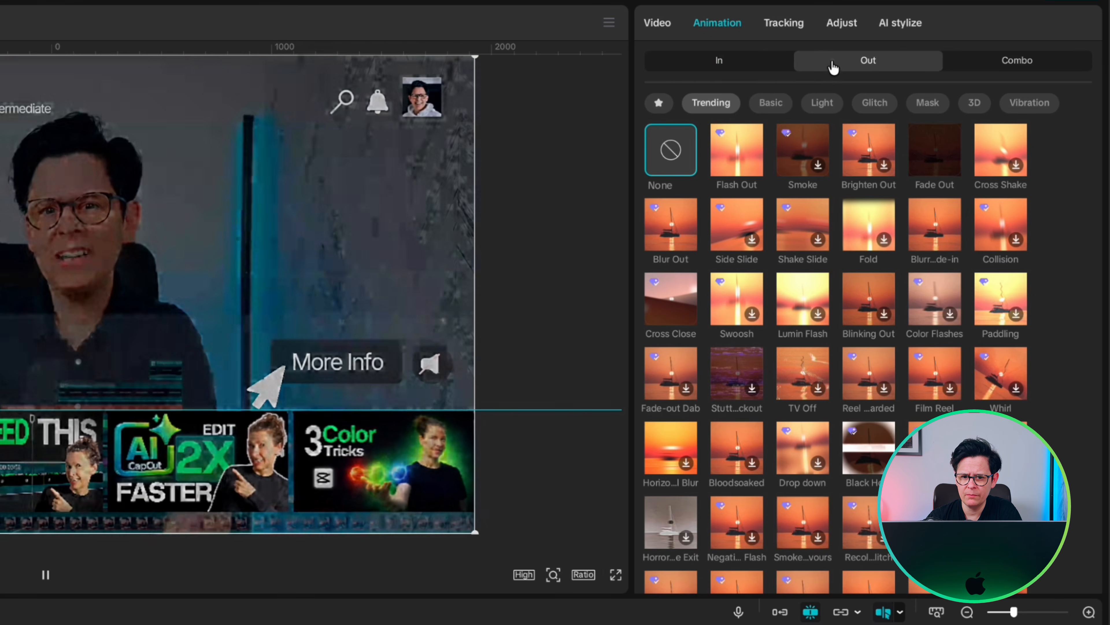
{"action": "left_click", "coordinate": [936, 154]}
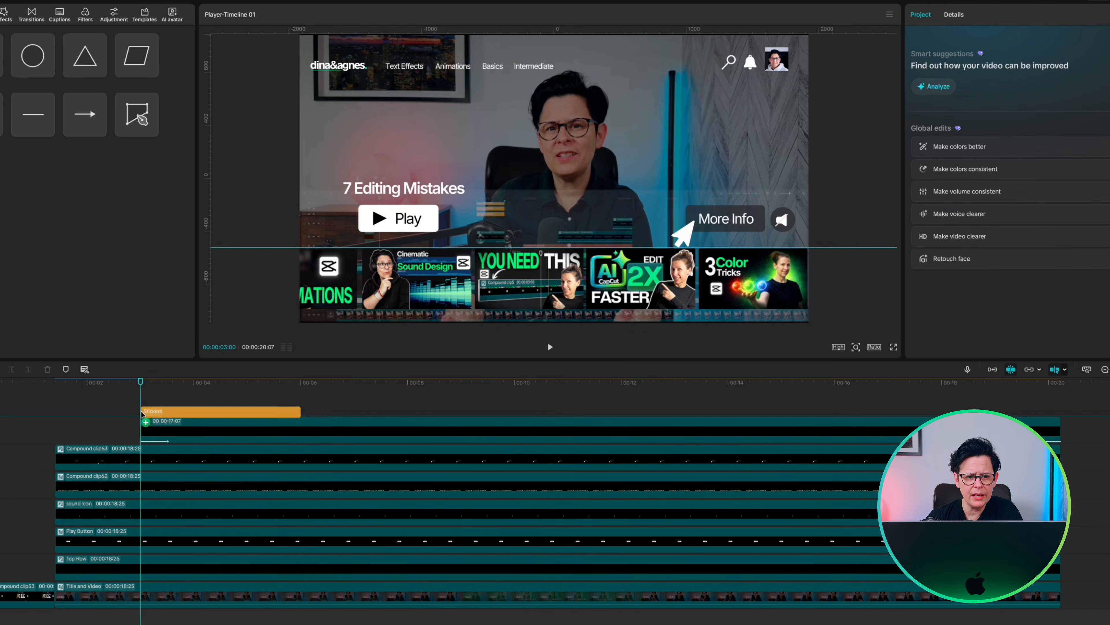
- Reshape the new rounded rectangle into a tall centred panel reaching the frame's lower edge and fill it with dark grey
{"action": "left_click_drag", "start_coordinate": [551, 237], "coordinate": [551, 330]}
{"action": "left_click_drag", "start_coordinate": [553, 244], "coordinate": [553, 255]}
{"action": "left_click_drag", "start_coordinate": [554, 43], "coordinate": [555, 54]}
{"action": "left_click_drag", "start_coordinate": [597, 188], "coordinate": [681, 188]}
{"action": "left_click", "coordinate": [965, 229]}
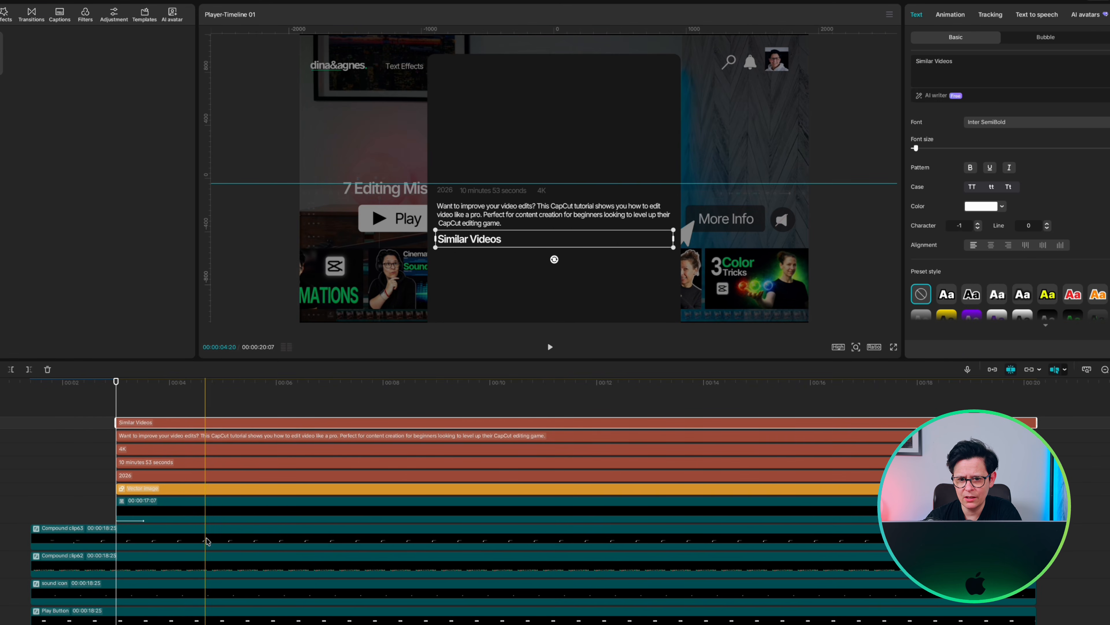
- Duplicate the thumbnail row clip above the Similar Videos text and mask it with a rectangle showing only three thumbnails inside the panel
{"action": "left_click", "coordinate": [57, 557]}
{"action": "left_click_drag", "start_coordinate": [57, 558], "coordinate": [144, 404]}
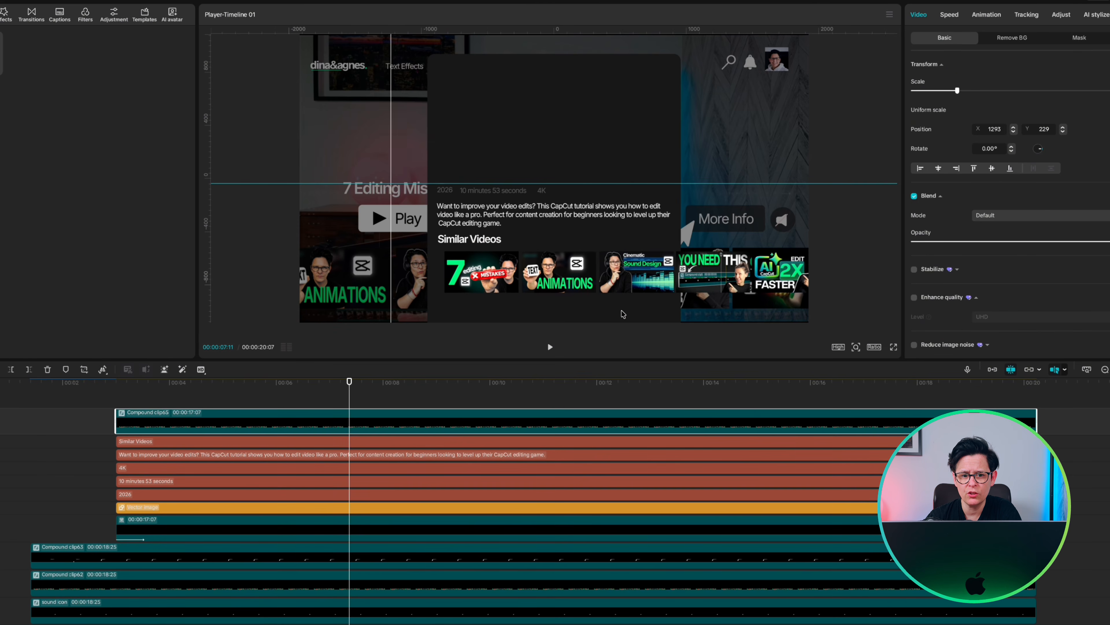
{"action": "left_click", "coordinate": [1079, 37]}
{"action": "left_click", "coordinate": [1045, 109]}
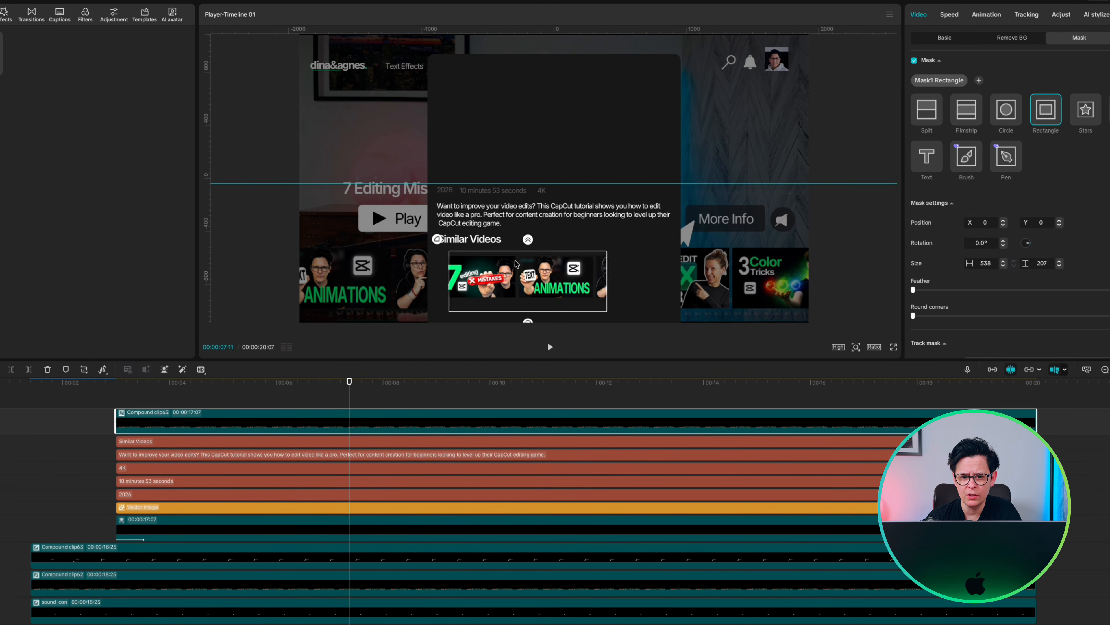
{"action": "left_click_drag", "start_coordinate": [447, 280], "coordinate": [471, 285]}
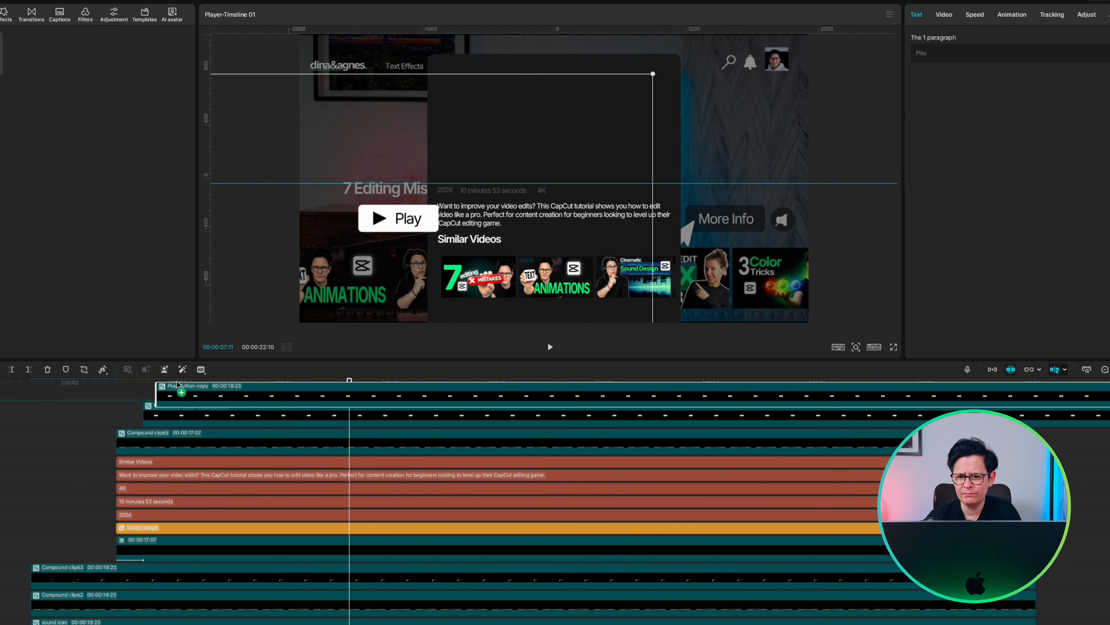
- Align the duplicated Play button clip with the panel clips, shrink it and place it inside the panel above the 2026 text
{"action": "left_click_drag", "start_coordinate": [177, 383], "coordinate": [135, 407]}
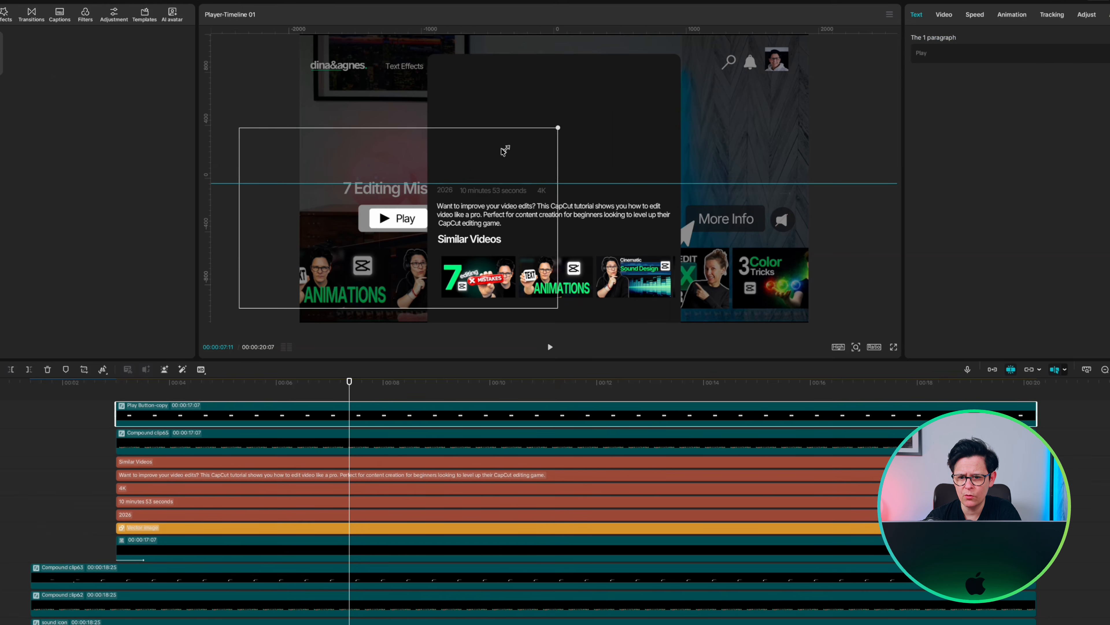
{"action": "left_click_drag", "start_coordinate": [505, 150], "coordinate": [502, 159]}
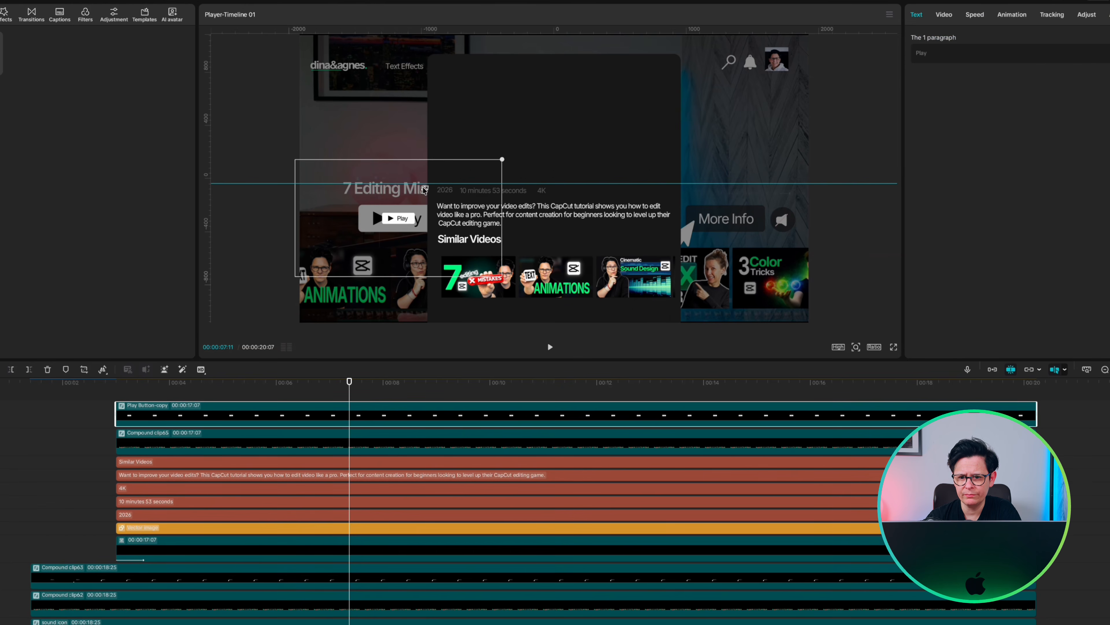
{"action": "left_click_drag", "start_coordinate": [412, 217], "coordinate": [485, 163]}
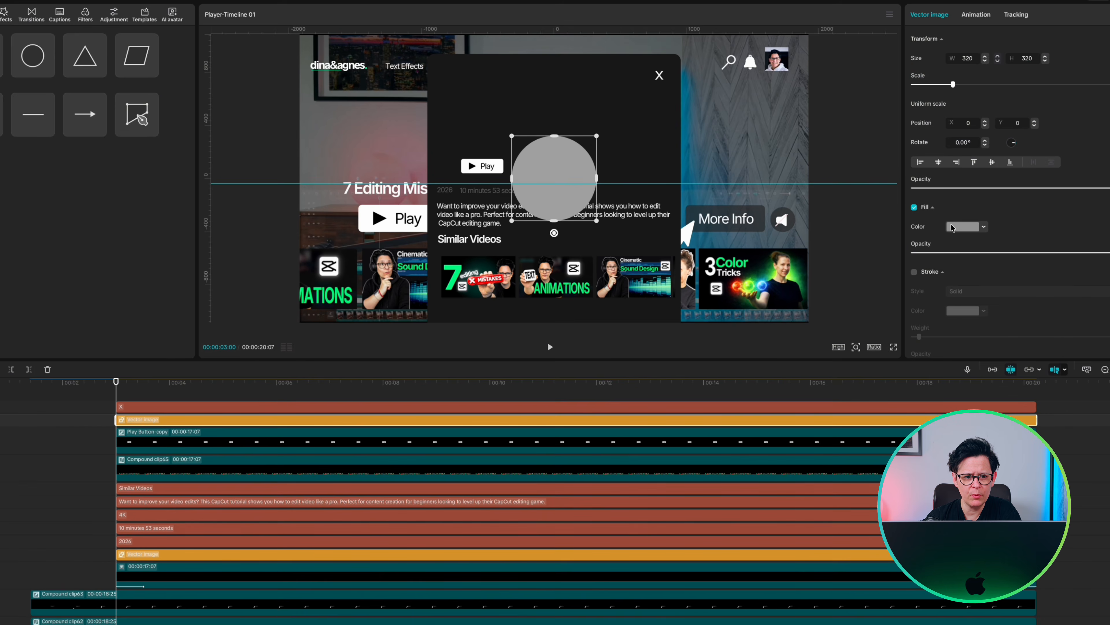
- Fill the new circle with white FFFFFF, shrink it to about 61 by 61 and place it behind the panel's X
{"action": "left_click", "coordinate": [965, 226]}
{"action": "left_click", "coordinate": [962, 374]}
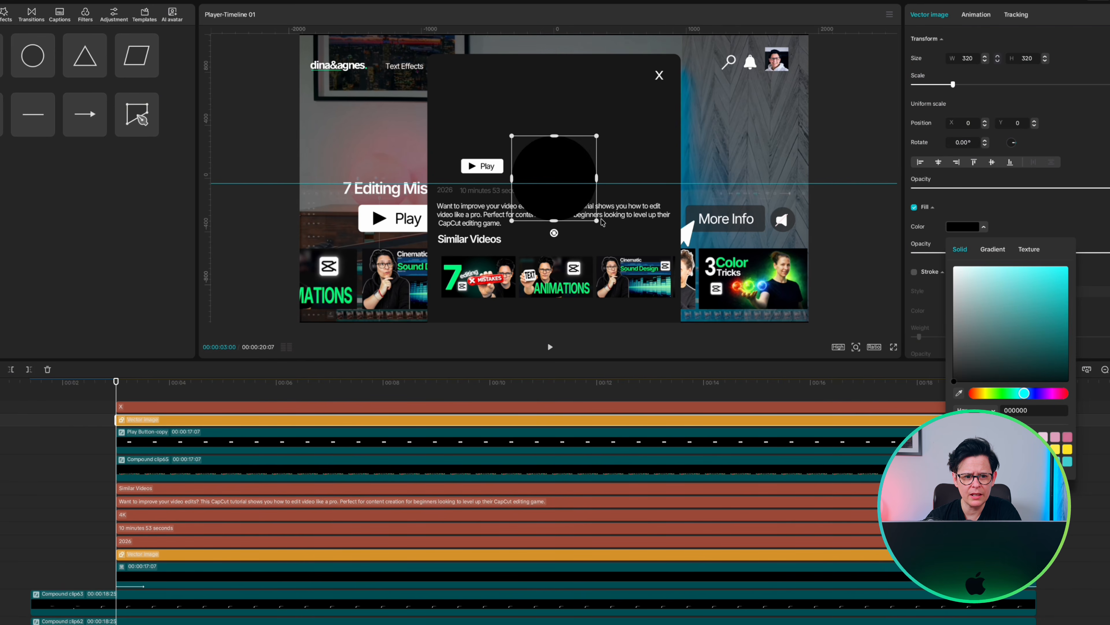
{"action": "left_click_drag", "start_coordinate": [597, 221], "coordinate": [577, 202]}
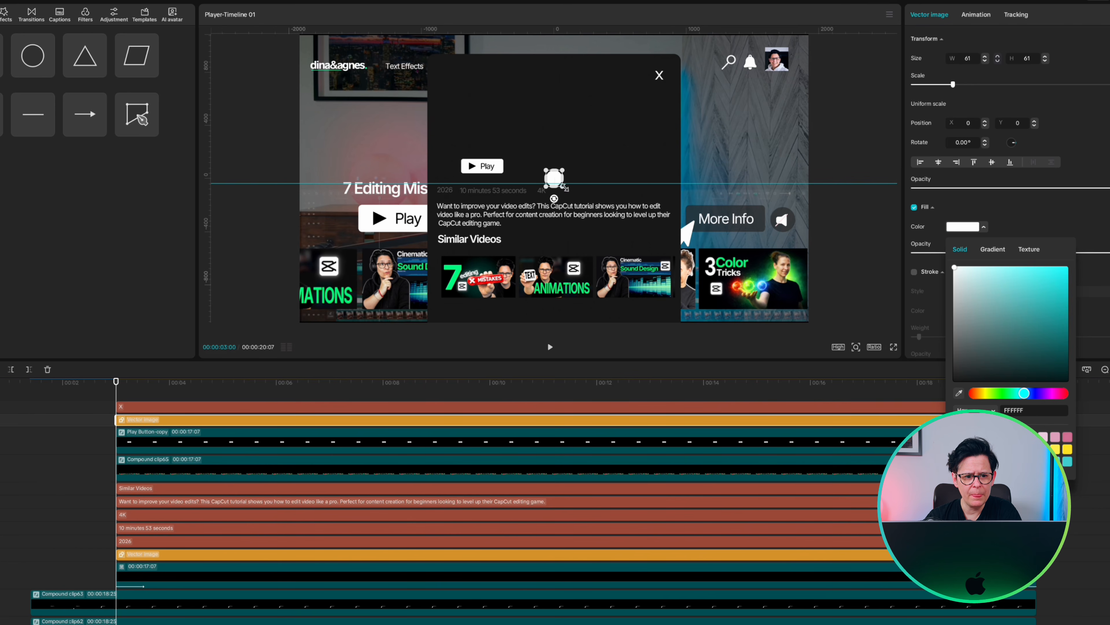
{"action": "left_click_drag", "start_coordinate": [554, 179], "coordinate": [603, 136]}
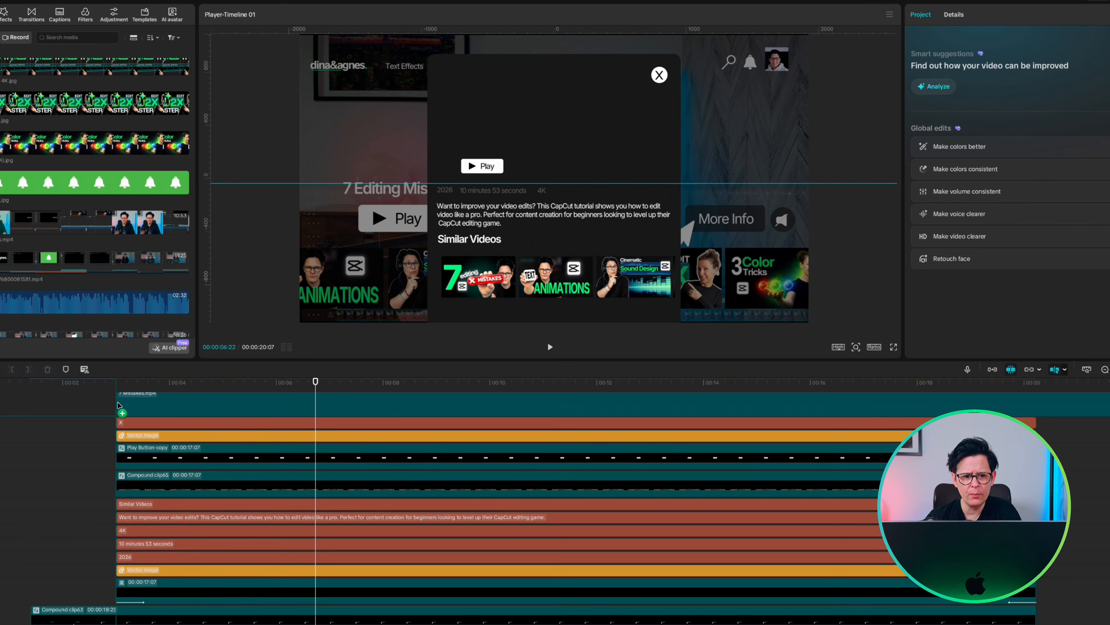
- Add 7 Mistakes.mp4 above the panel clips, scale it to the panel's width and move it to the panel's upper part, about Y 394
{"action": "left_click_drag", "start_coordinate": [118, 404], "coordinate": [119, 412]}
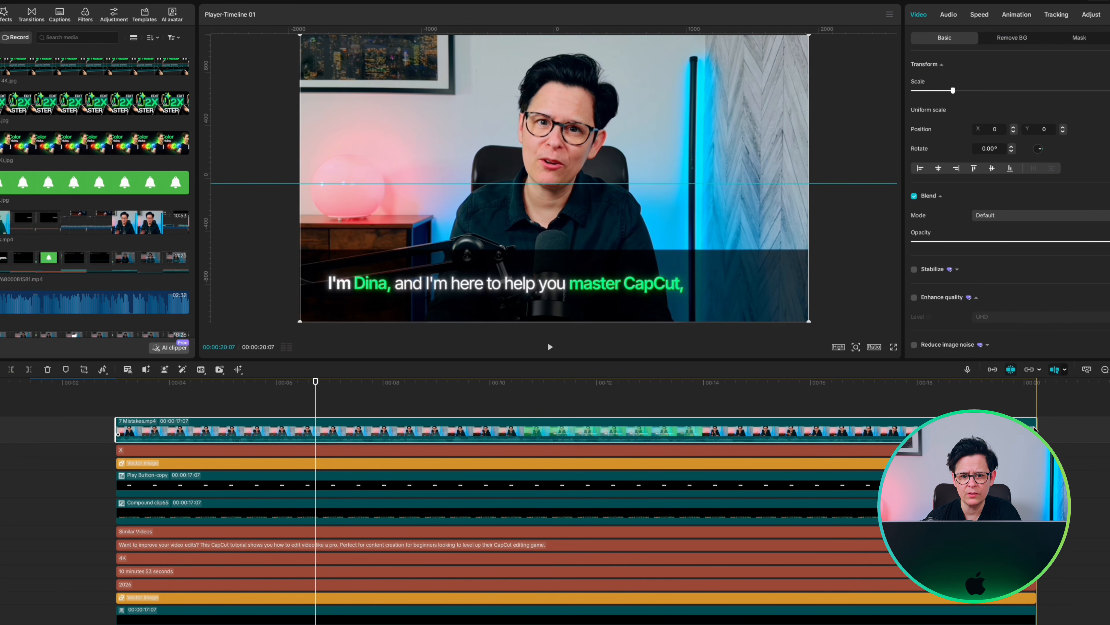
{"action": "left_click_drag", "start_coordinate": [809, 322], "coordinate": [623, 209]}
{"action": "left_click_drag", "start_coordinate": [553, 152], "coordinate": [553, 103]}
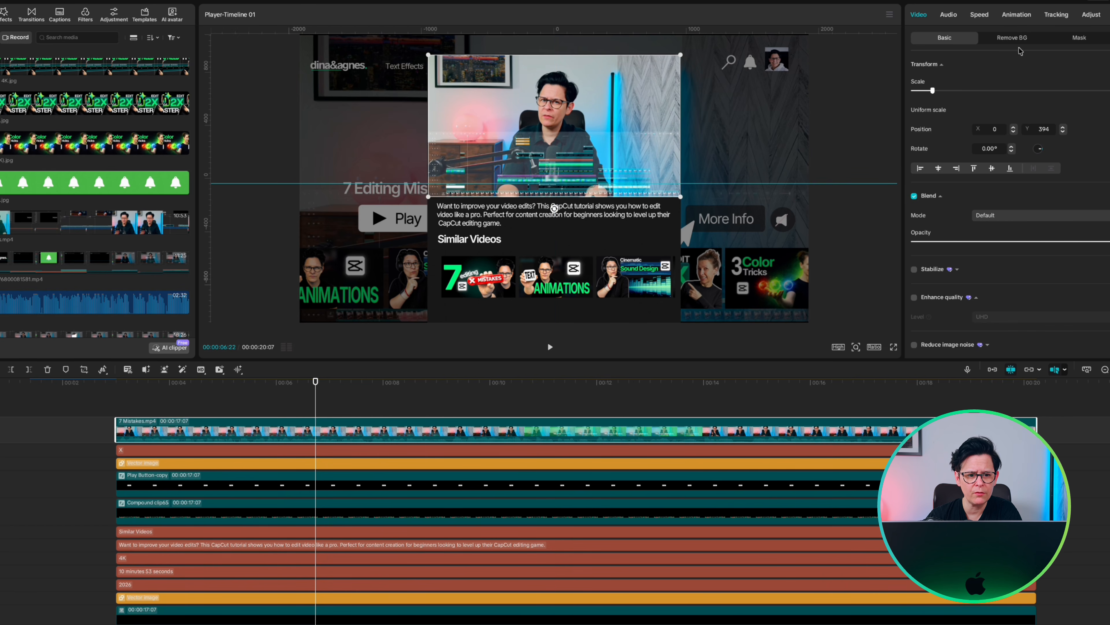
- Mask the 7 Mistakes.mp4 clip and adjust the mask's shape and edges to fit the upper part of the panel
{"action": "left_click", "coordinate": [1079, 38]}
{"action": "left_click", "coordinate": [1006, 109]}
{"action": "left_click_drag", "start_coordinate": [591, 127], "coordinate": [634, 127]}
{"action": "left_click_drag", "start_coordinate": [553, 77], "coordinate": [554, 48]}
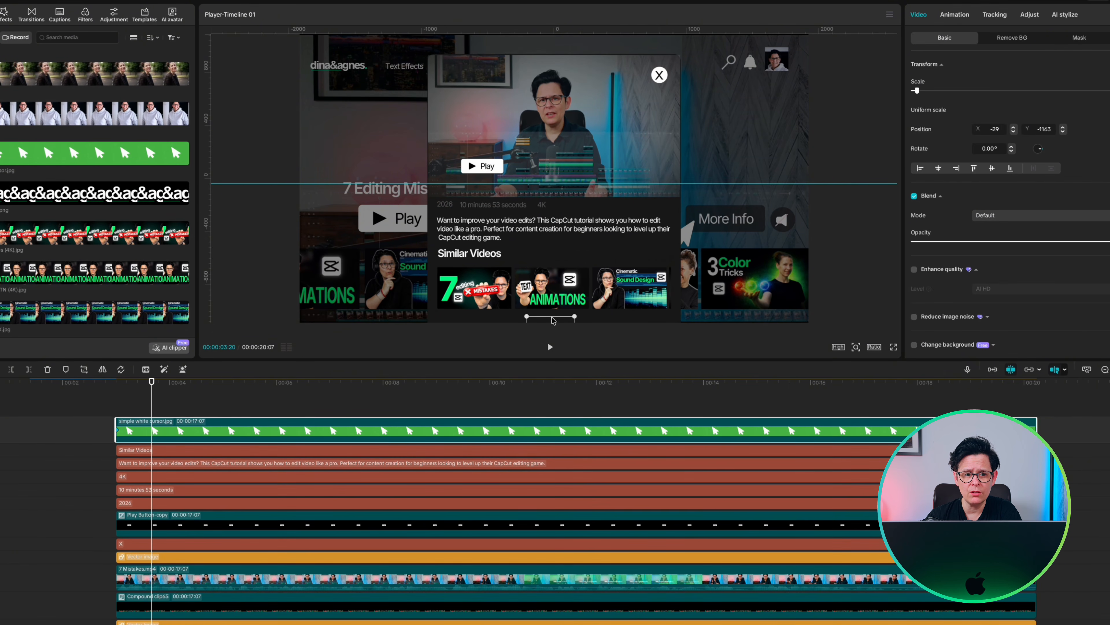
- Place the white cursor on the panel's Play button and combine the cursor and button segments from 00:00:03:21 into a compound clip
{"action": "left_click_drag", "start_coordinate": [552, 318], "coordinate": [494, 160]}
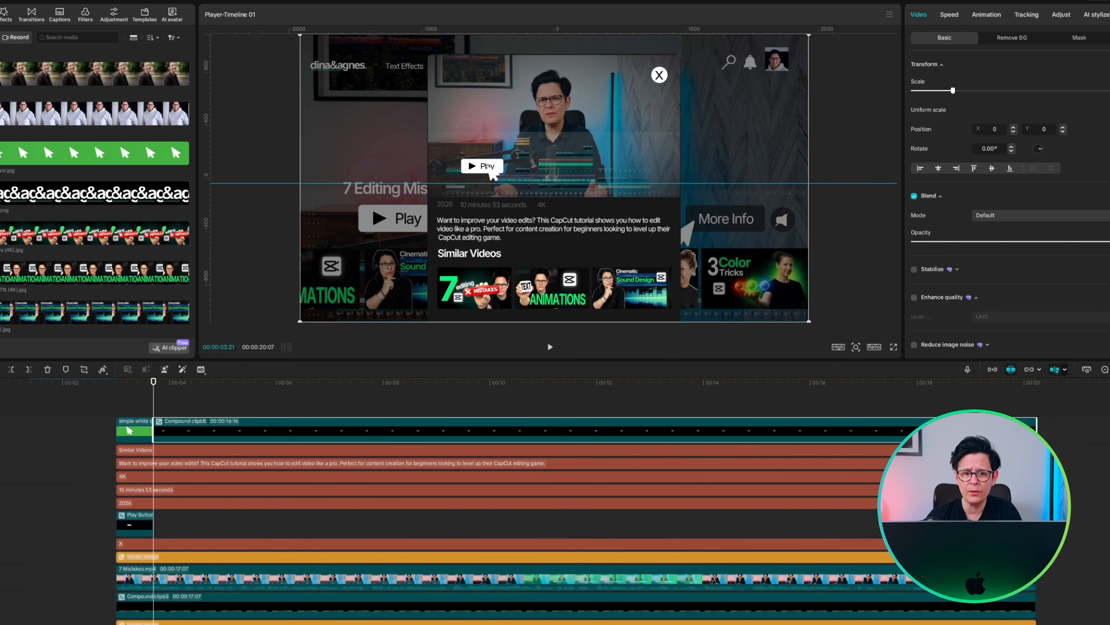
{"action": "right_click", "coordinate": [305, 534]}
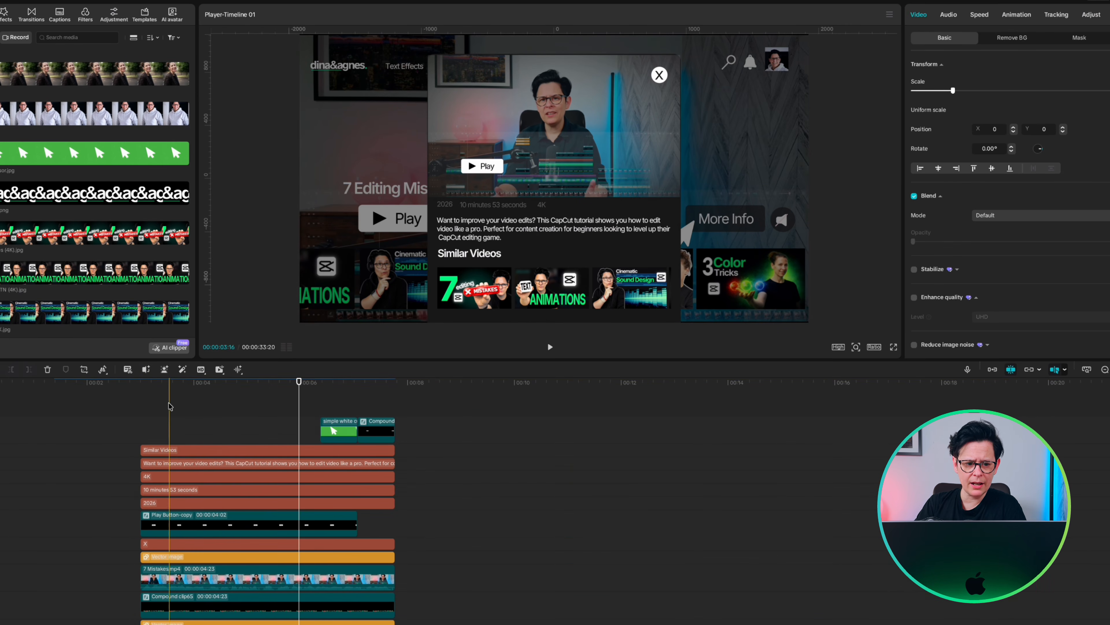
- Combine the panel's clips into one compound clip and give it the Slide Up entrance animation
{"action": "left_click_drag", "start_coordinate": [398, 619], "coordinate": [348, 613]}
{"action": "left_click", "coordinate": [1042, 15]}
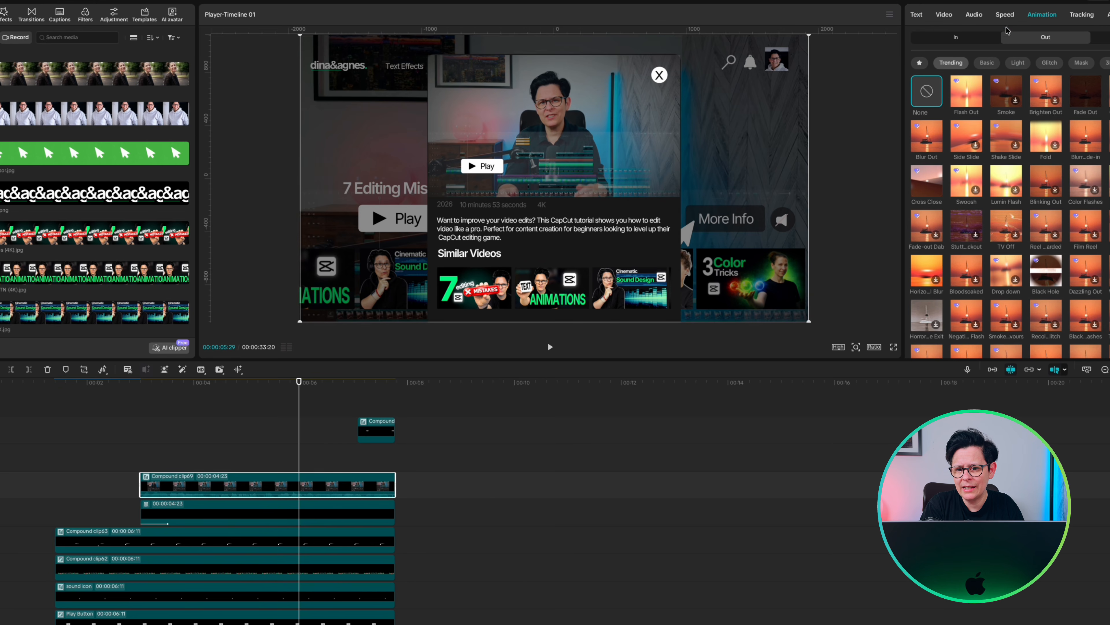
{"action": "left_click", "coordinate": [933, 36]}
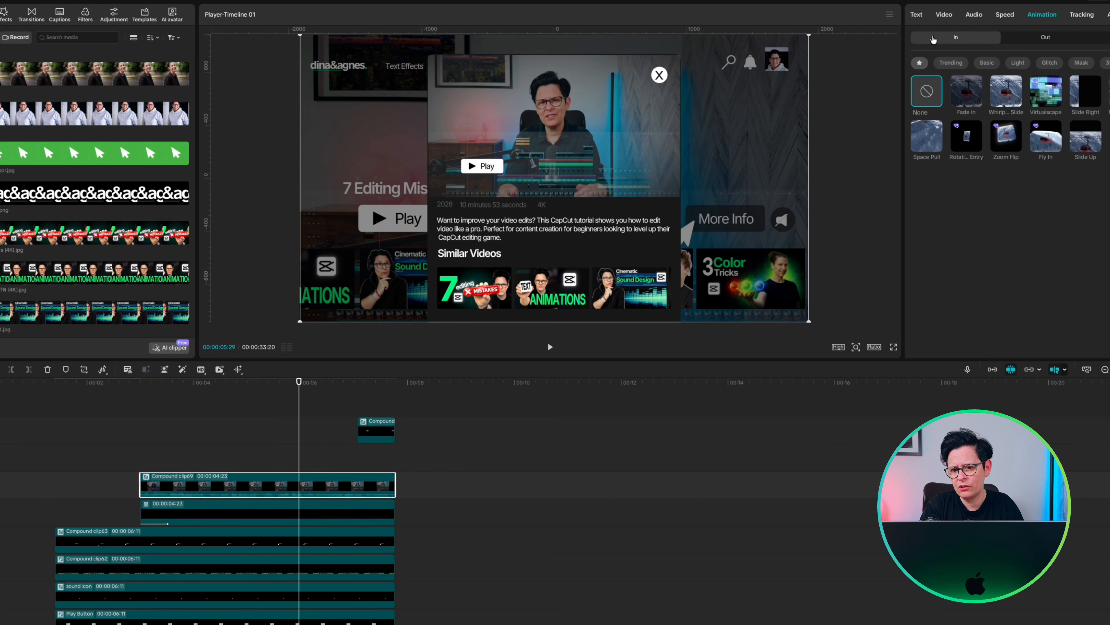
{"action": "left_click", "coordinate": [1085, 141]}
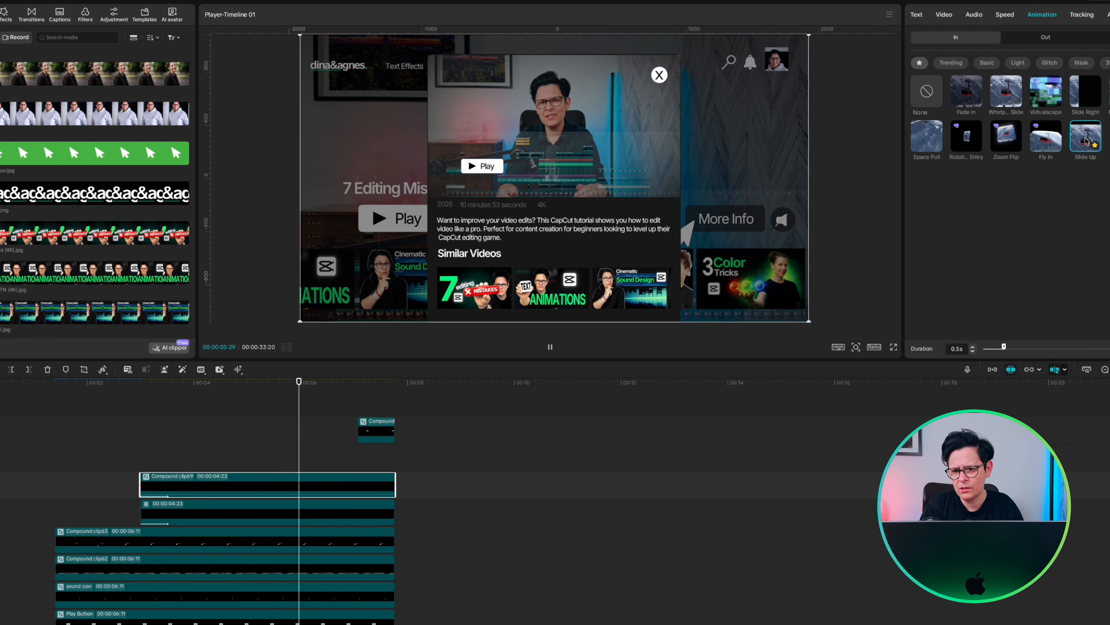
- Play back the panel's entrance to check the Slide Up animation
{"action": "left_click", "coordinate": [136, 446]}
{"action": "key", "text": "space"}
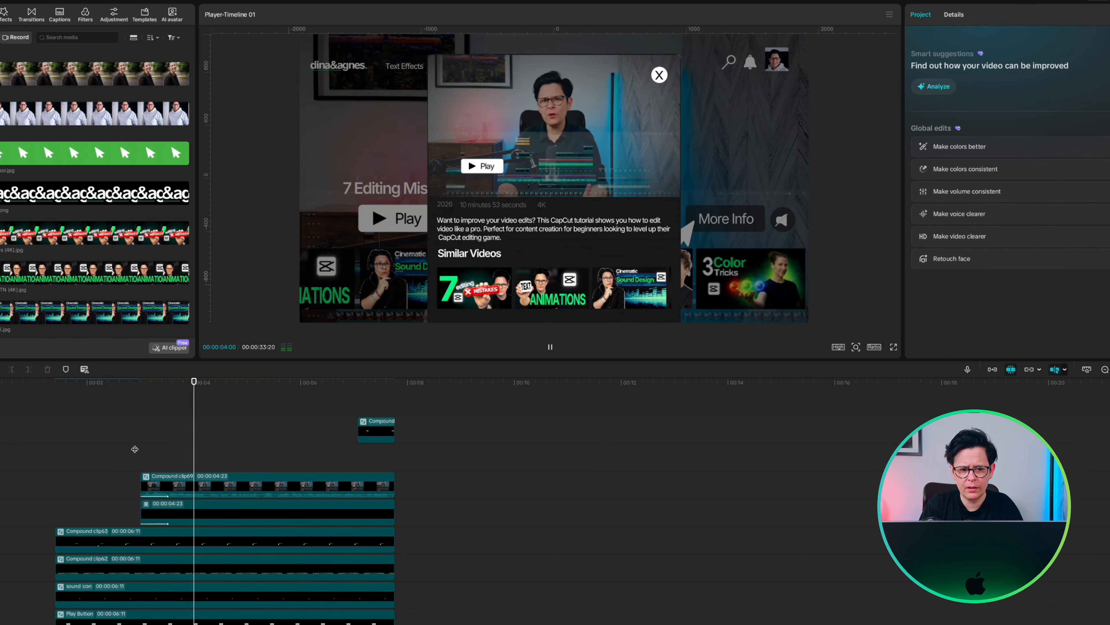
{"action": "key", "text": "space"}
- Place the full-frame 7 Mistakes.mp4 clip directly after the panel clips and play back the cut between them
{"action": "left_click_drag", "start_coordinate": [448, 458], "coordinate": [439, 510]}
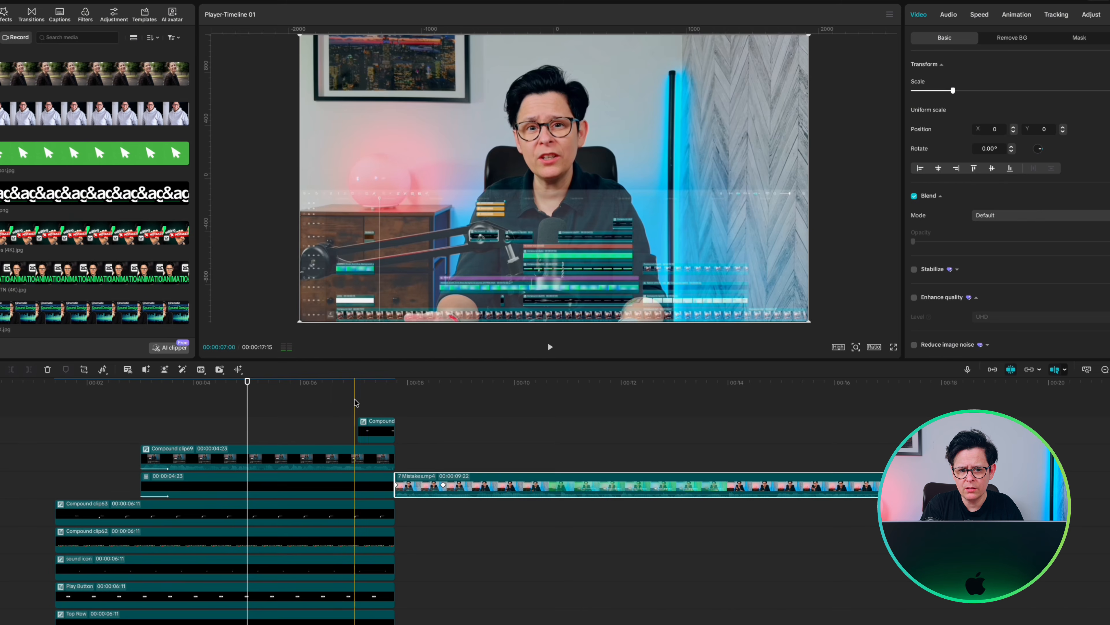
{"action": "left_click", "coordinate": [348, 401]}
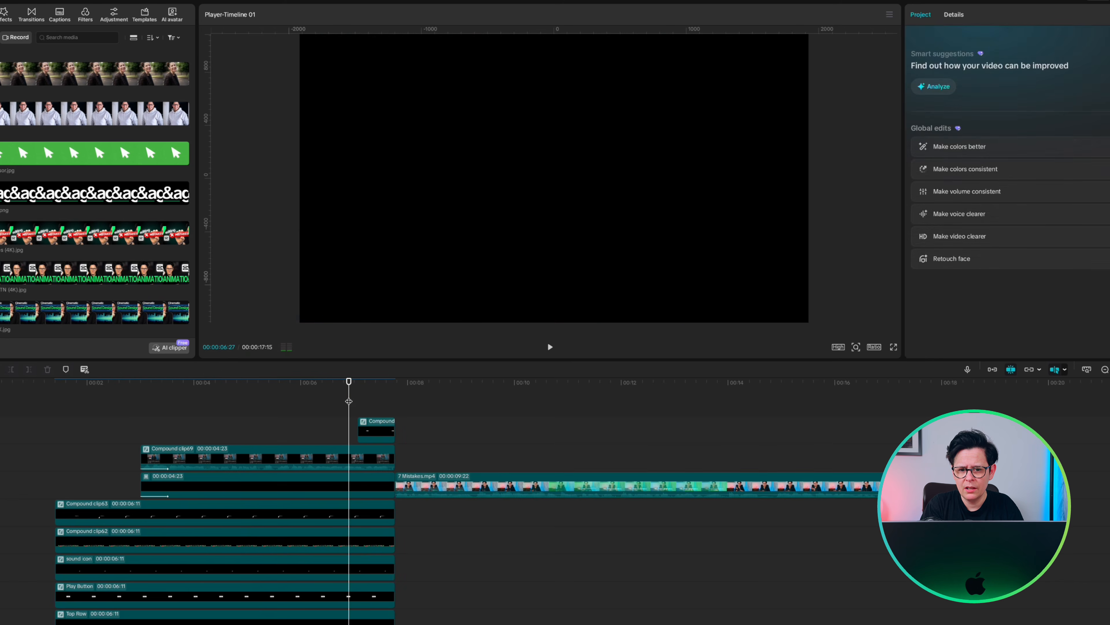
{"action": "key", "text": "space"}
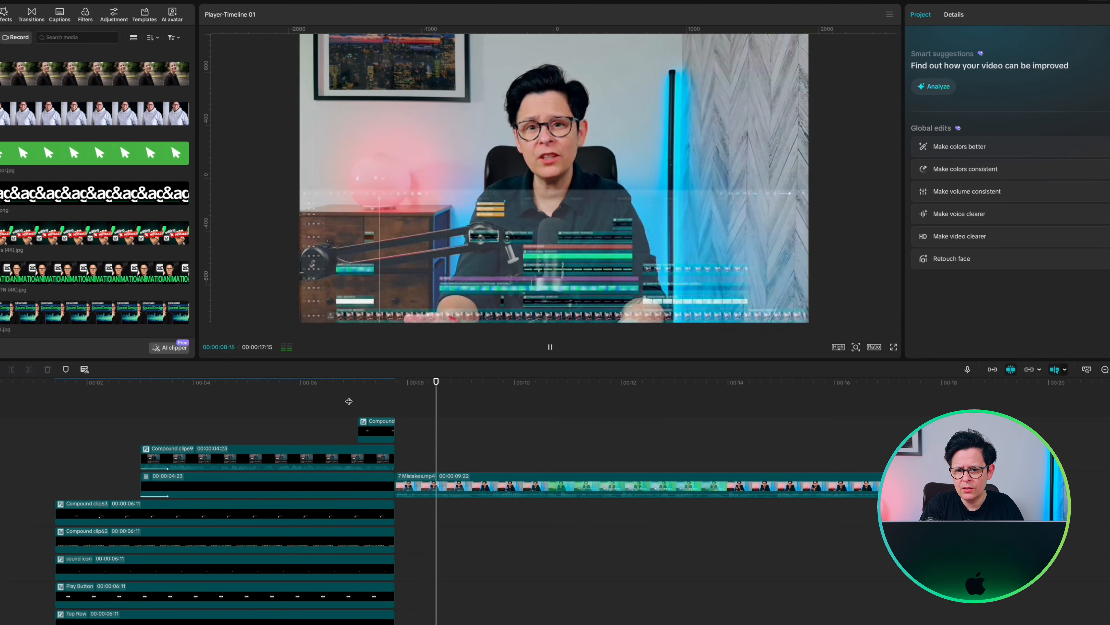
{"action": "key", "text": "space"}
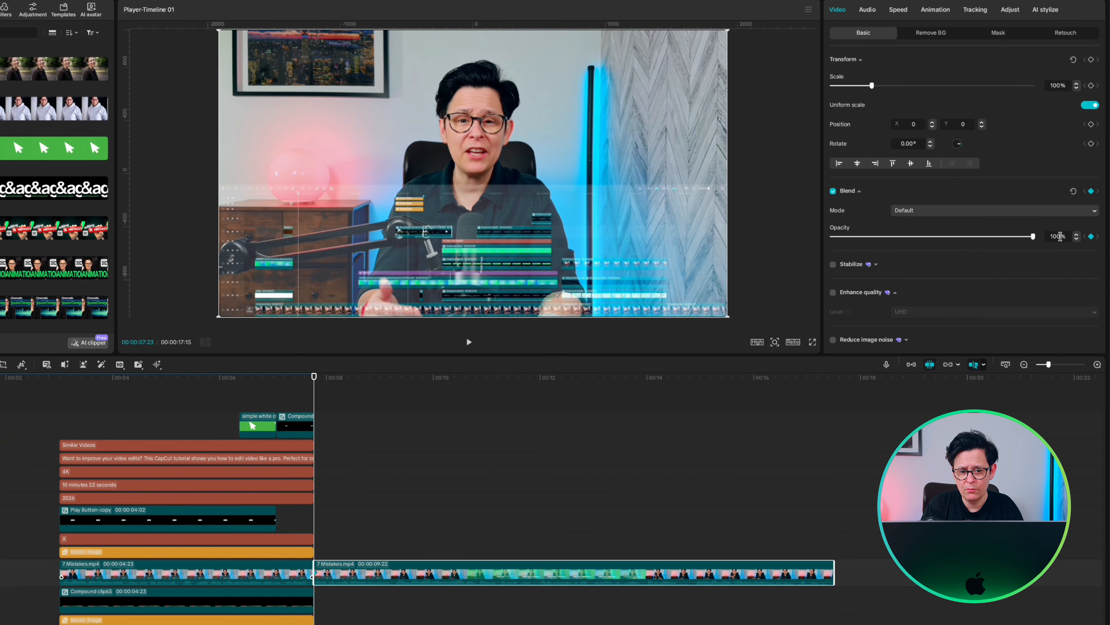
- Keyframe the full-frame 7 Mistakes.mp4 clip's opacity from 0% at its start to 100% at 00:00:08:03
{"action": "type", "text": "0"}
{"action": "key", "text": "Return"}
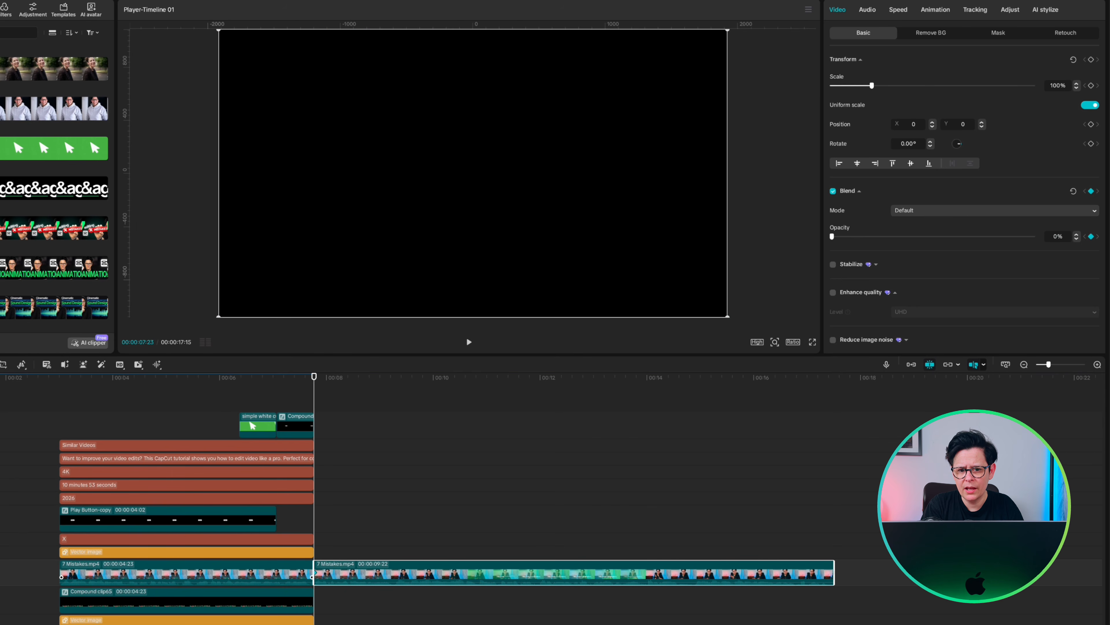
{"action": "key", "text": "shift+Right"}
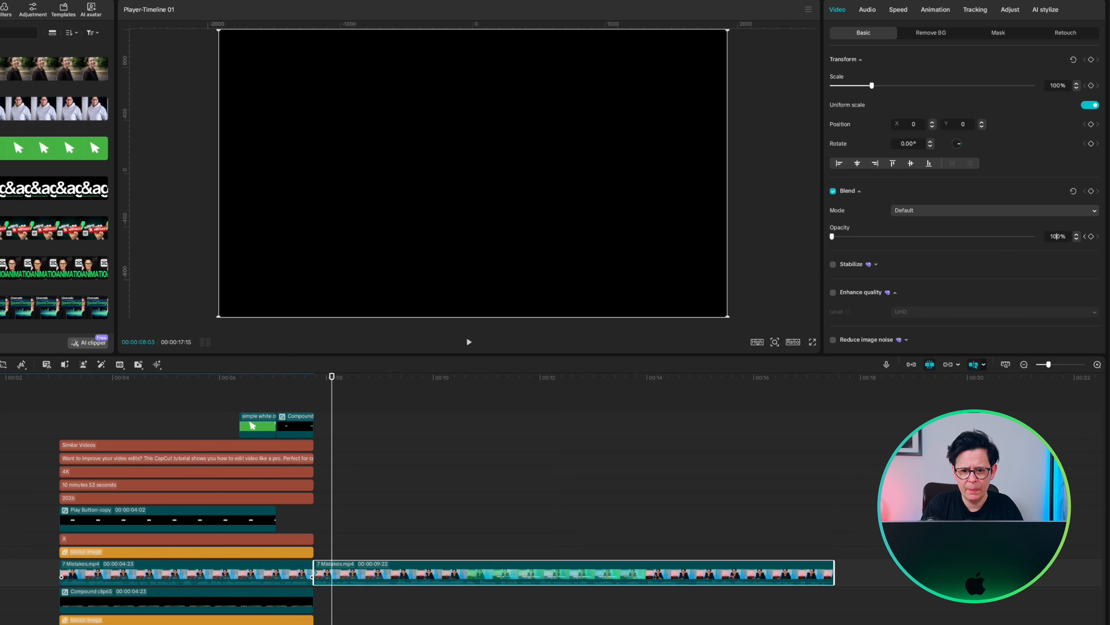
{"action": "key", "text": "Return"}
- Play back the transition from the panel to the full-frame video to check the opacity fade
{"action": "left_click", "coordinate": [273, 395]}
{"action": "key", "text": "space"}
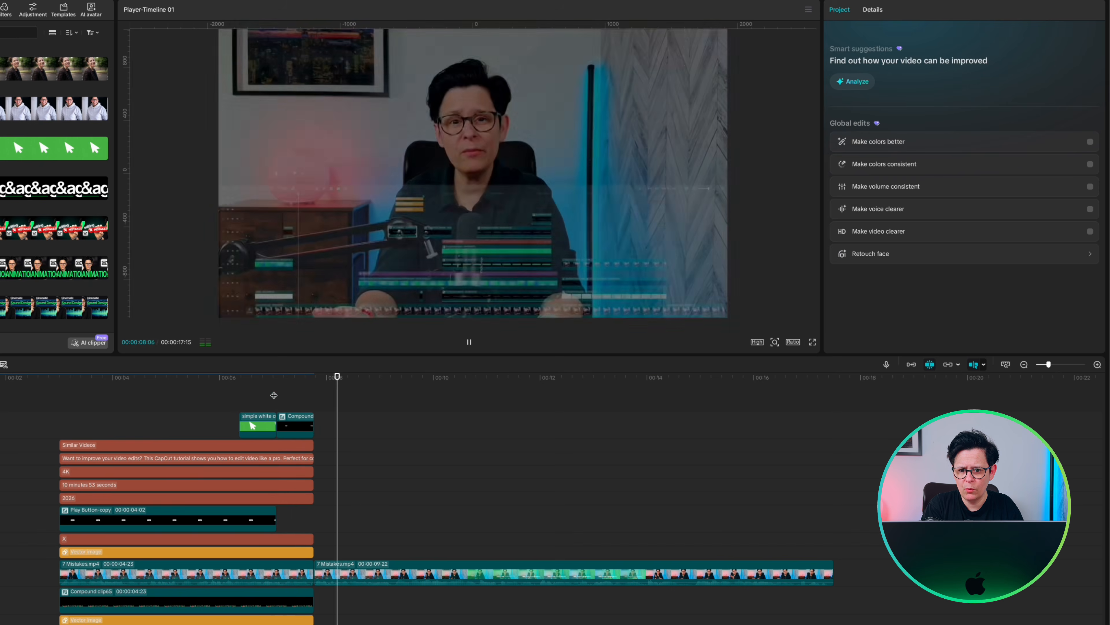
{"action": "key", "text": "space"}
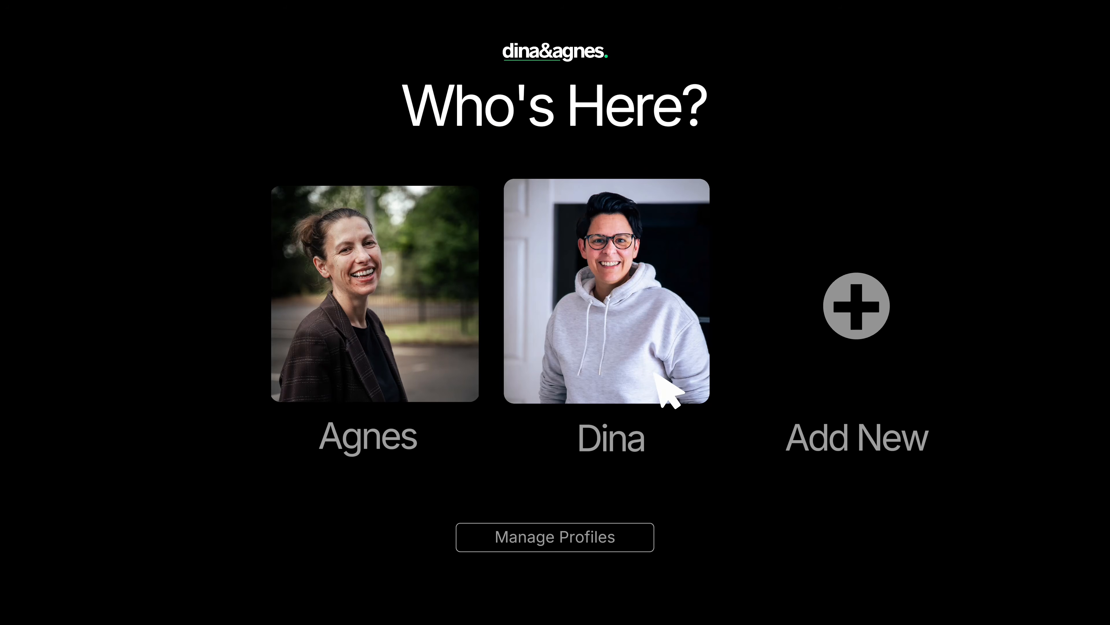
{"action": "left_click", "coordinate": [665, 383]}
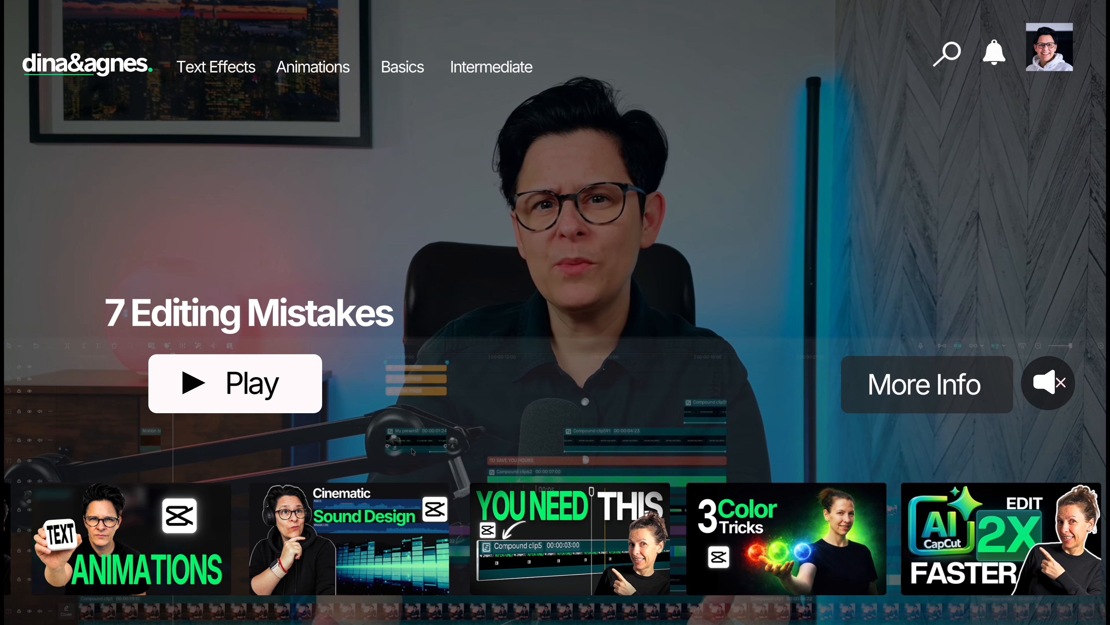
{"action": "left_click", "coordinate": [885, 400]}
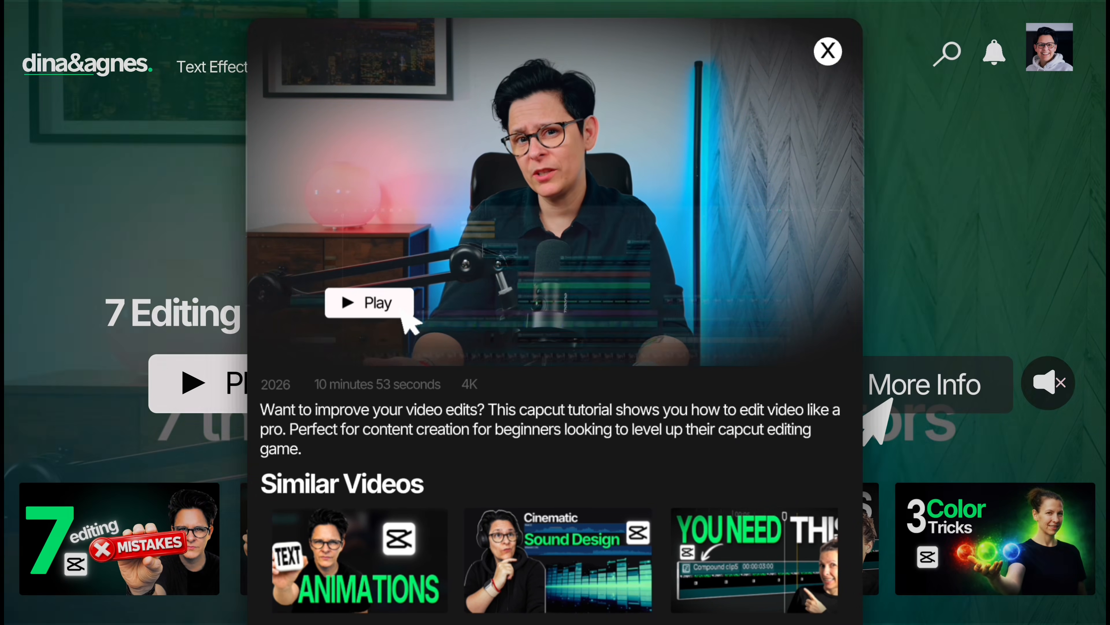
{"action": "left_click", "coordinate": [402, 308]}
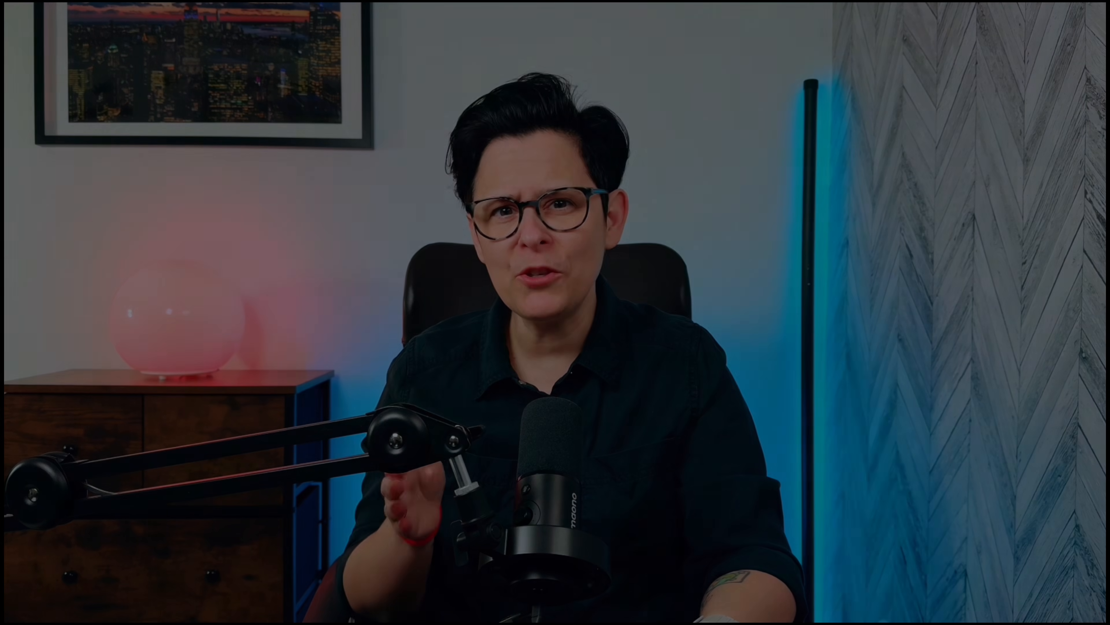